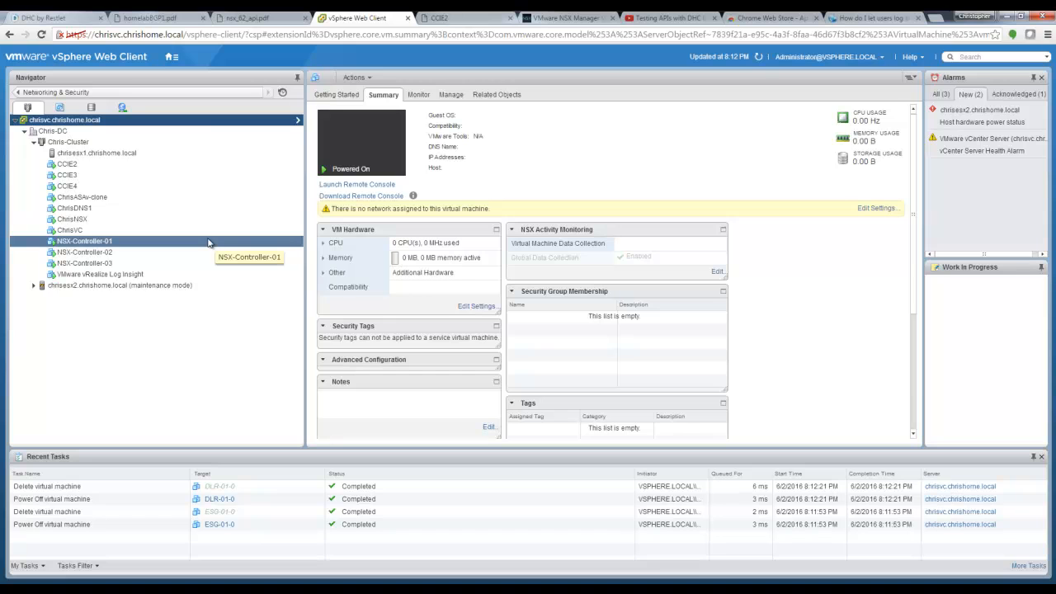
Step: Look over the BGP topology diagram PDF, then return to the vSphere client
click(155, 21)
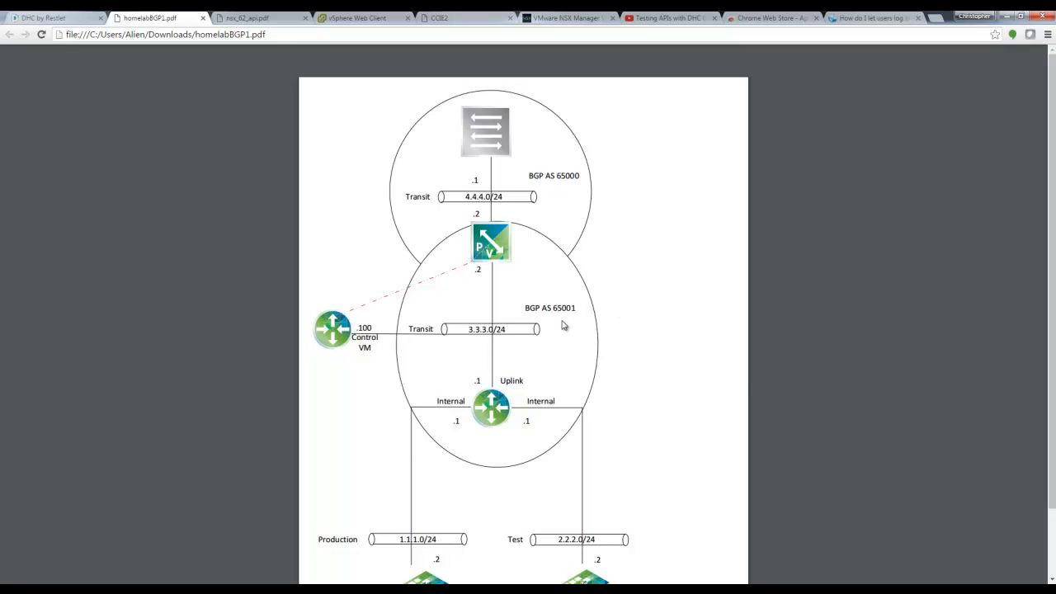
drag(1054, 268, 1045, 362)
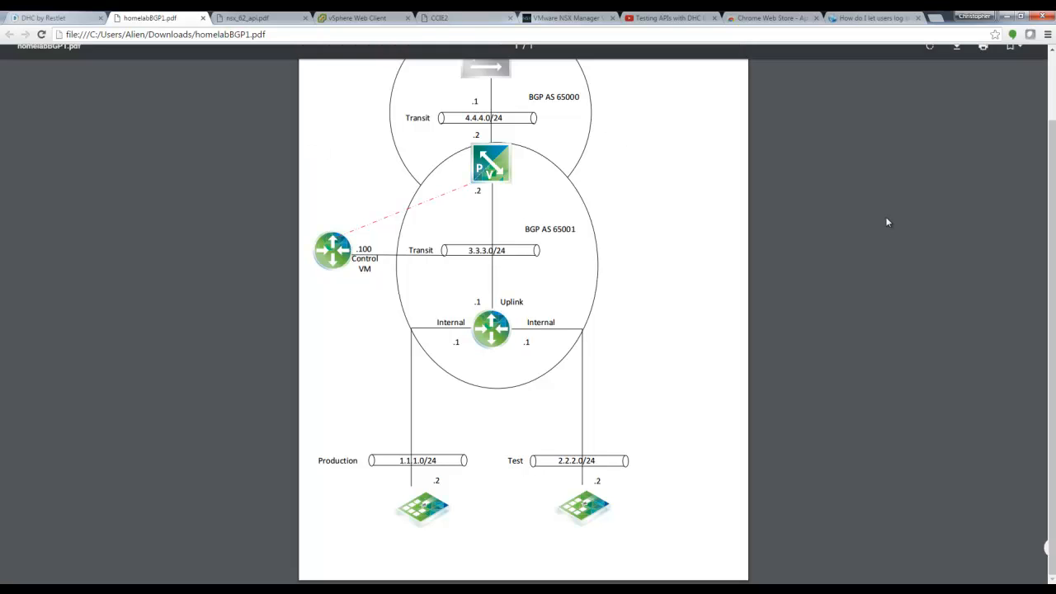
scroll(1045, 353, up, 2)
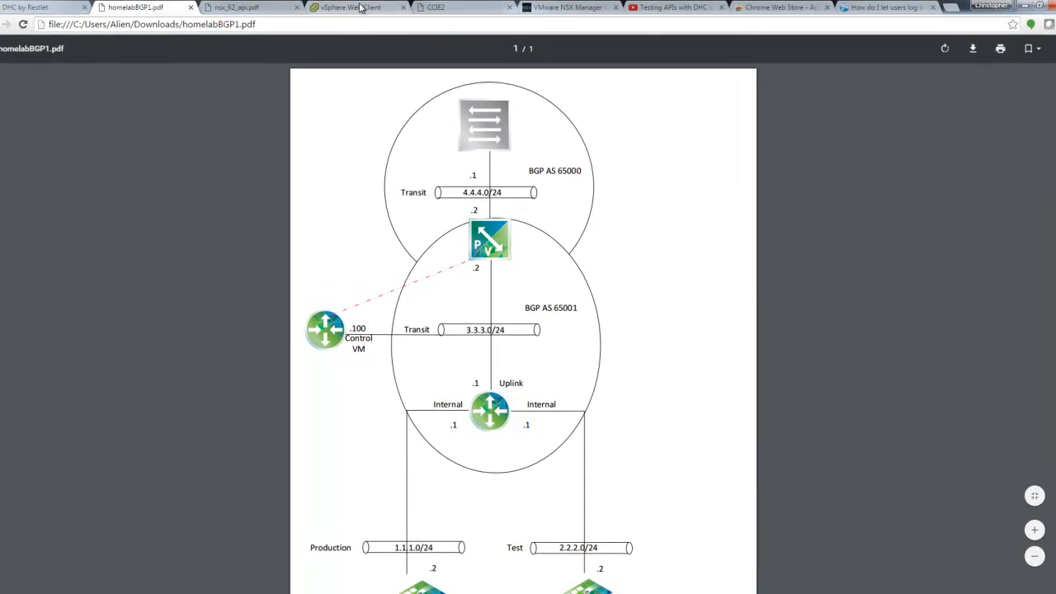
click(360, 8)
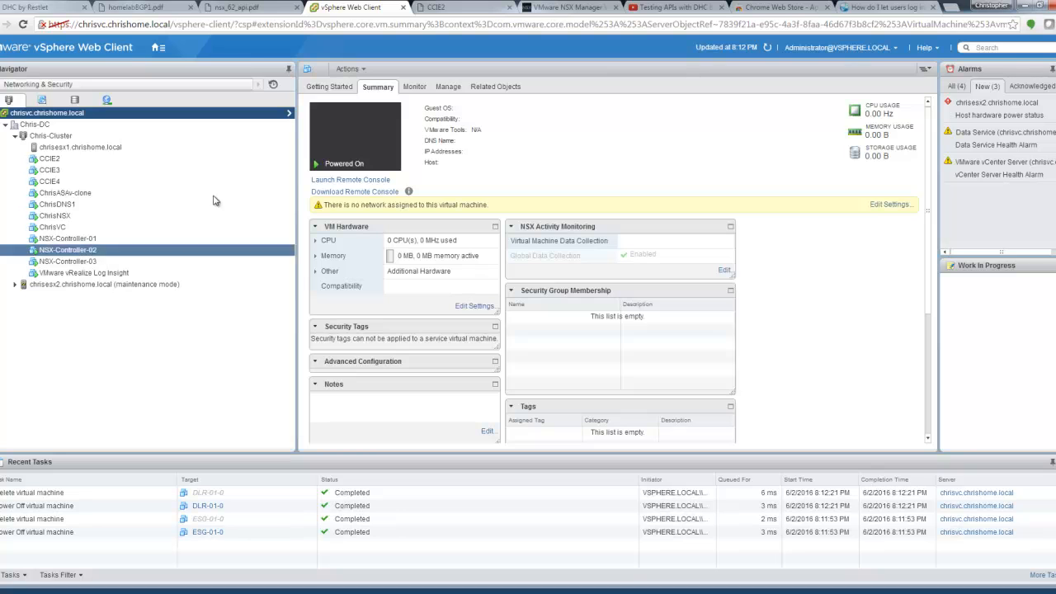
Step: Show the NSX Installation view under Networking & Security, with the manager and its three controllers
click(157, 47)
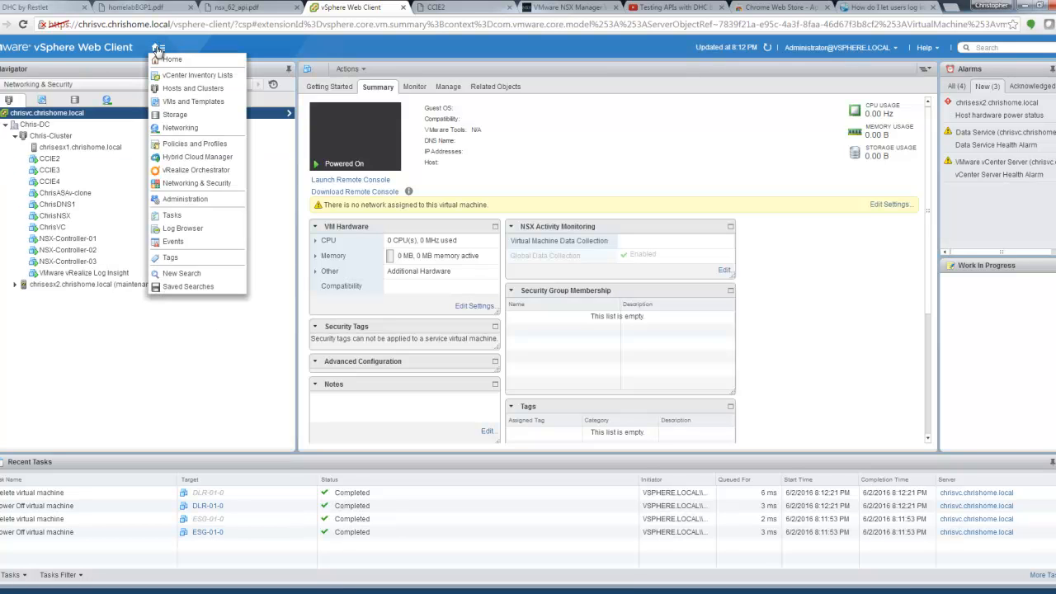
click(198, 183)
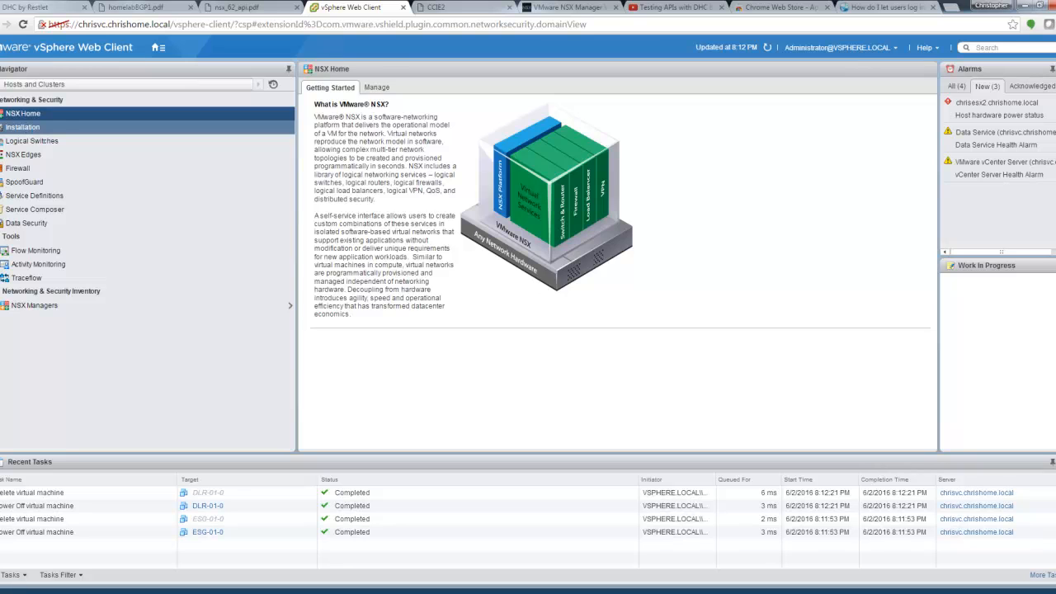
click(32, 129)
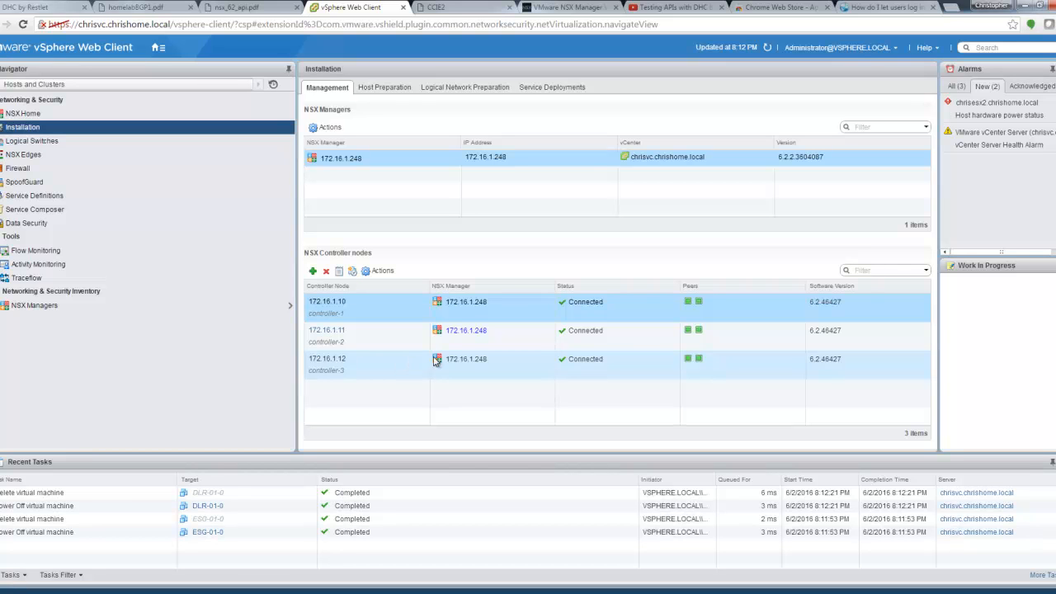
Step: Check host preparation, then expand Chris-Cluster's VXLAN settings: vDS-Chris-DC, MTU 1600, vmk3 at 172.16.4.2
click(385, 87)
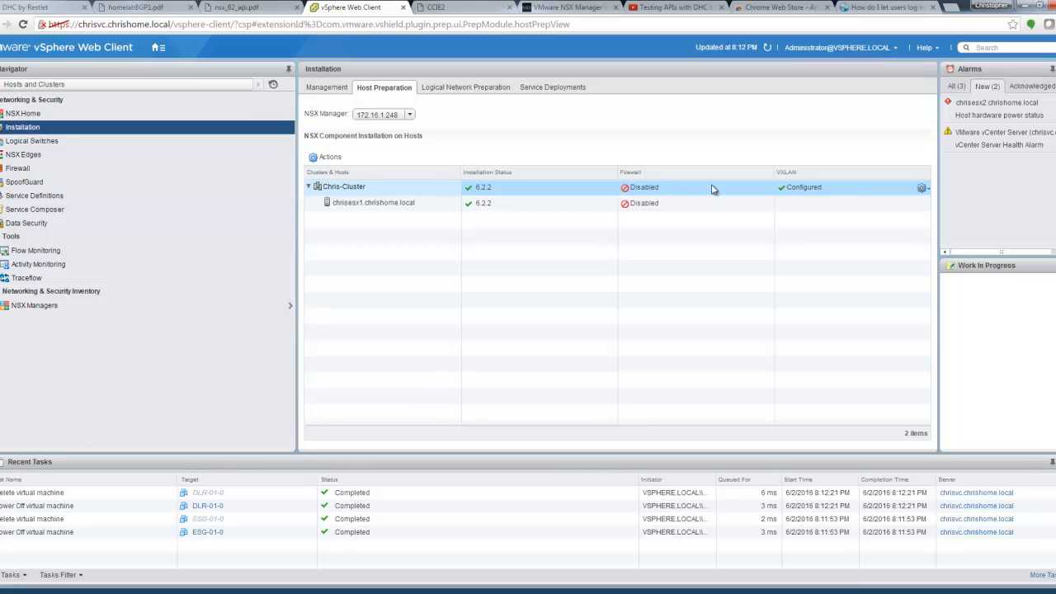
click(477, 90)
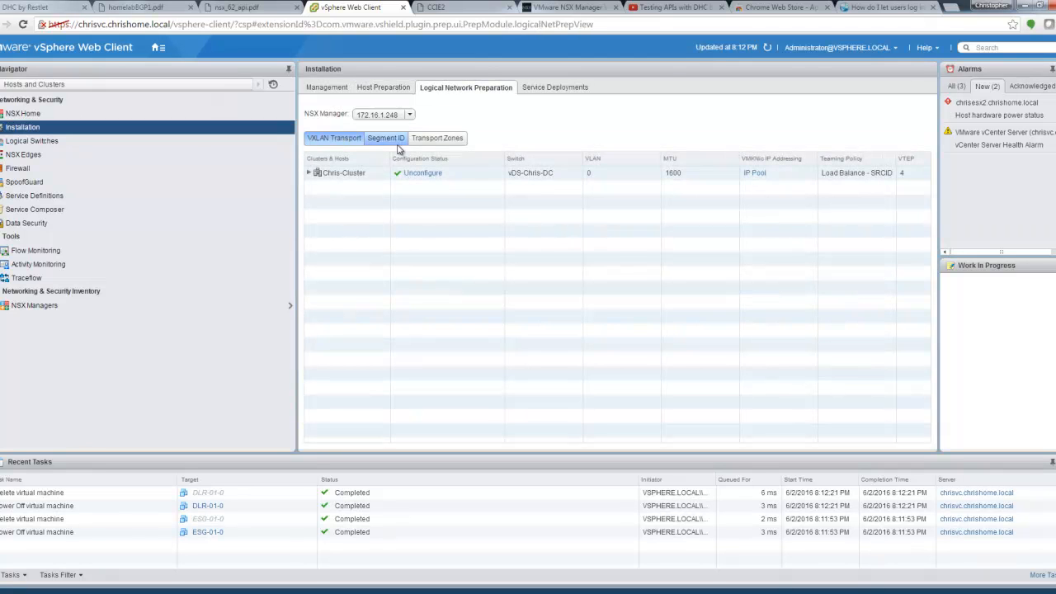
click(309, 173)
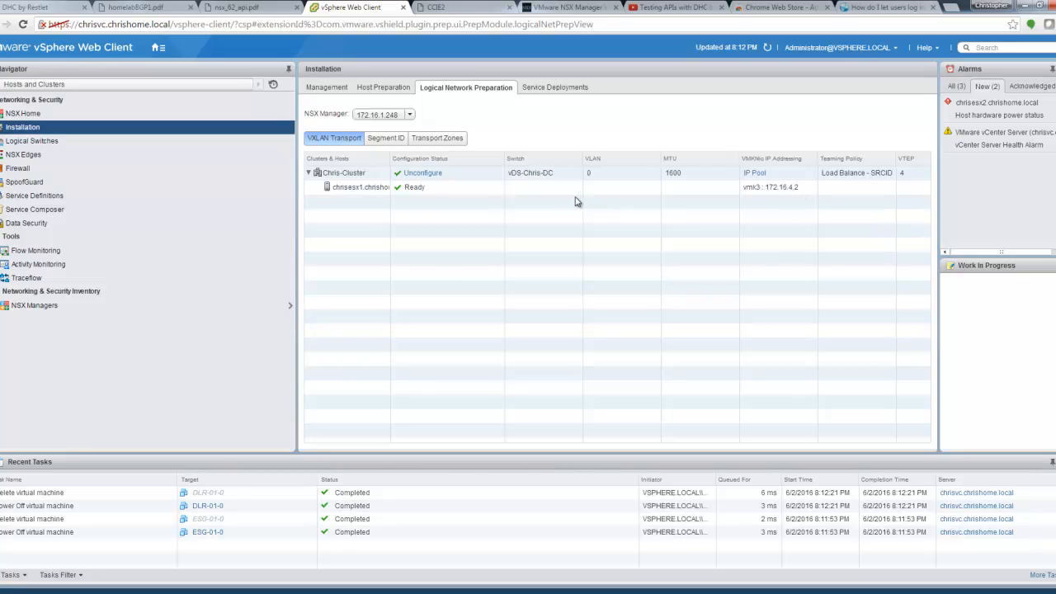
Step: Verify the 5000-5999 segment ID pool, then show Chris-Transport-Zone (Global, Unicast, 3 logical switches)
click(392, 145)
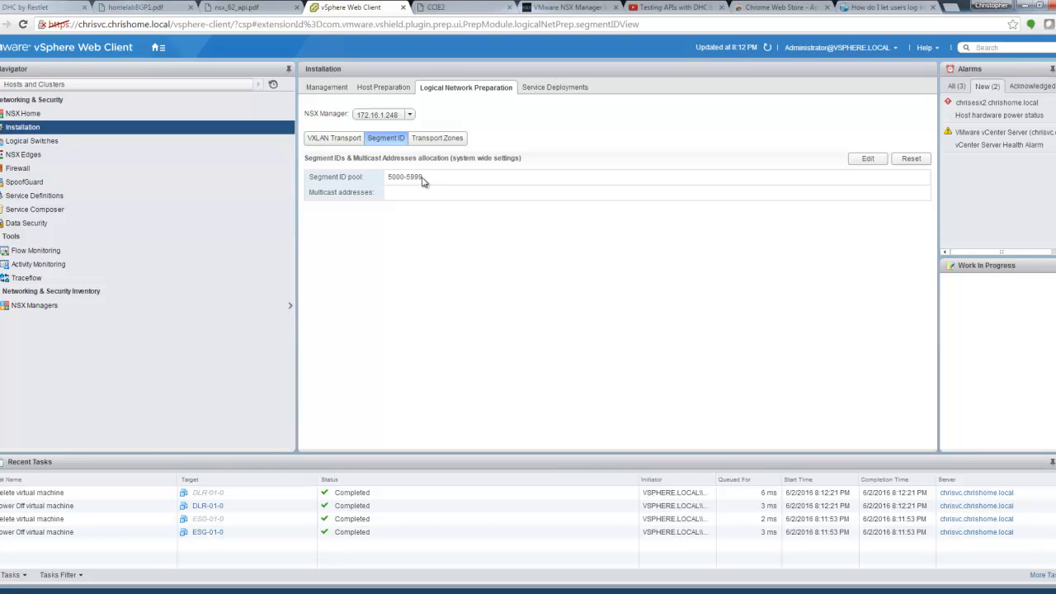
click(448, 142)
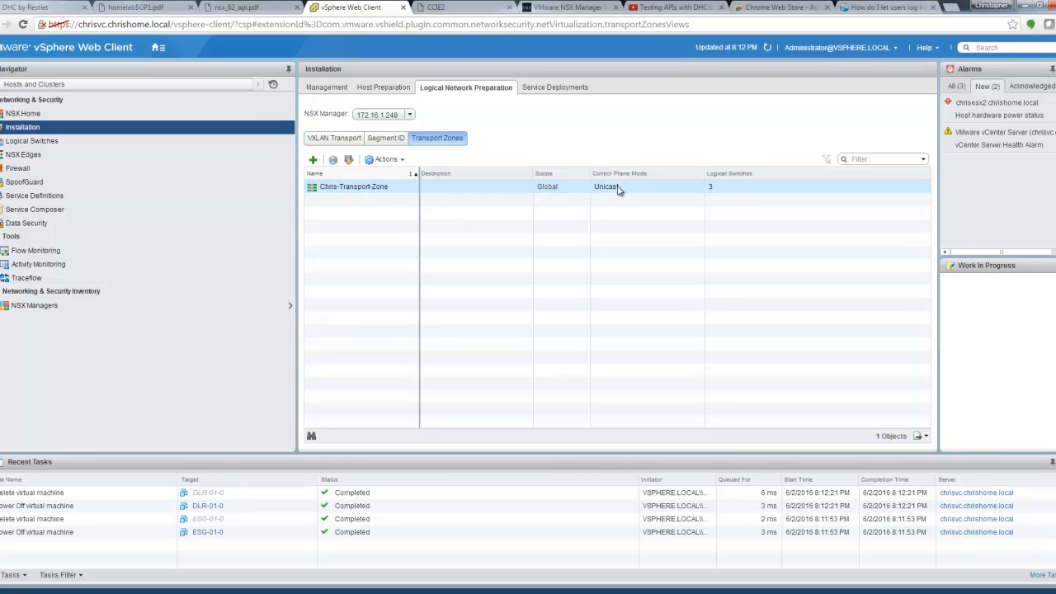
Step: Inspect the Prod-LS, Transit and Test-LS logical switches, then scroll through the homelabBGP1.pdf diagram again
click(41, 142)
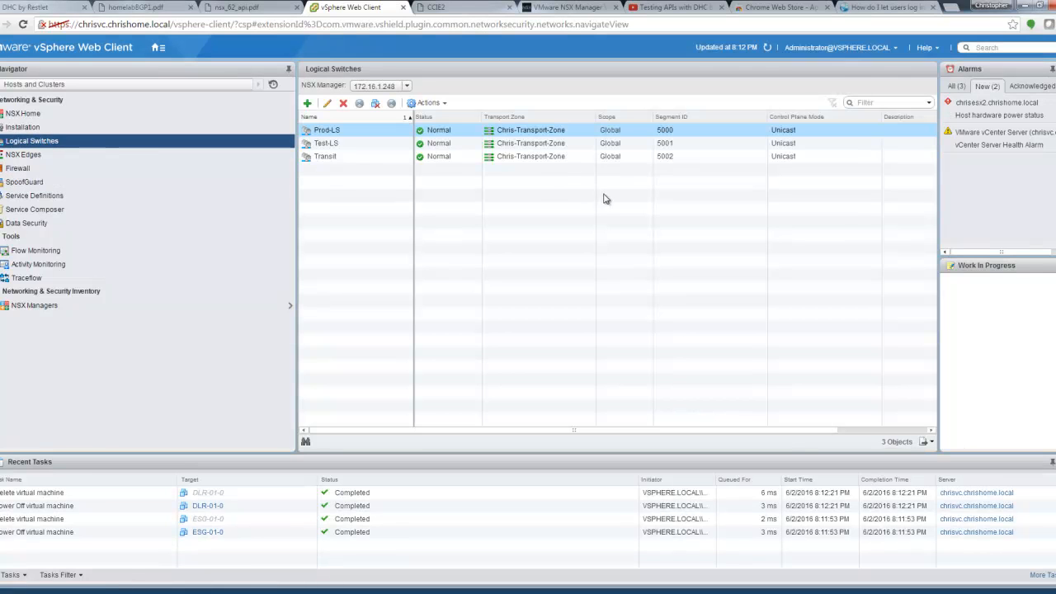
click(386, 132)
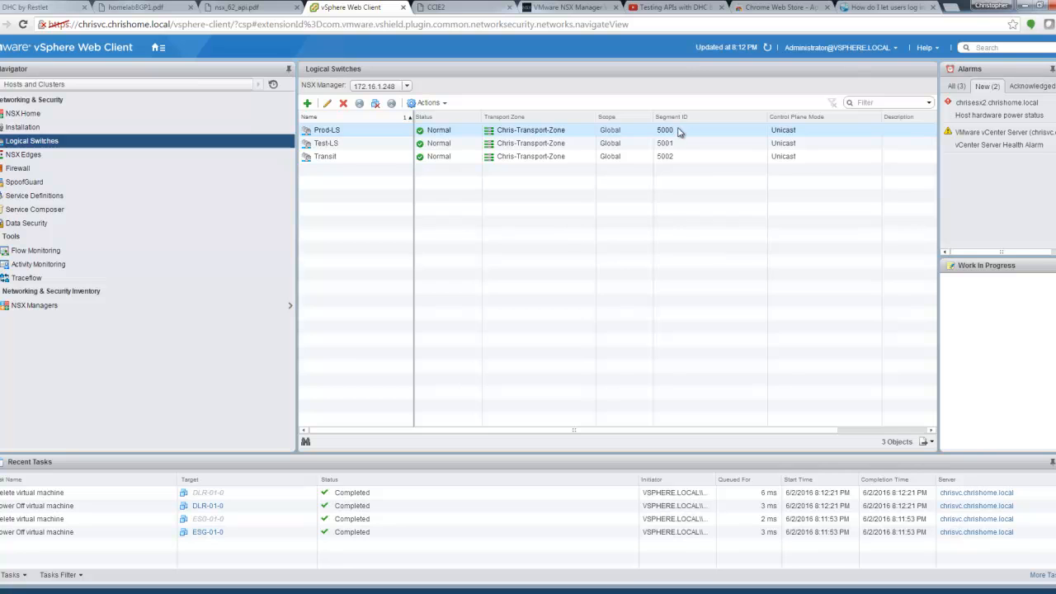
ctrl+click(685, 156)
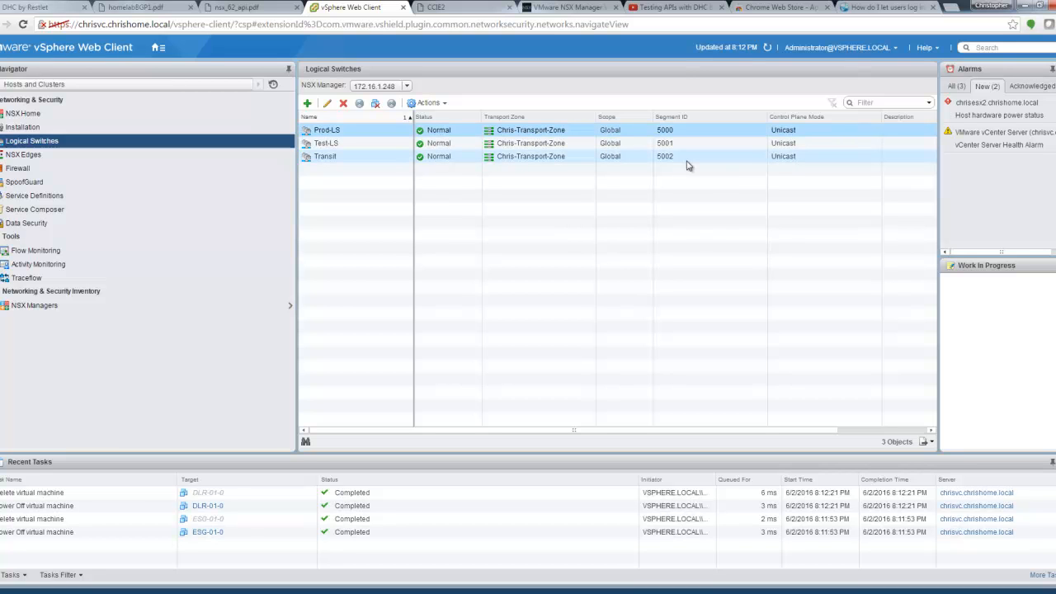
click(366, 146)
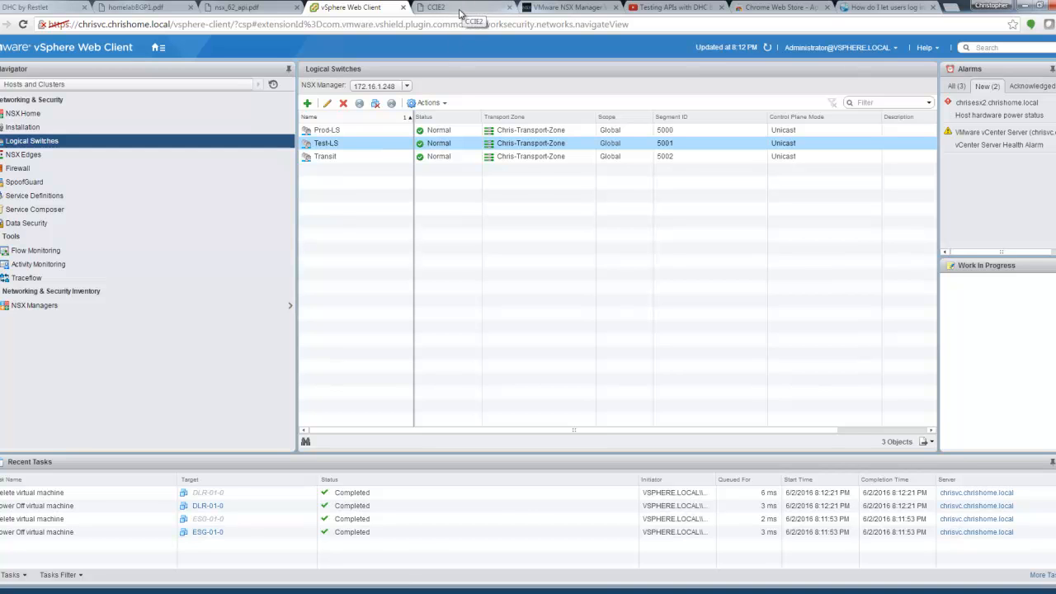
click(132, 8)
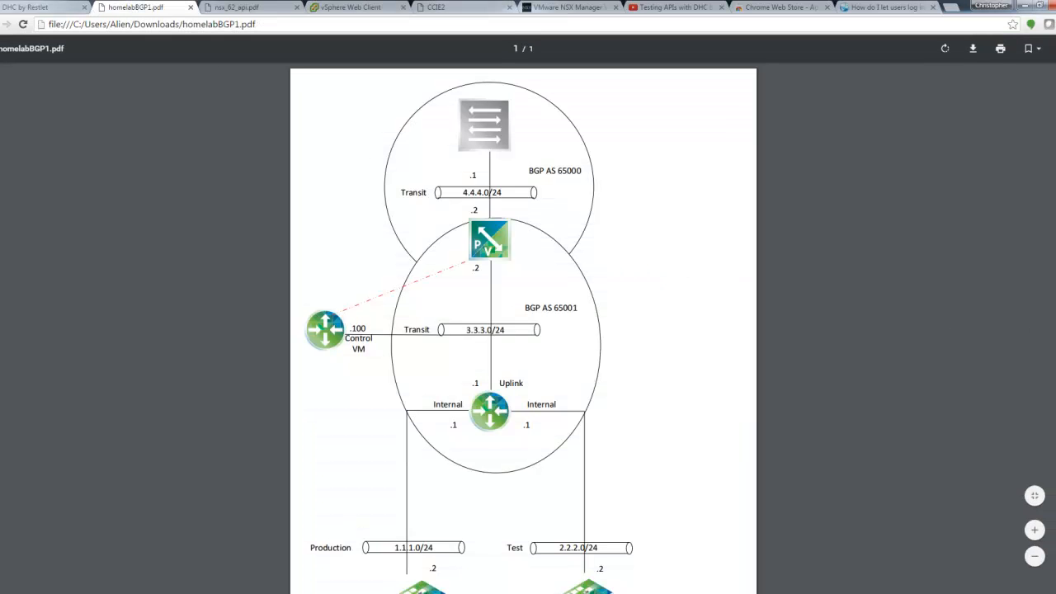
scroll(525, 330, down, 1)
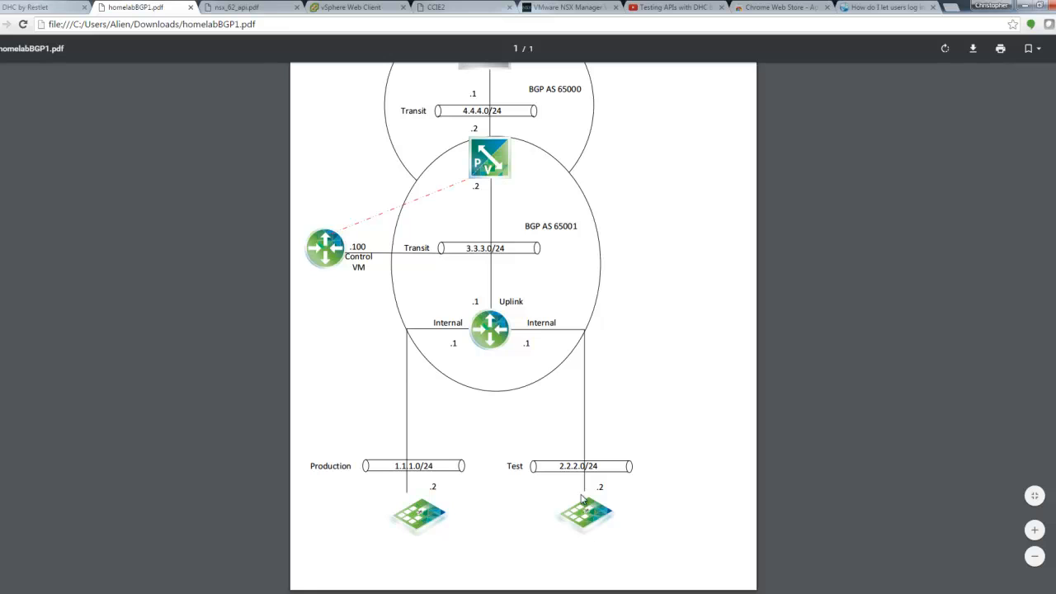
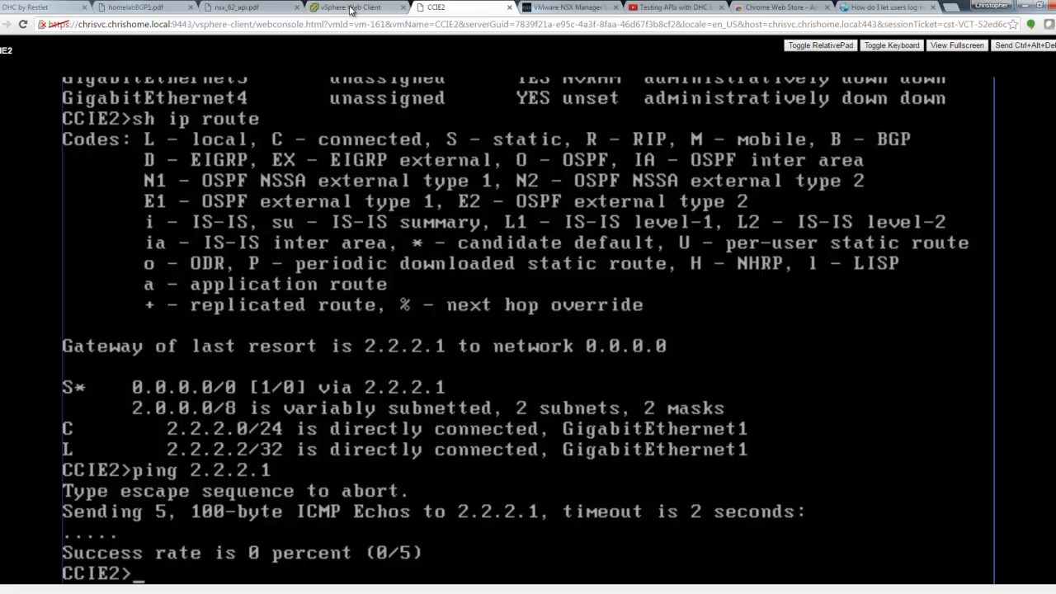
Step: Return to the vSphere Web Client tab listing the Prod-LS, Test-LS and Transit logical switches
click(352, 8)
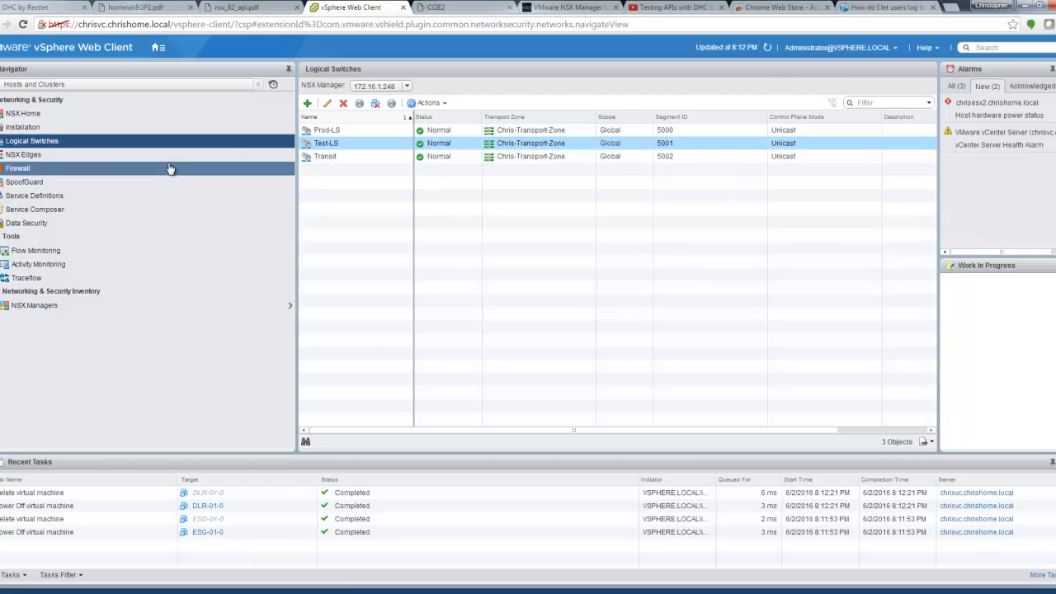
Step: Open the NSX Edges list and launch the New NSX Edge wizard
click(63, 159)
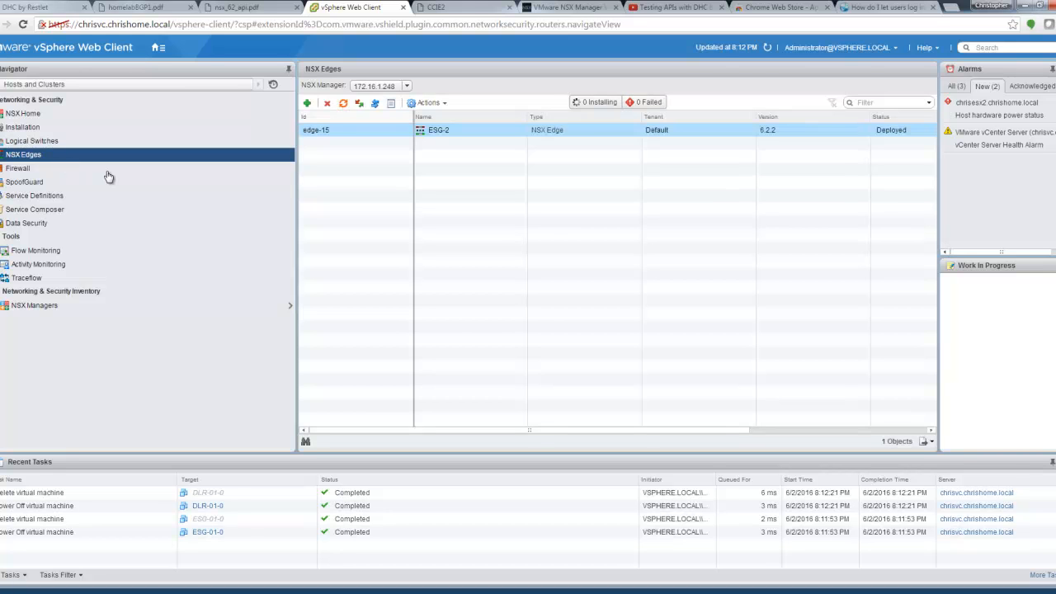
click(311, 106)
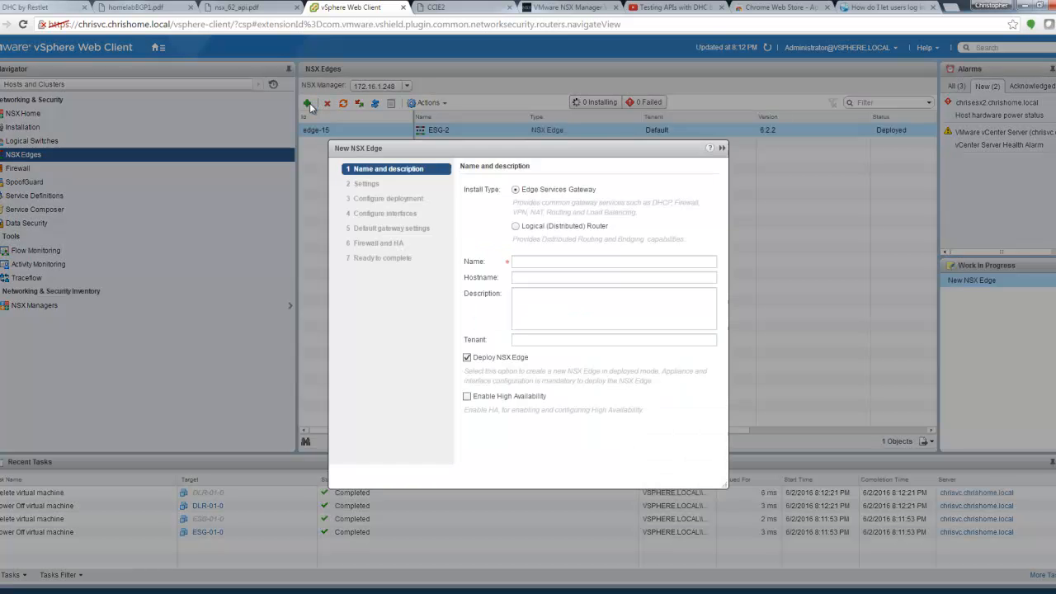
Step: Make the new edge a Logical (Distributed) Router with name and hostname DLR-01
click(515, 227)
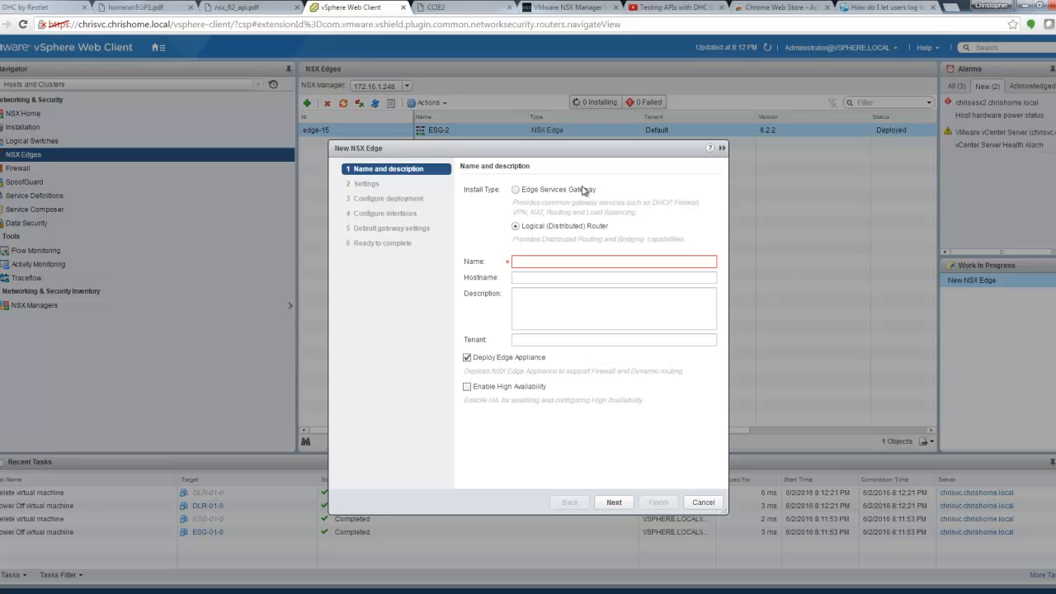
click(571, 262)
text(DLR-01)
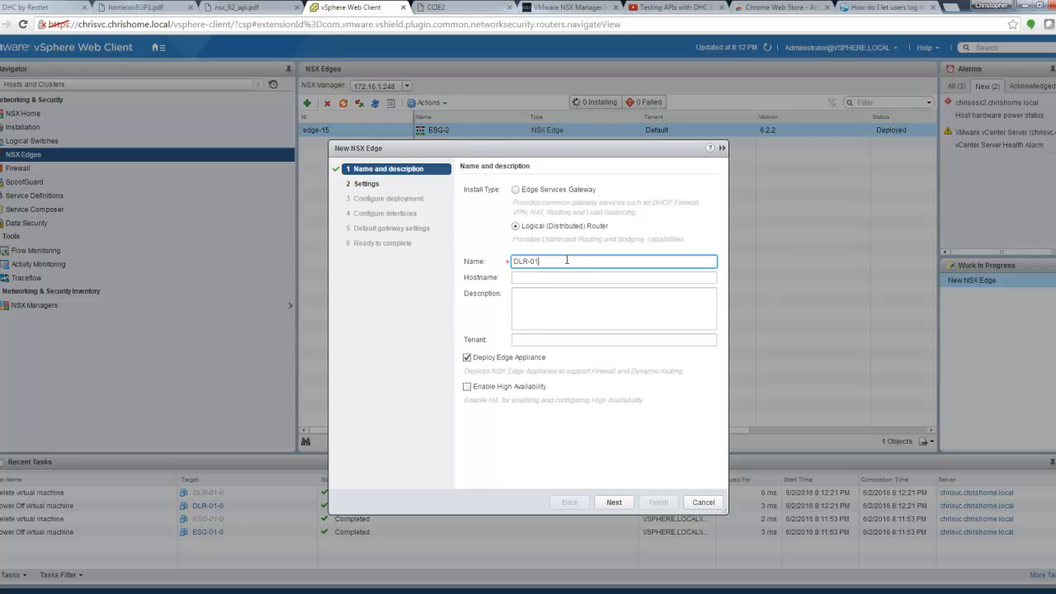
click(535, 278)
text(DLR-01)
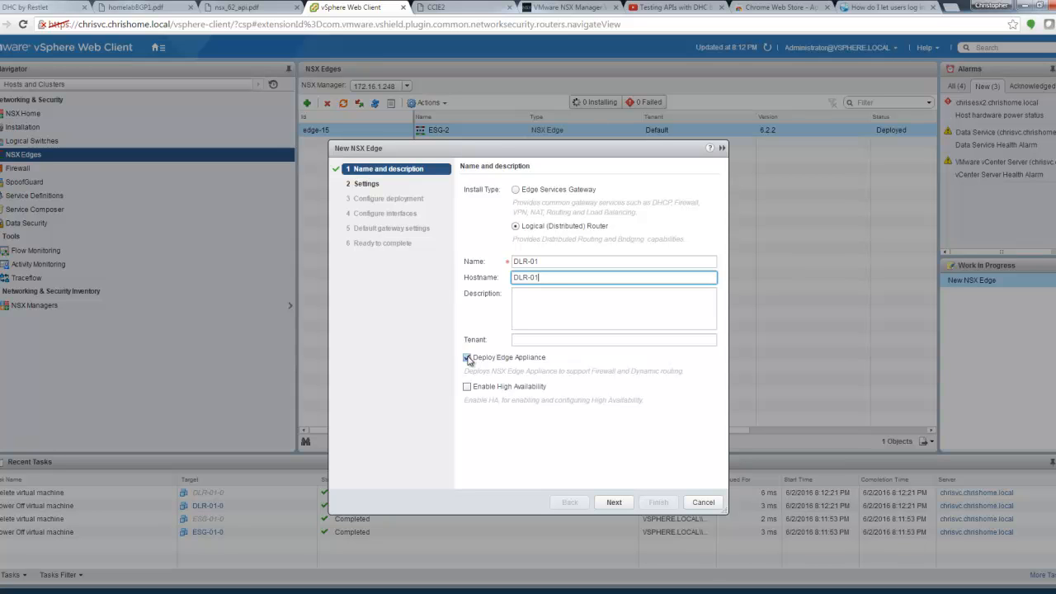
click(613, 503)
Step: Enter the admin CLI password, retyping it after a first attempt
click(569, 237)
text(*******)
key(BackSpace)
key(BackSpace)
key(BackSpace)
key(BackSpace)
key(BackSpace)
key(BackSpace)
text(**************)
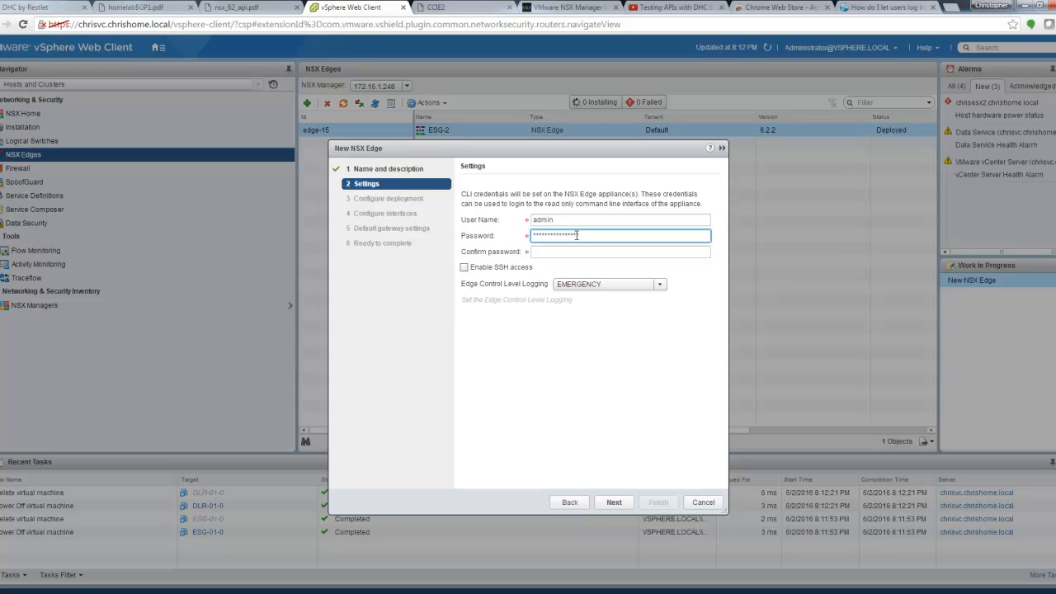
Step: Confirm the CLI password and enable SSH access to the router
click(578, 250)
text(********)
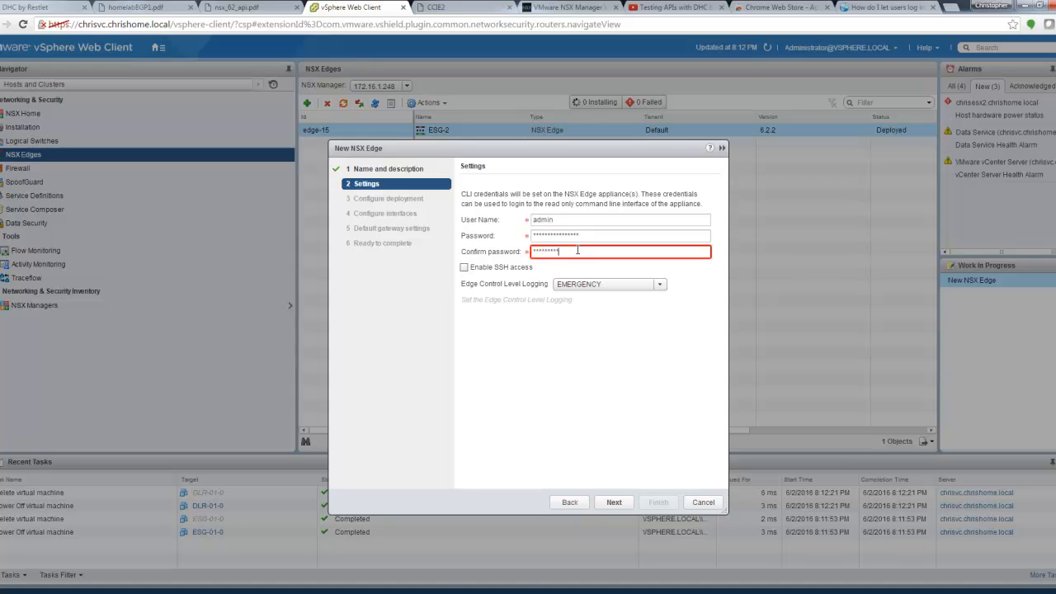
text(*****)
click(467, 268)
click(630, 505)
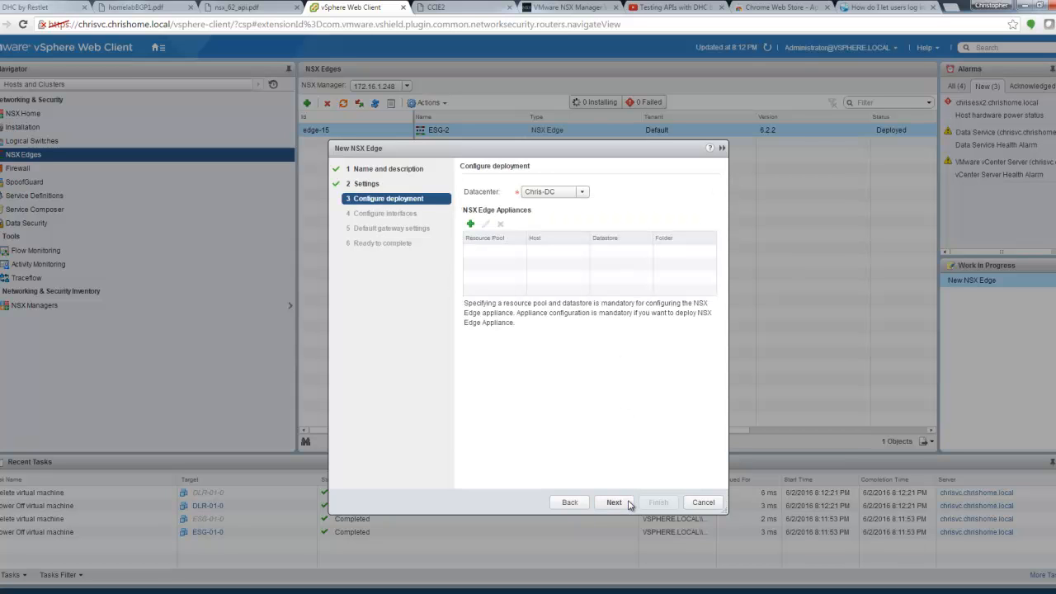
Step: Place the appliance on Chris-Cluster, datastore1, host chrisesx1.chrishome.local, folder Discovered virtual machine
click(470, 225)
click(583, 289)
click(583, 298)
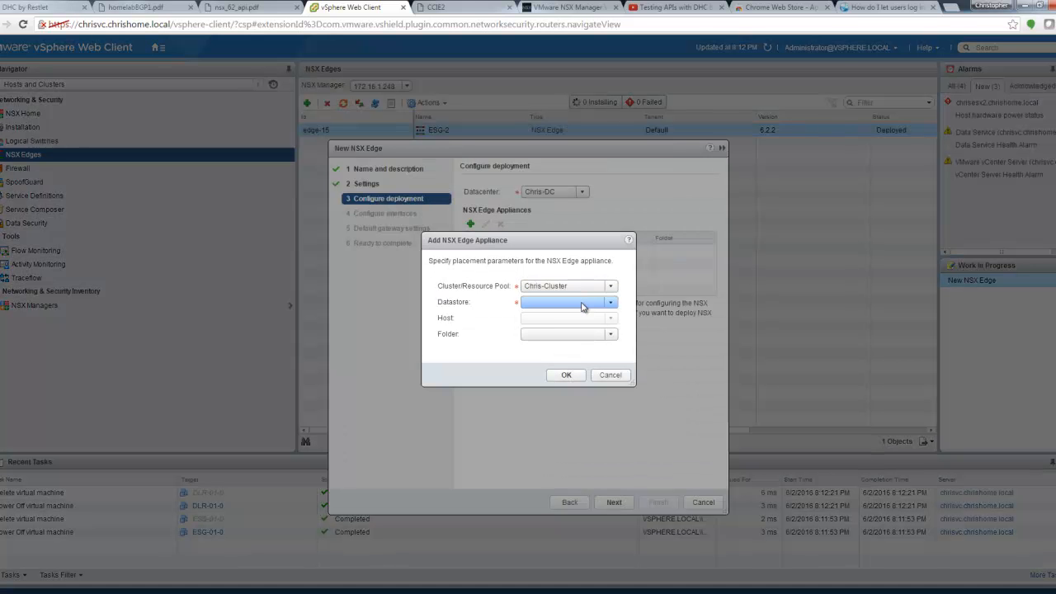
click(582, 307)
click(578, 315)
click(577, 319)
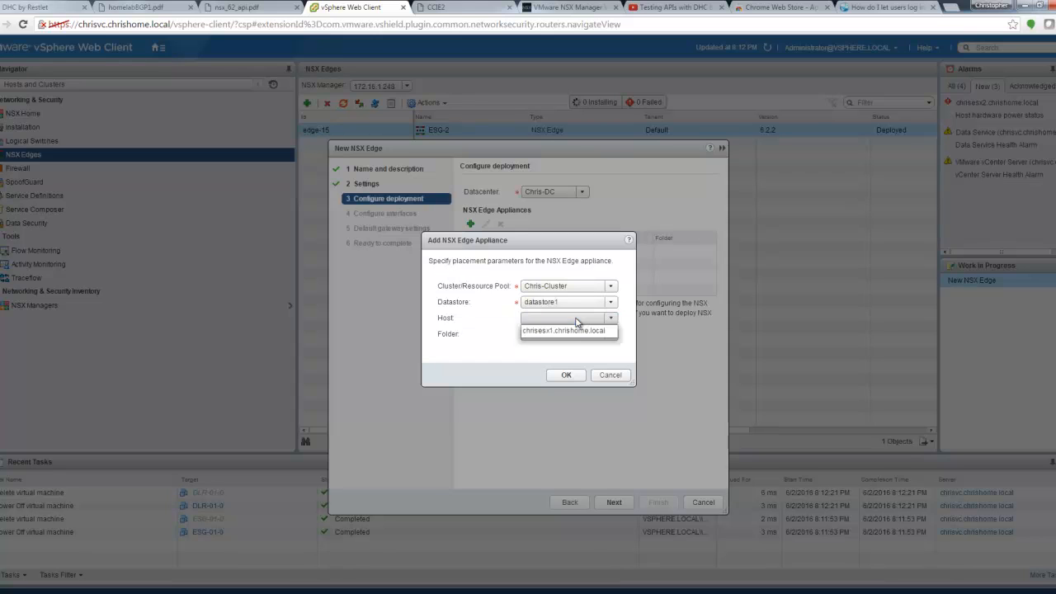
click(577, 331)
click(578, 334)
click(568, 348)
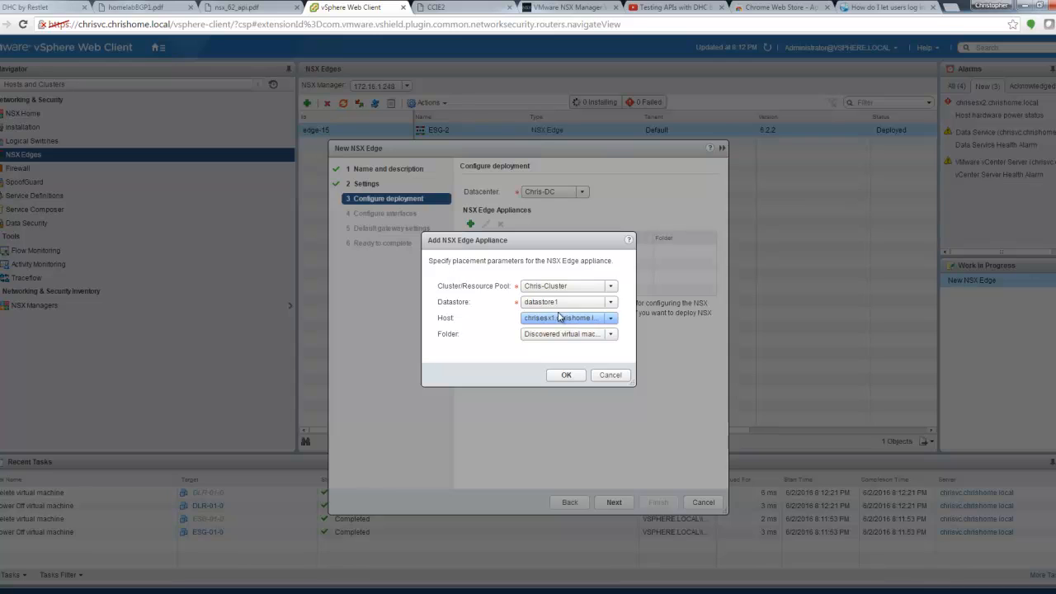
click(567, 378)
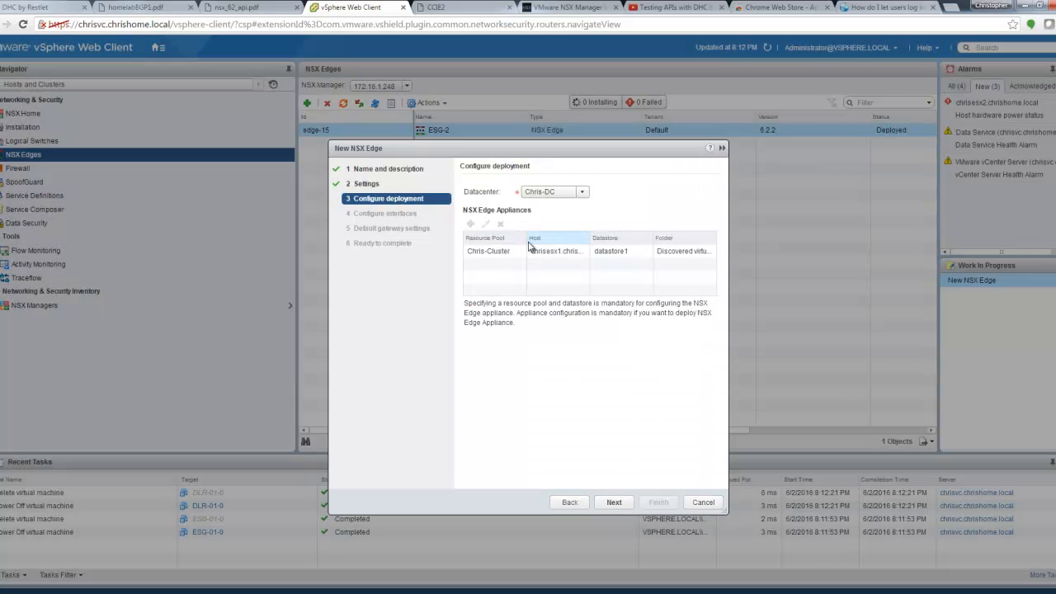
click(614, 502)
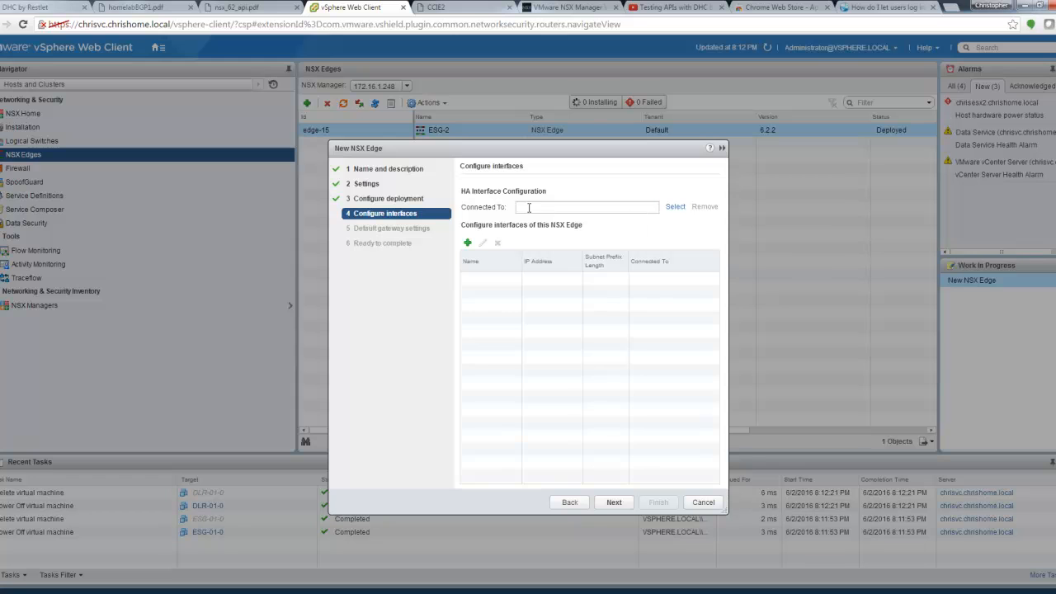
Step: Connect the HA interface to the Transit logical switch
click(678, 208)
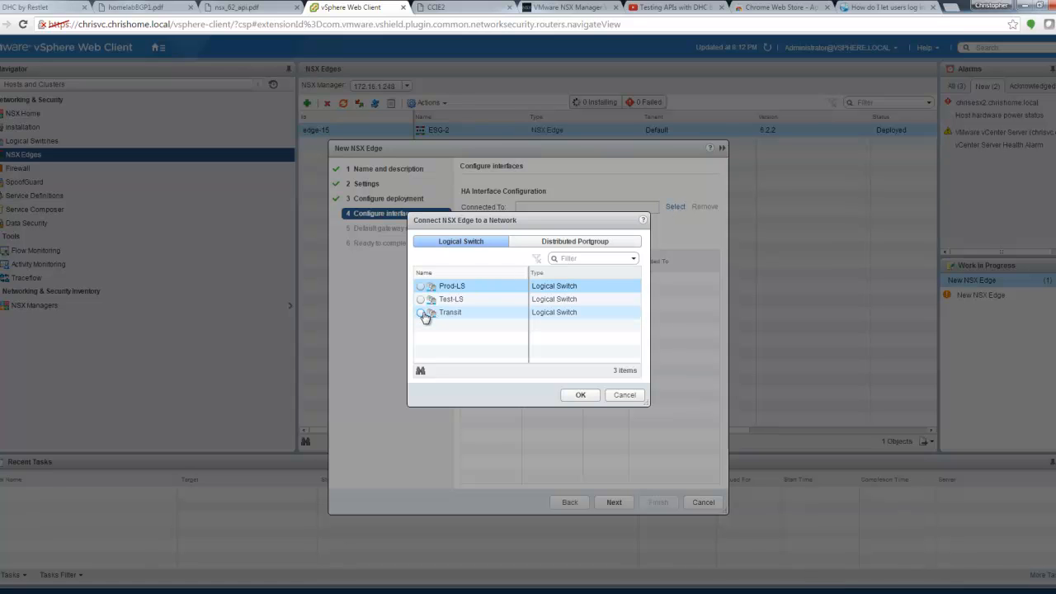
click(423, 313)
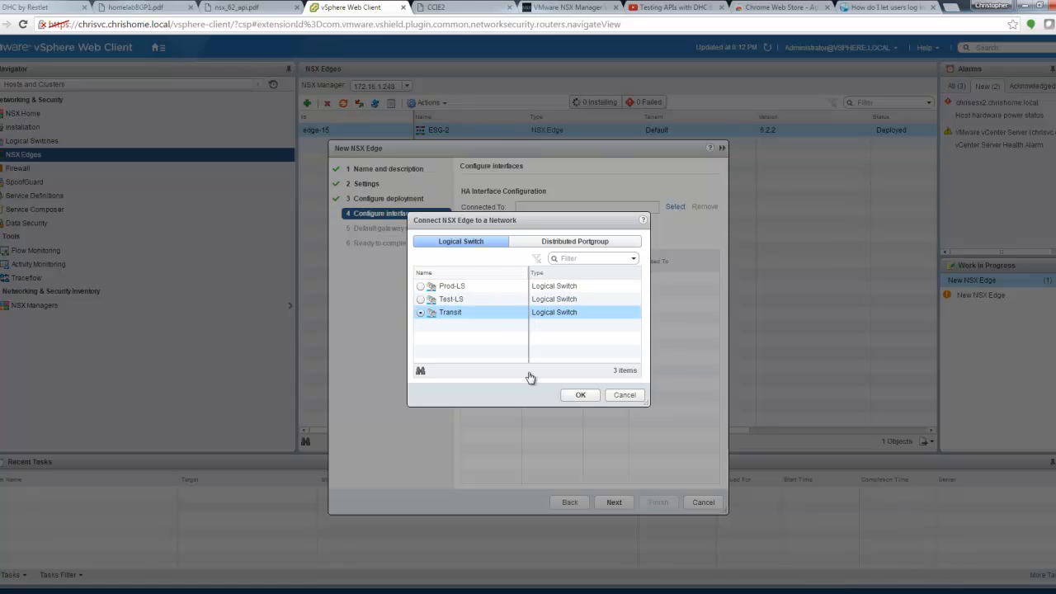
click(580, 396)
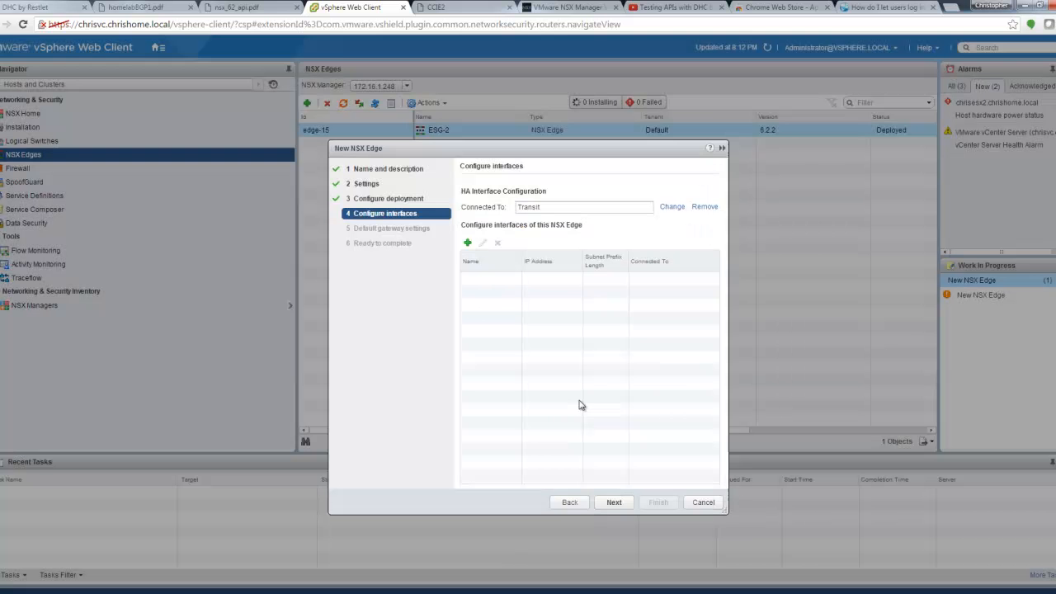
Step: Add an uplink interface named Transit connected to the Transit logical switch
click(468, 245)
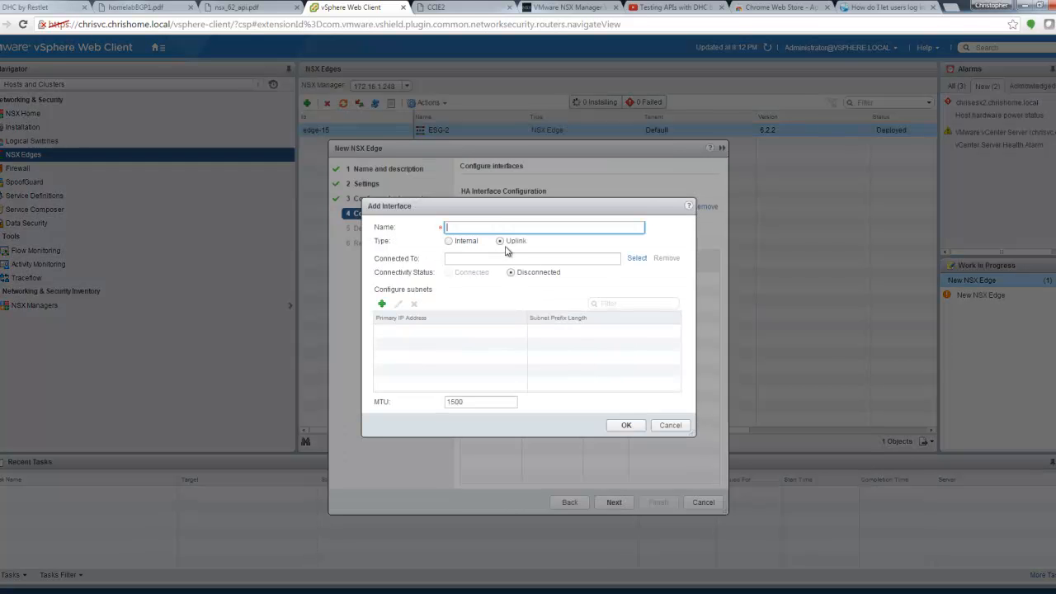
text(Transit)
click(637, 258)
click(430, 316)
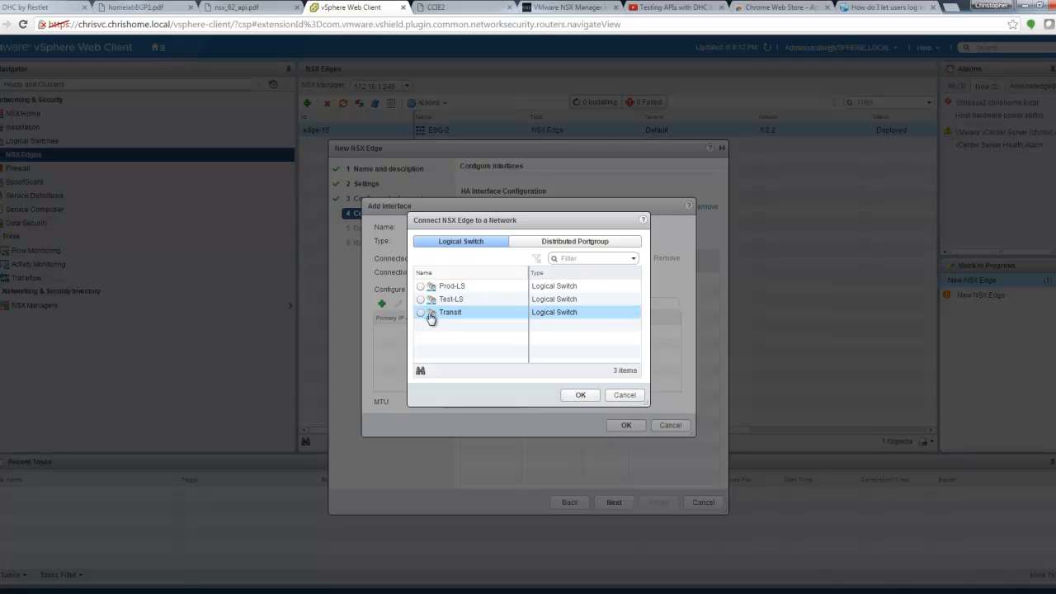
click(580, 395)
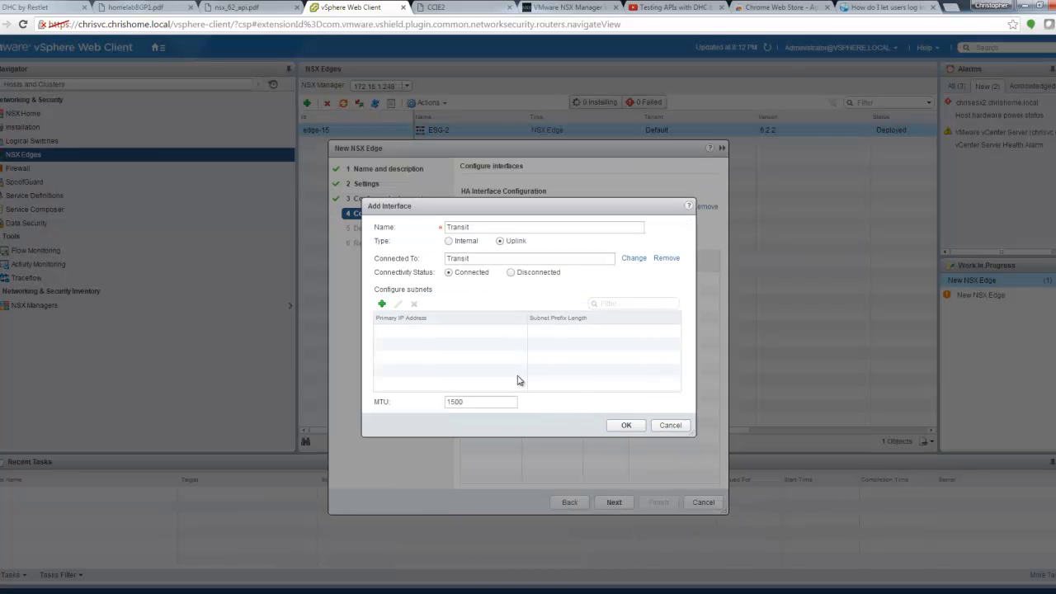
Step: Give the Transit uplink subnet 3.3.3.1/24 with MTU 1600, per the lab diagram, and save it
click(120, 7)
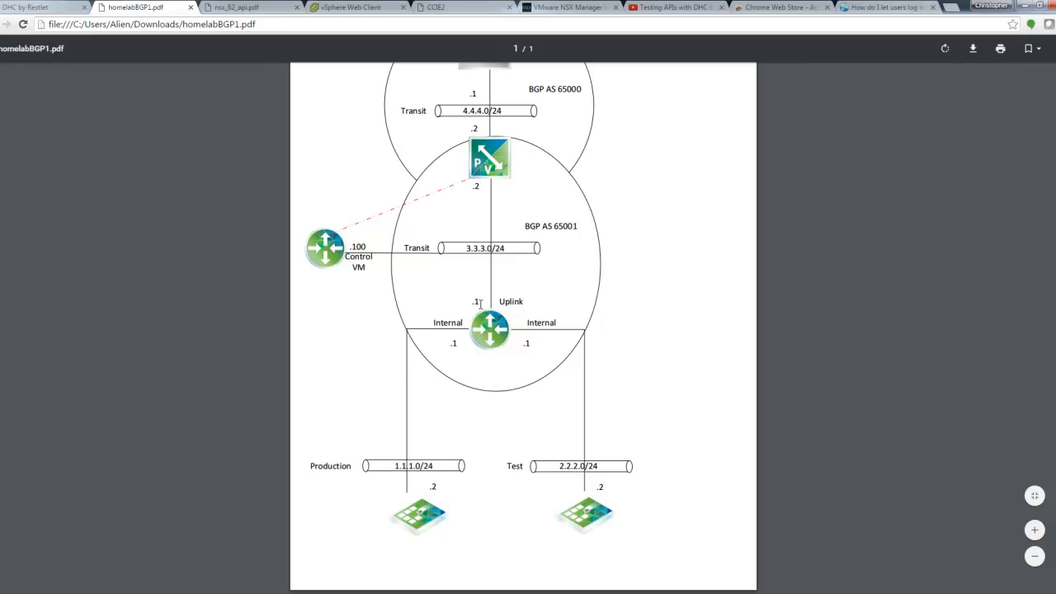
click(362, 6)
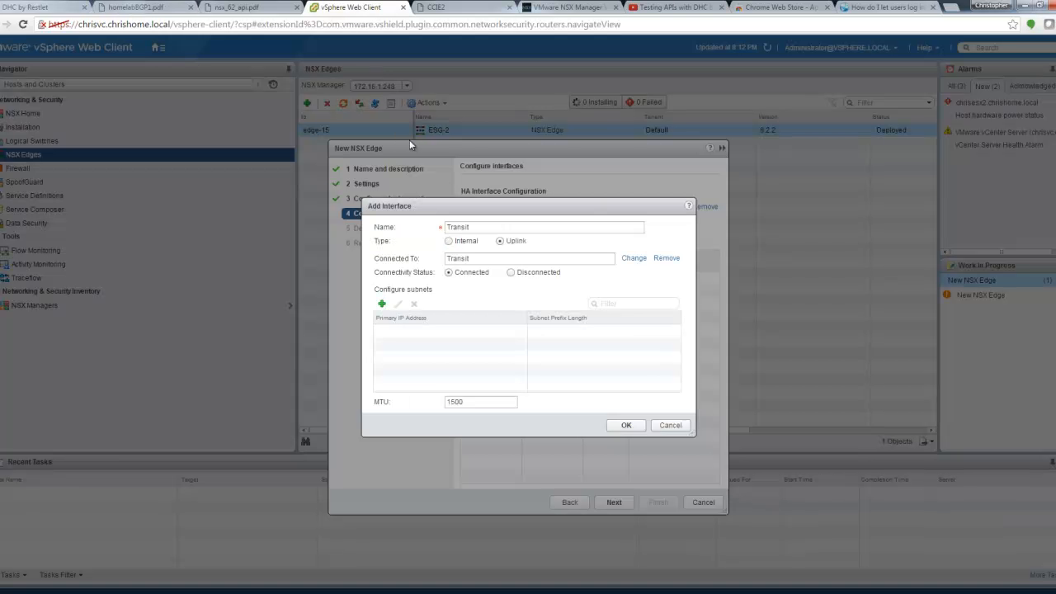
click(381, 303)
text(3.3.3)
key(BackSpace)
key(BackSpace)
key(BackSpace)
key(BackSpace)
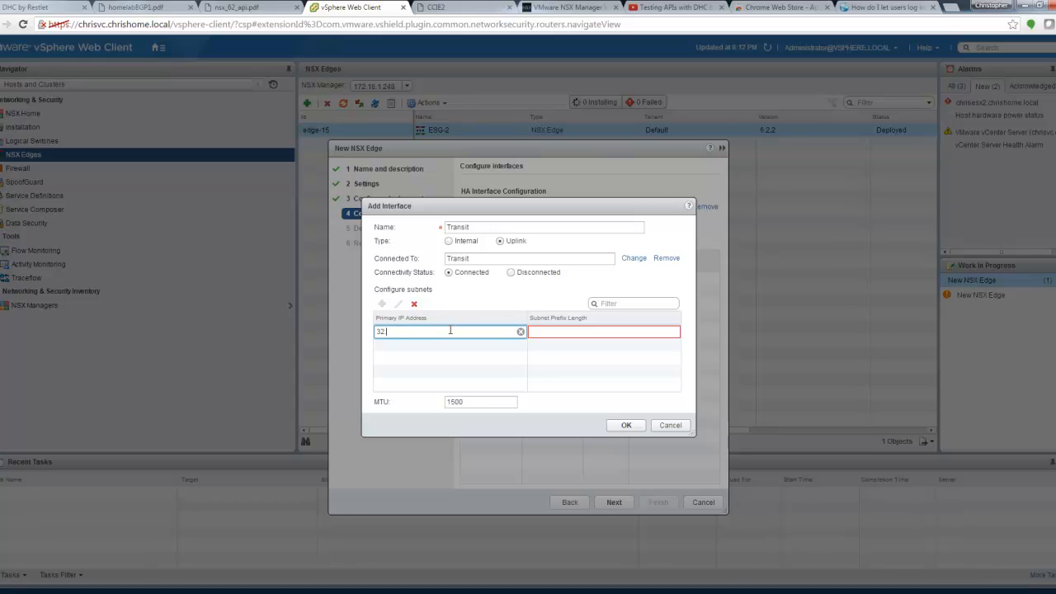
text(.3.3.1)
key(Tab)
text(24)
click(455, 403)
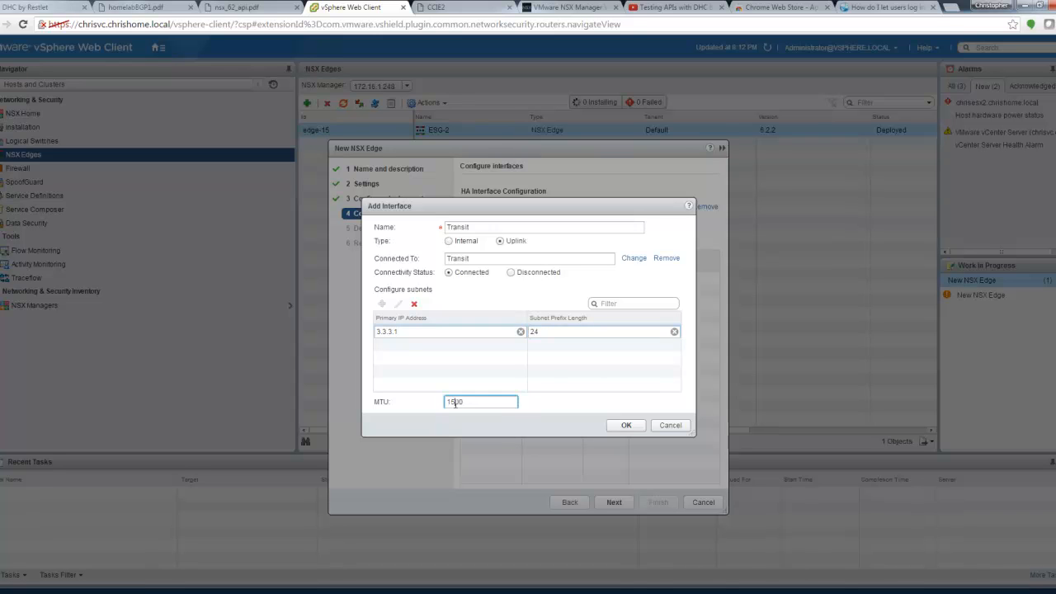
click(624, 427)
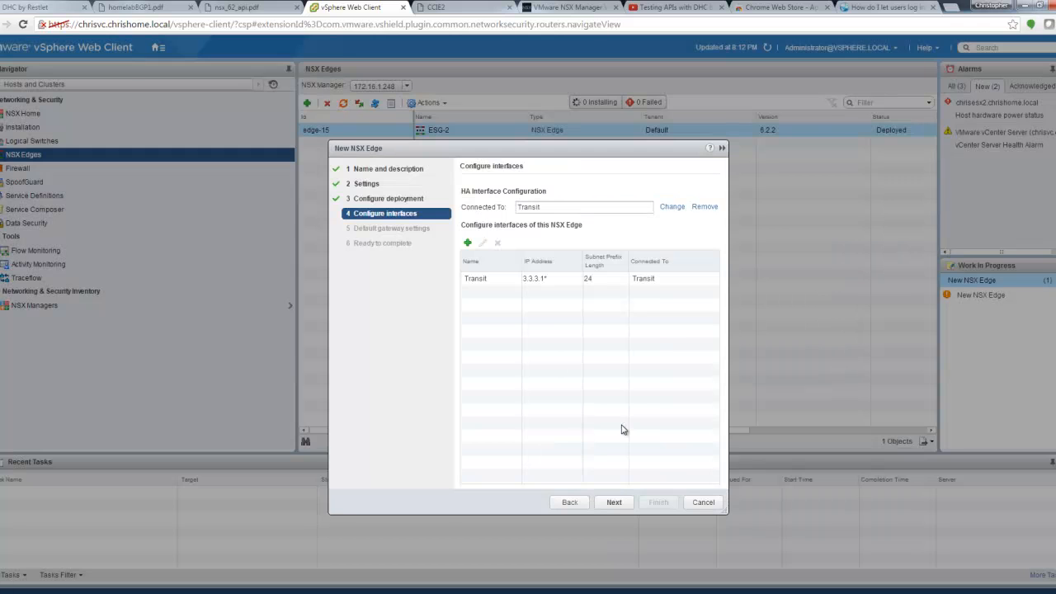
Step: Add an internal interface named Test connected to the Test-LS logical switch
click(470, 244)
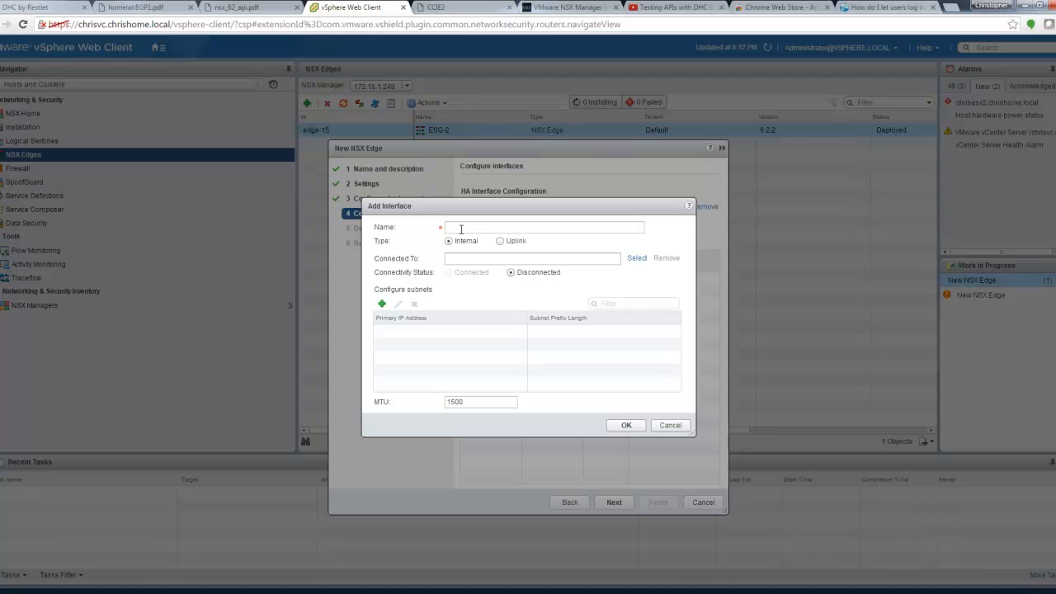
click(461, 229)
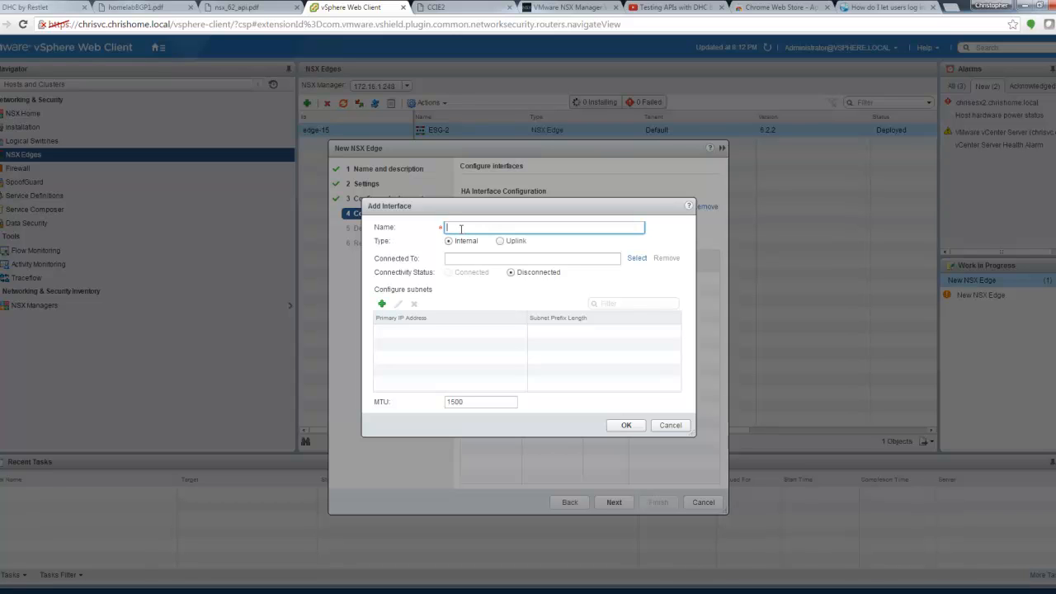
text(Test)
click(636, 258)
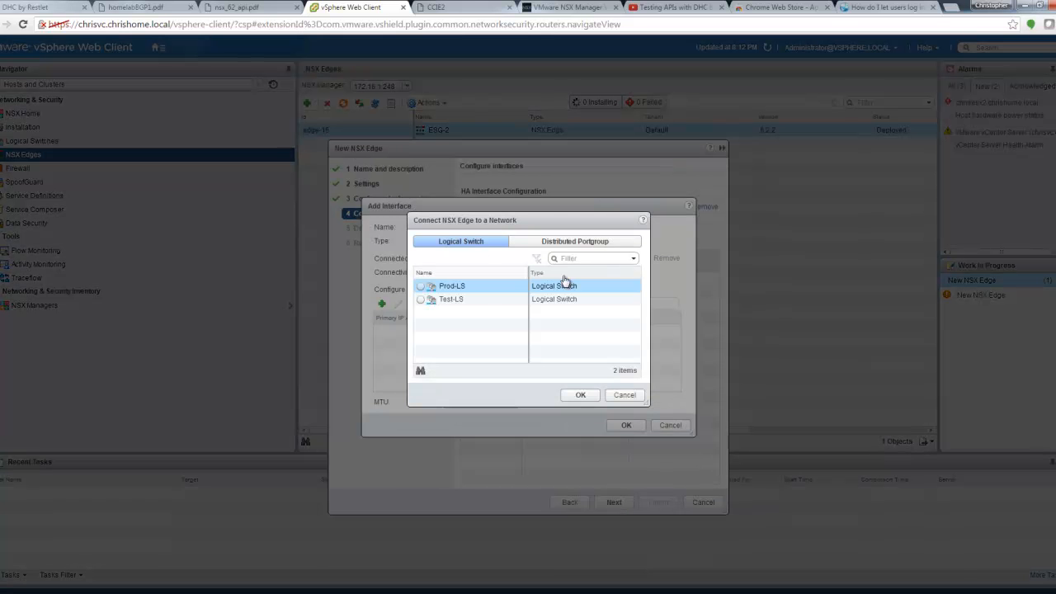
click(423, 300)
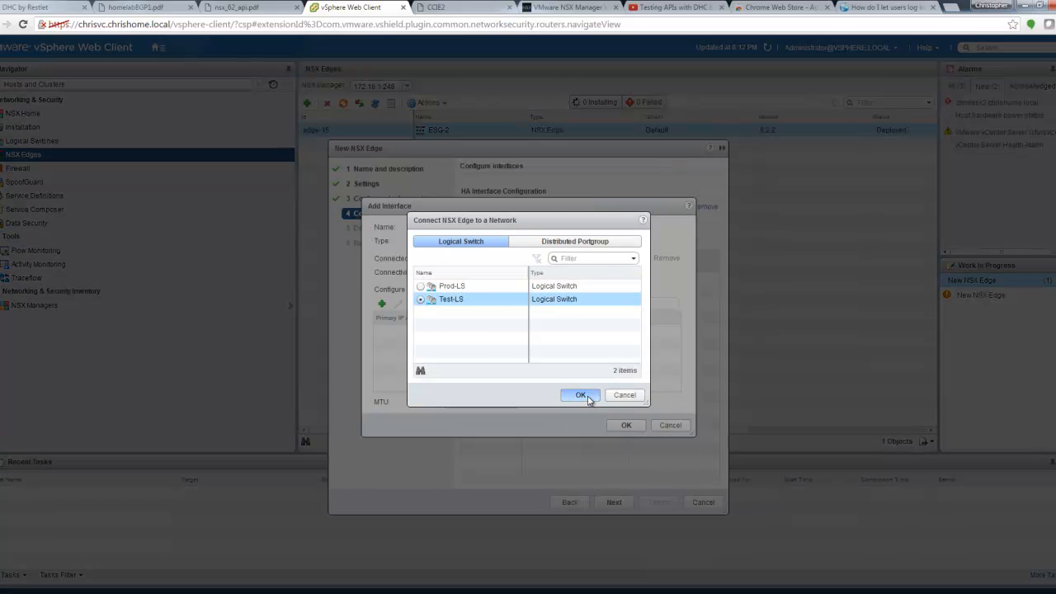
click(581, 394)
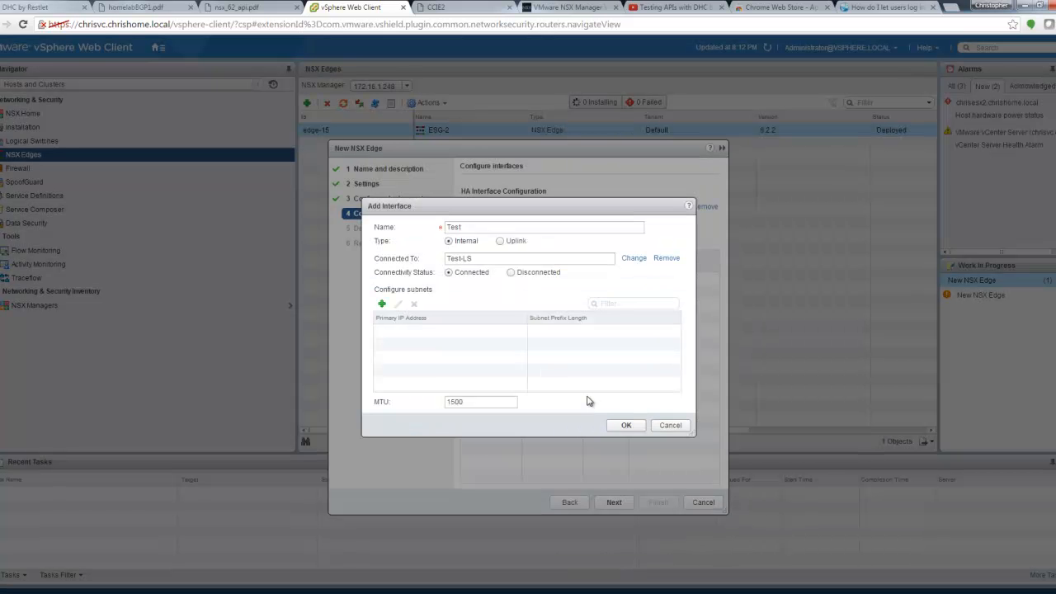
Step: Give the Test interface MTU 1600 and subnet 2.2.2.1/24, save it, and continue
click(160, 9)
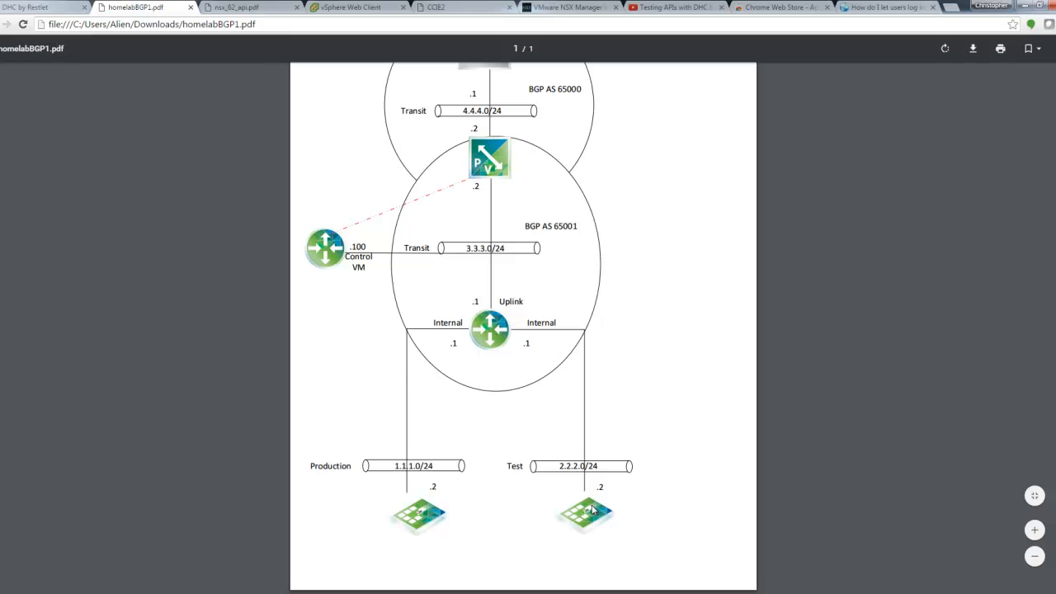
click(327, 8)
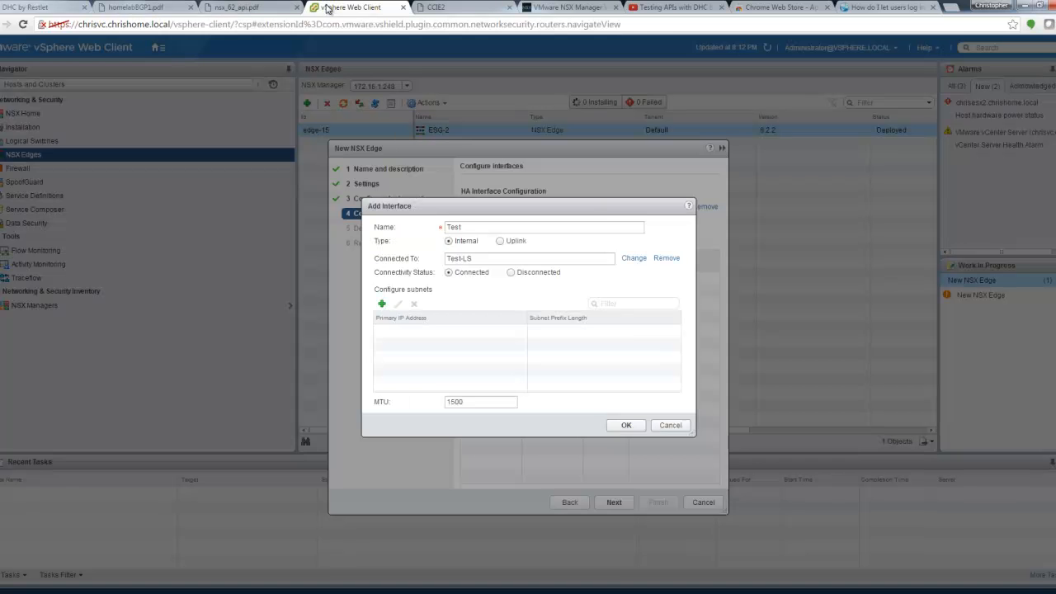
click(453, 402)
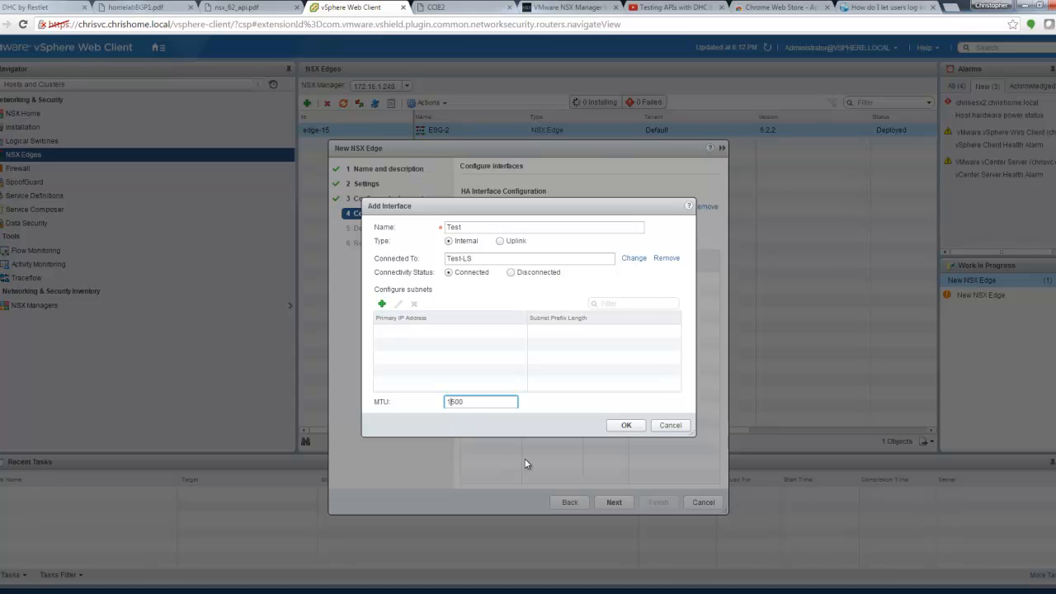
click(382, 304)
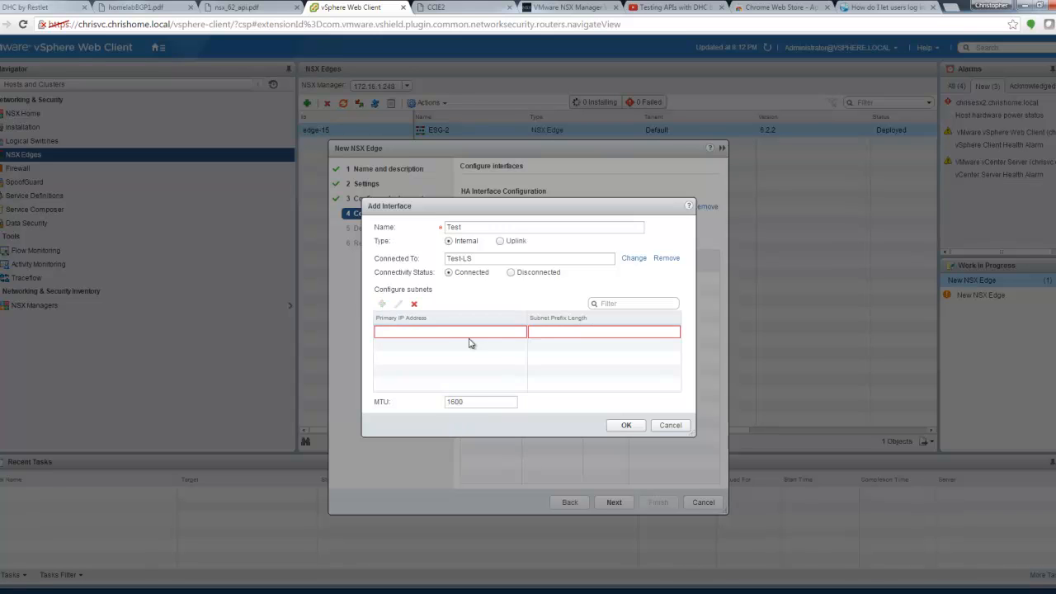
text(2.2.2.1)
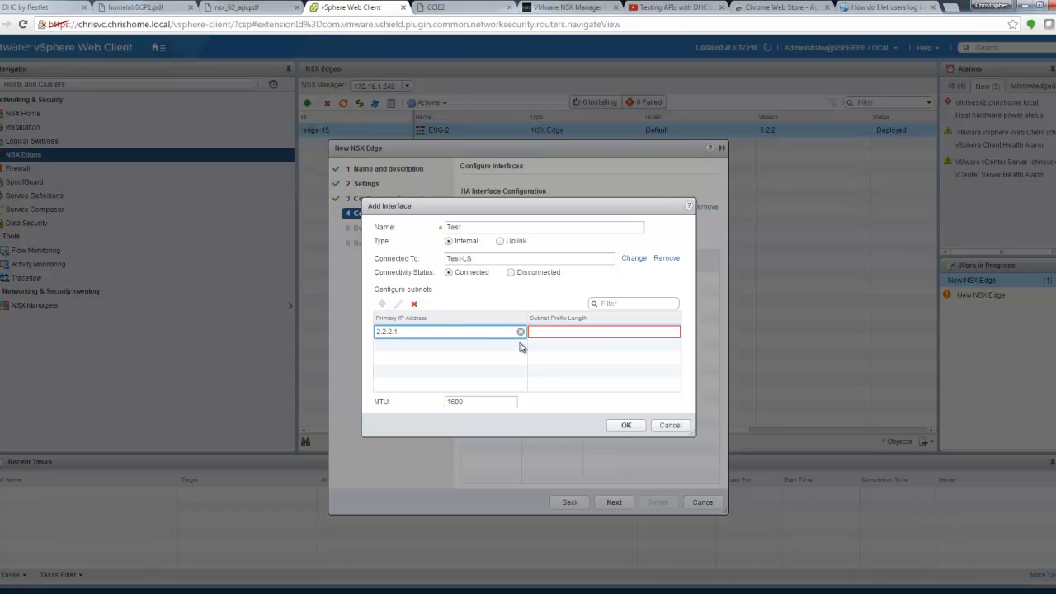
click(562, 331)
text(24)
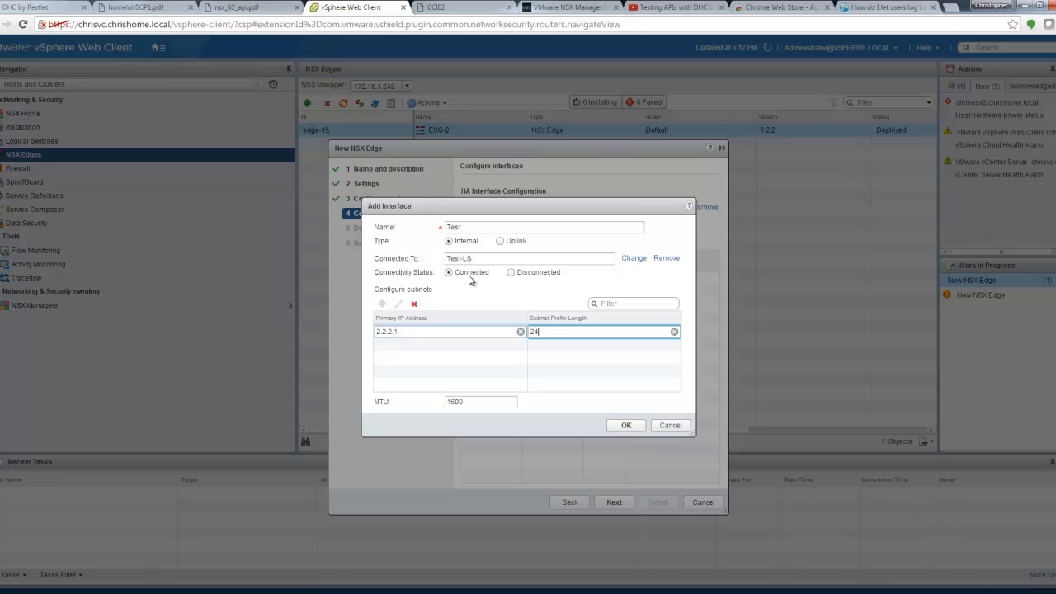
click(626, 425)
click(614, 502)
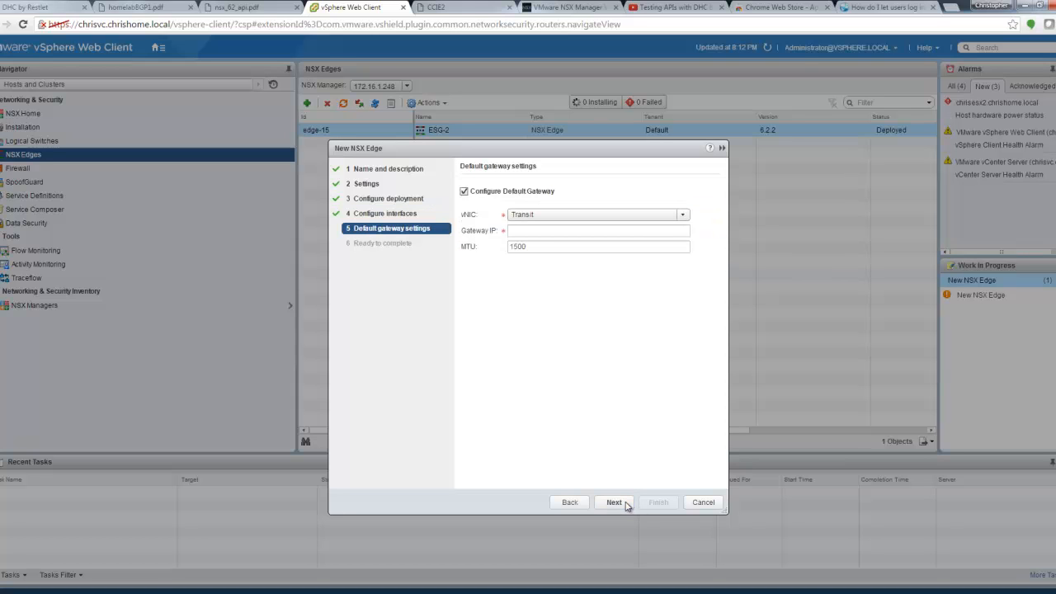
Step: Leave the default gateway unconfigured, review the summary, and finish creating DLR-01
click(464, 192)
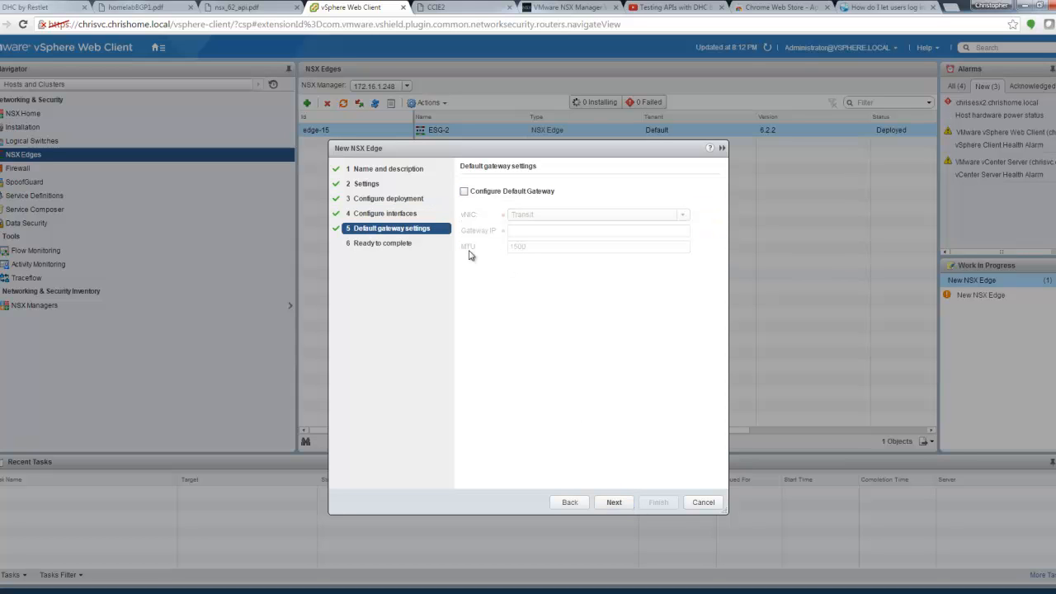
click(615, 503)
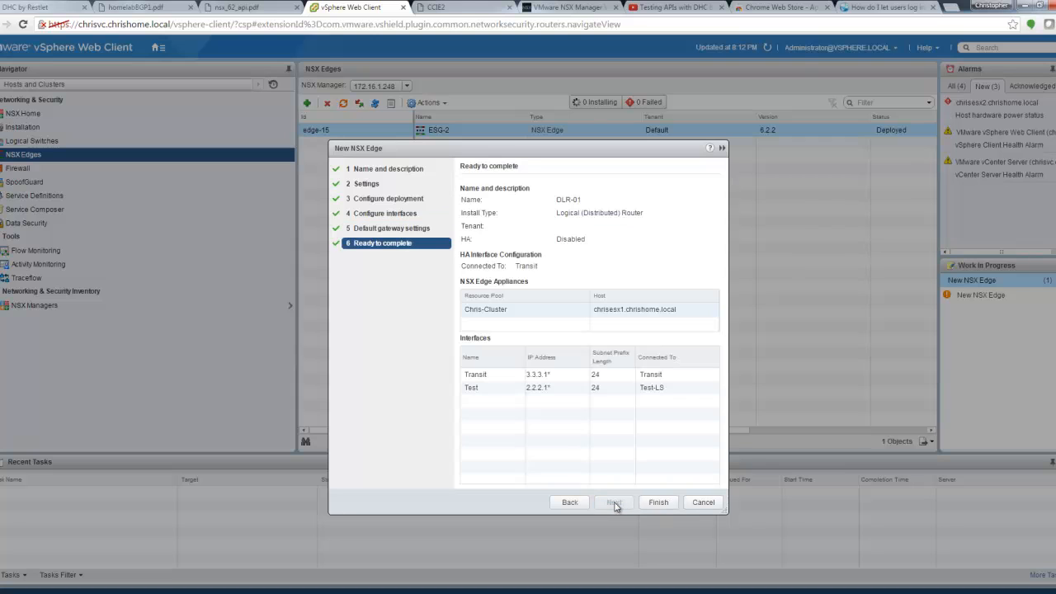
click(659, 503)
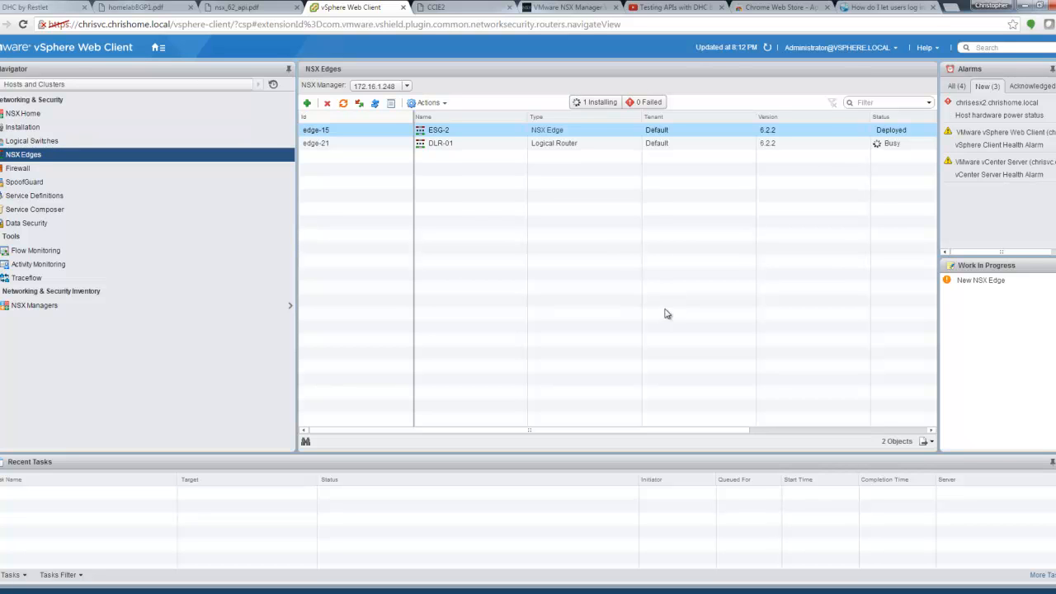
Step: Refresh the NSX Edges list until DLR-01 reads Deployed, then open its Manage settings
click(769, 47)
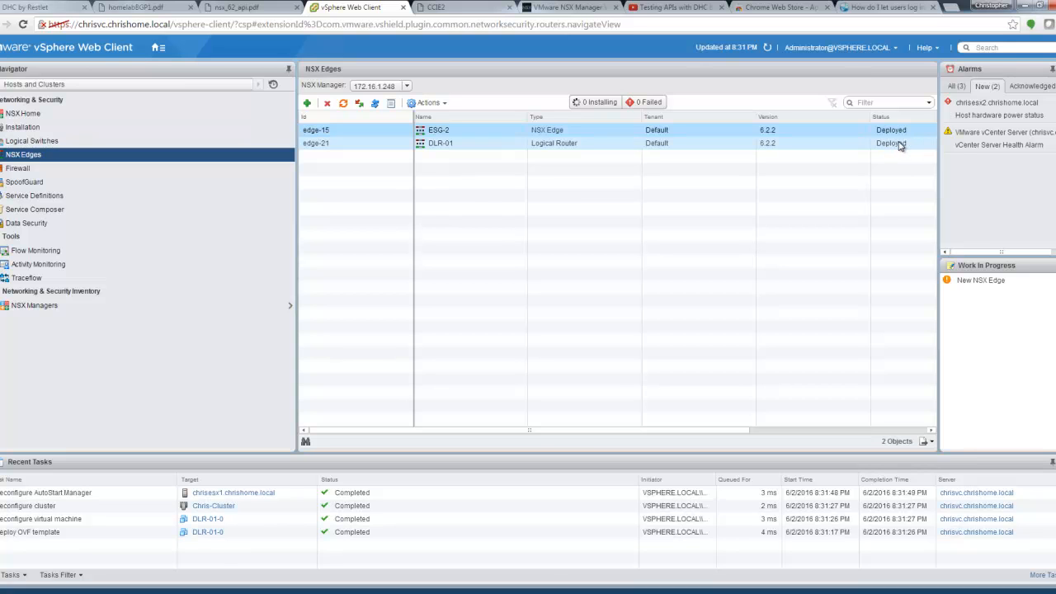
click(605, 145)
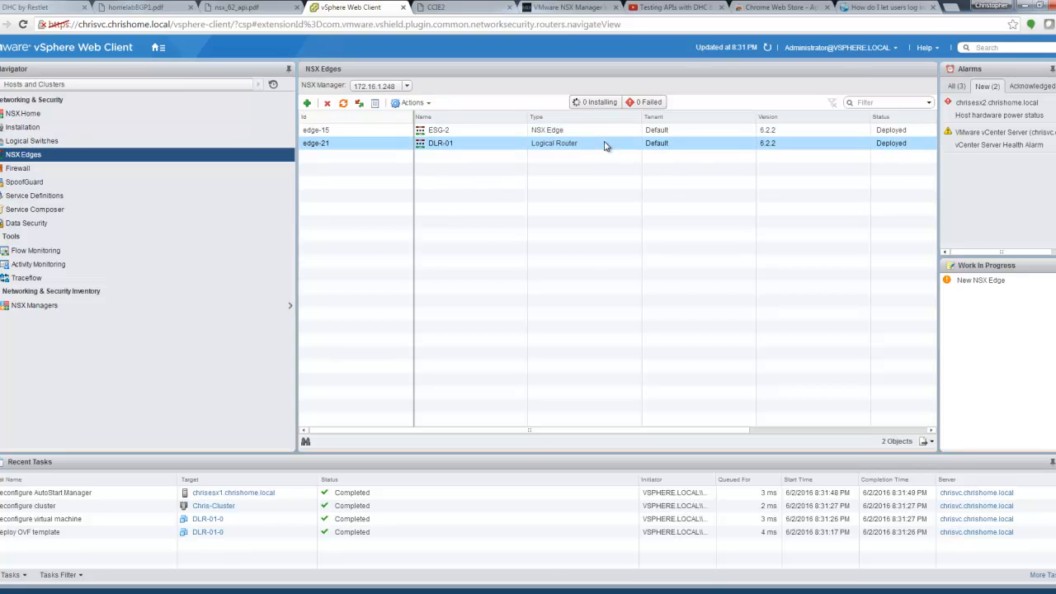
double_click(606, 145)
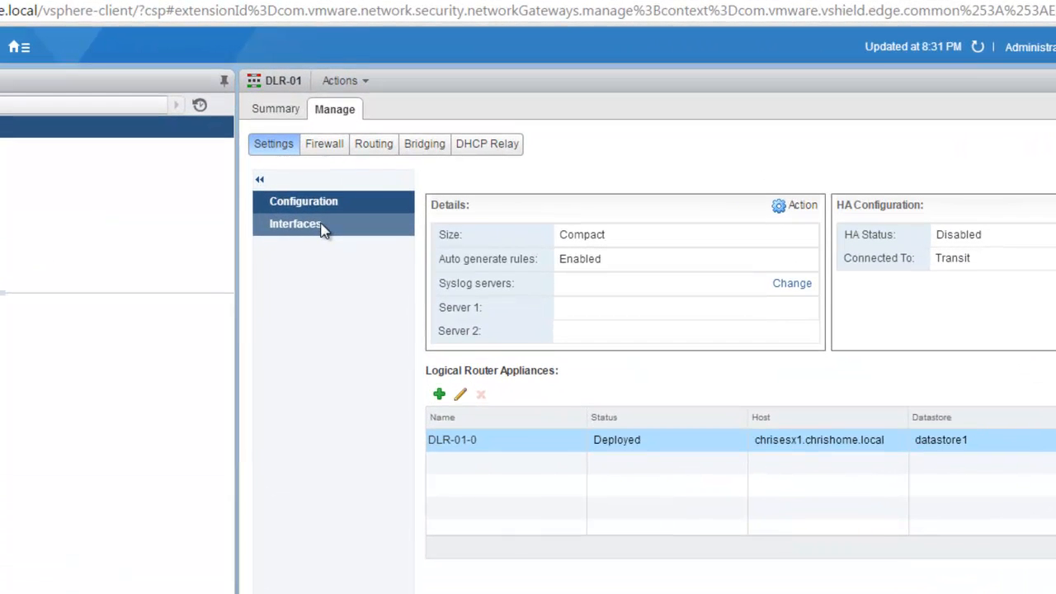
Step: Review DLR-01's interfaces, inspecting uplink Transit at 3.3.3.1/24 without changing it
click(322, 229)
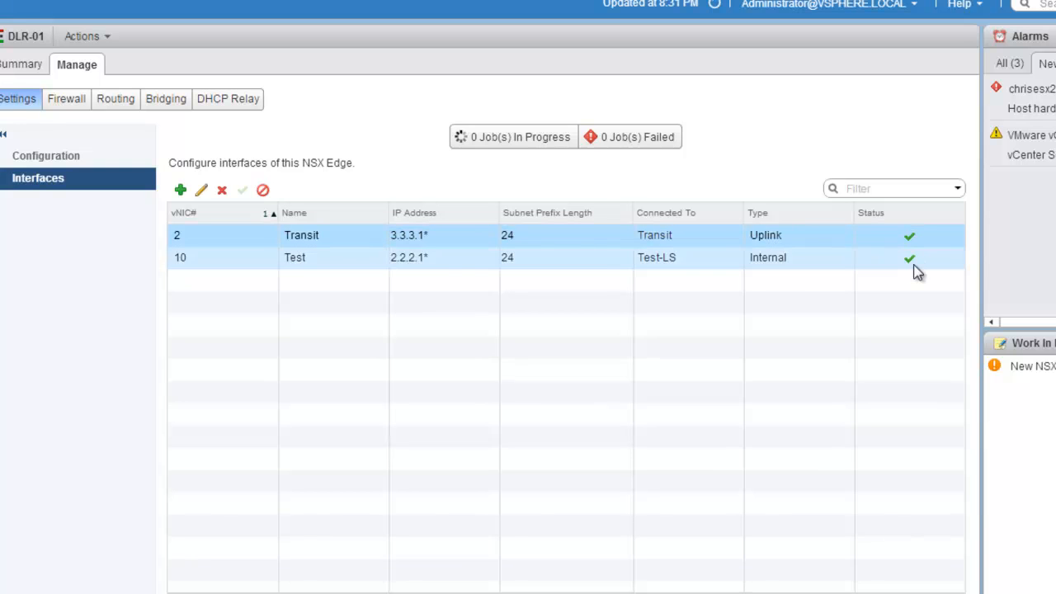
click(203, 194)
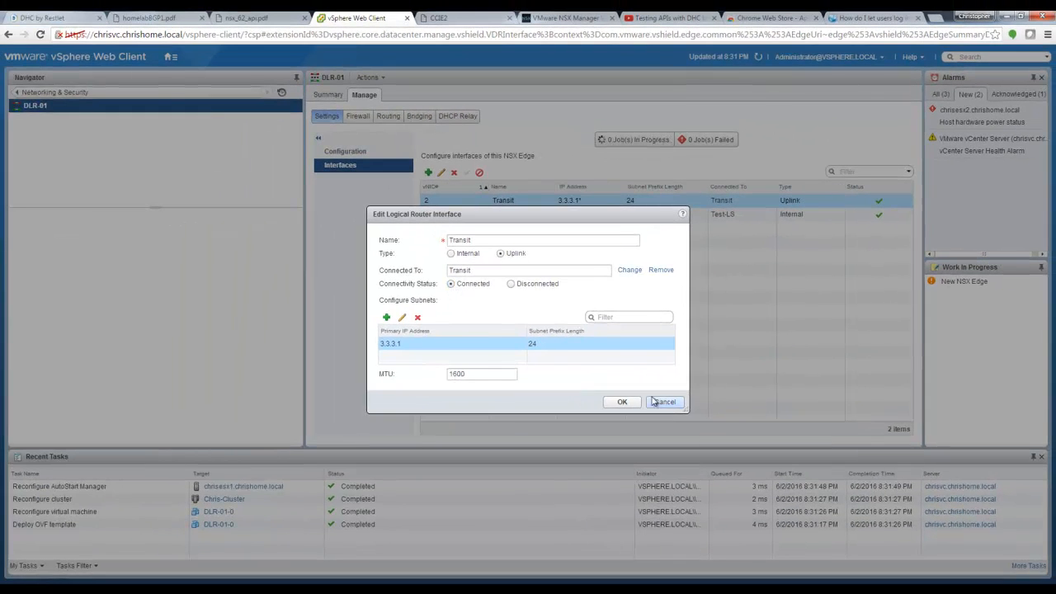
click(666, 402)
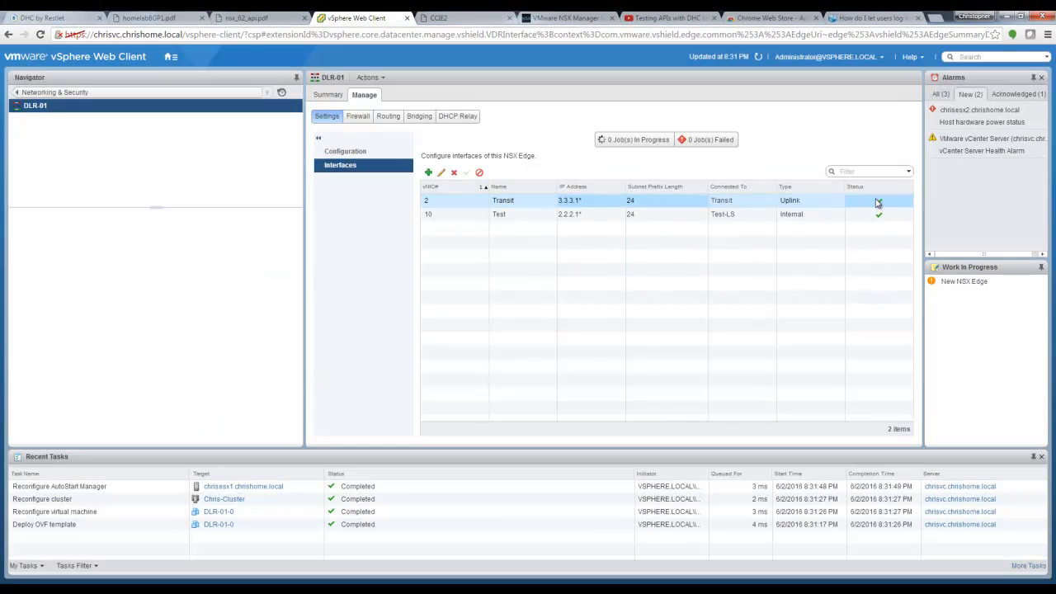
Step: Disable the DLR-01 firewall and publish the change
click(357, 116)
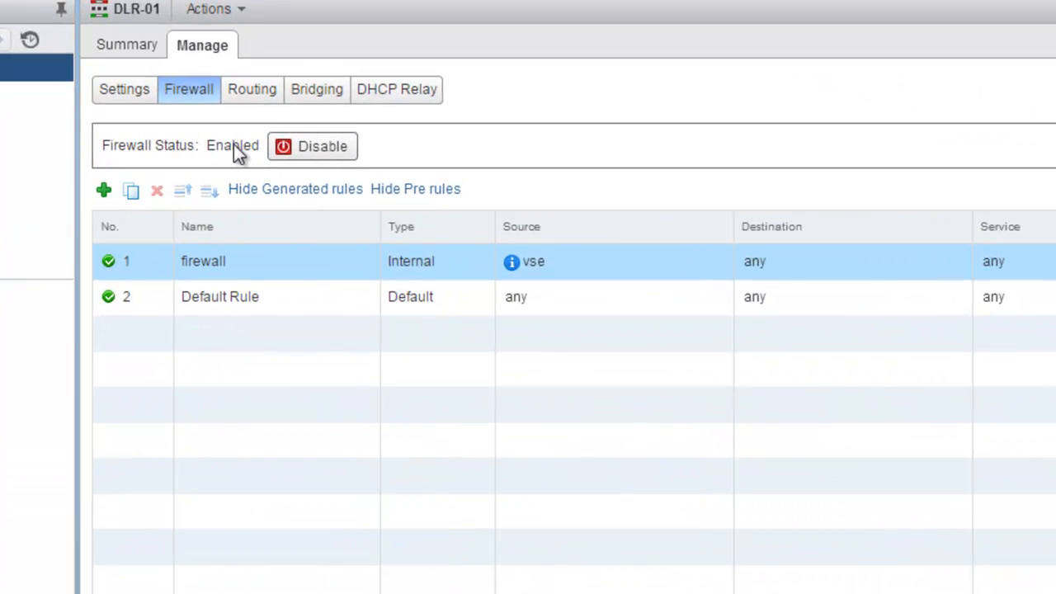
click(332, 148)
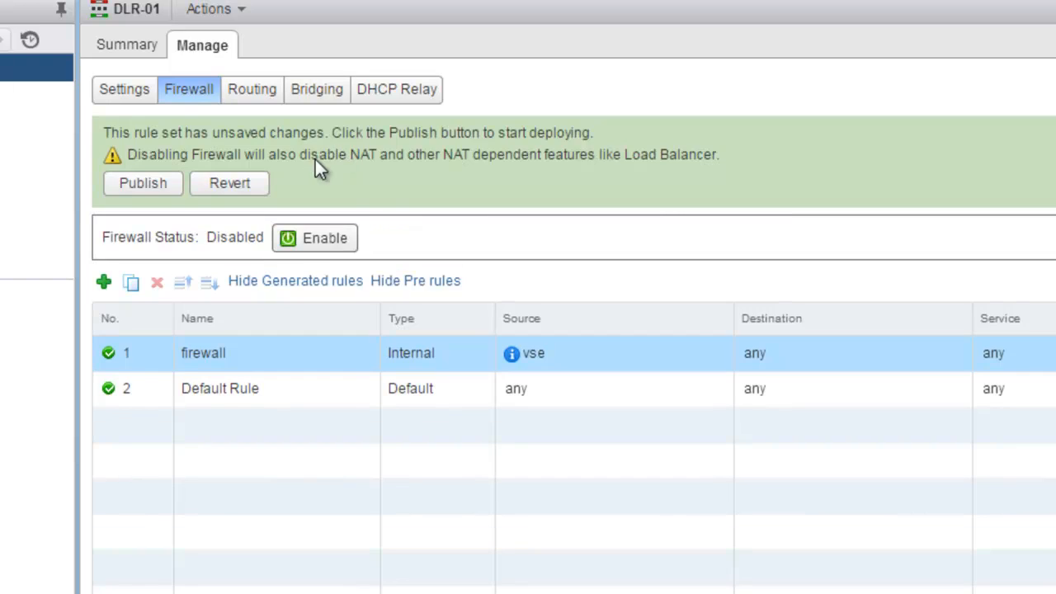
click(139, 180)
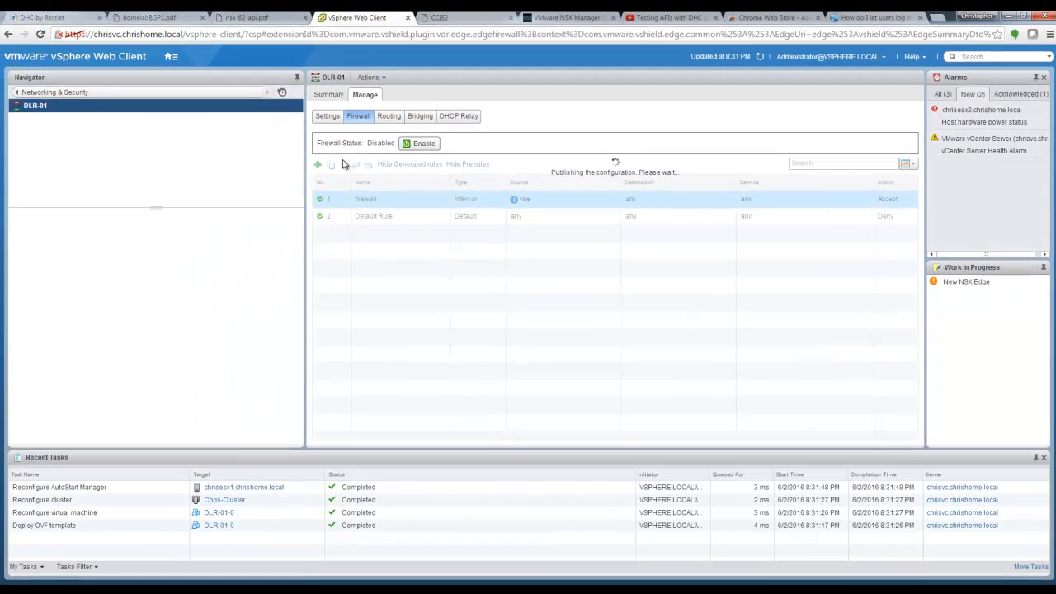
Step: Show DLR-01's routing Global Configuration, where ECMP, OSPF, BGP and logging are disabled
click(400, 119)
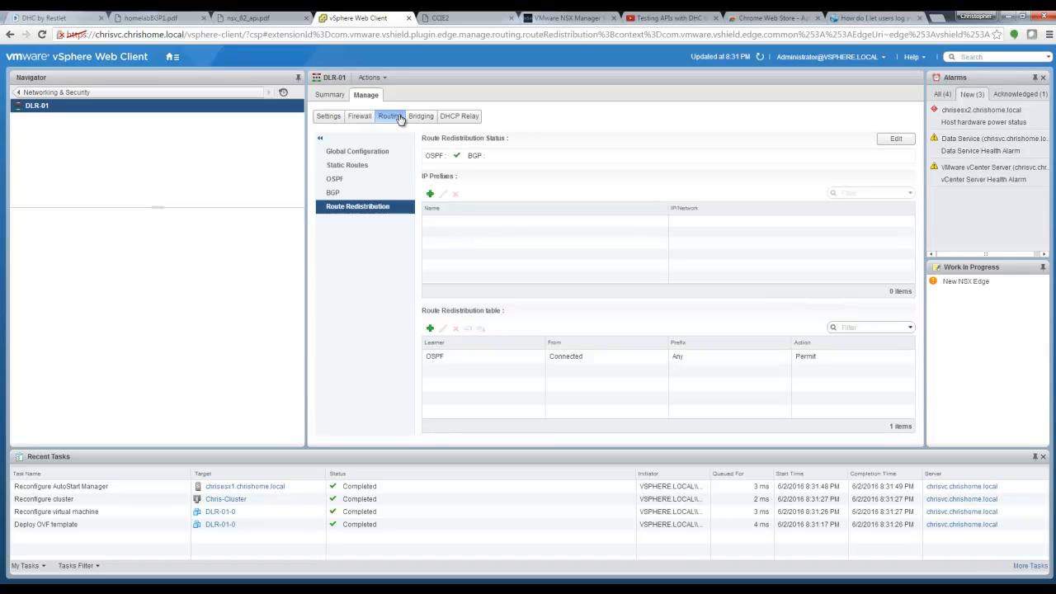
click(368, 154)
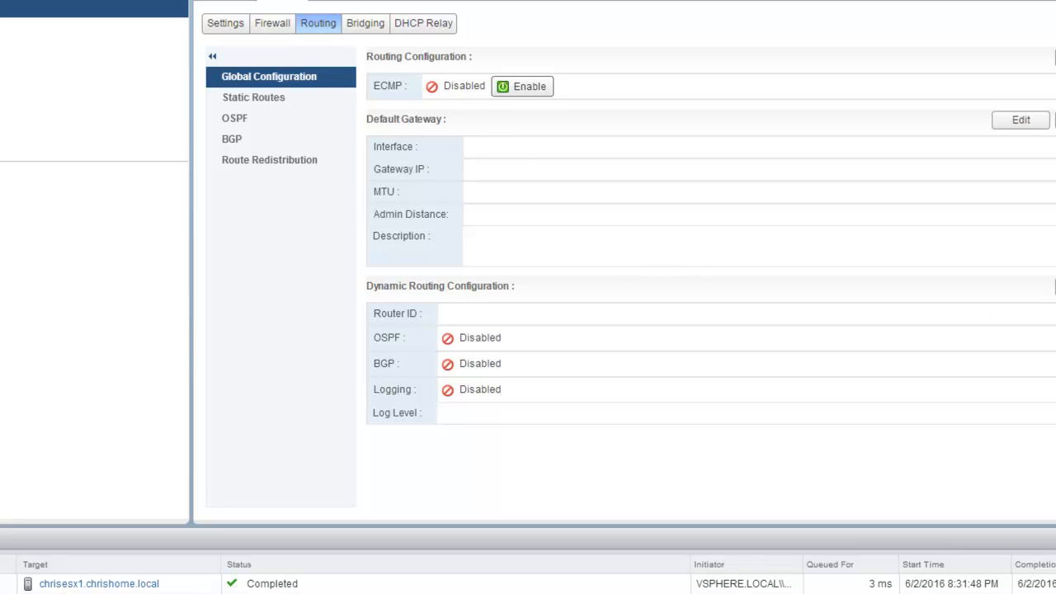
Step: Keep router ID 3.3.3.1, enable Info-level logging on DLR-01, and publish the change
click(1055, 286)
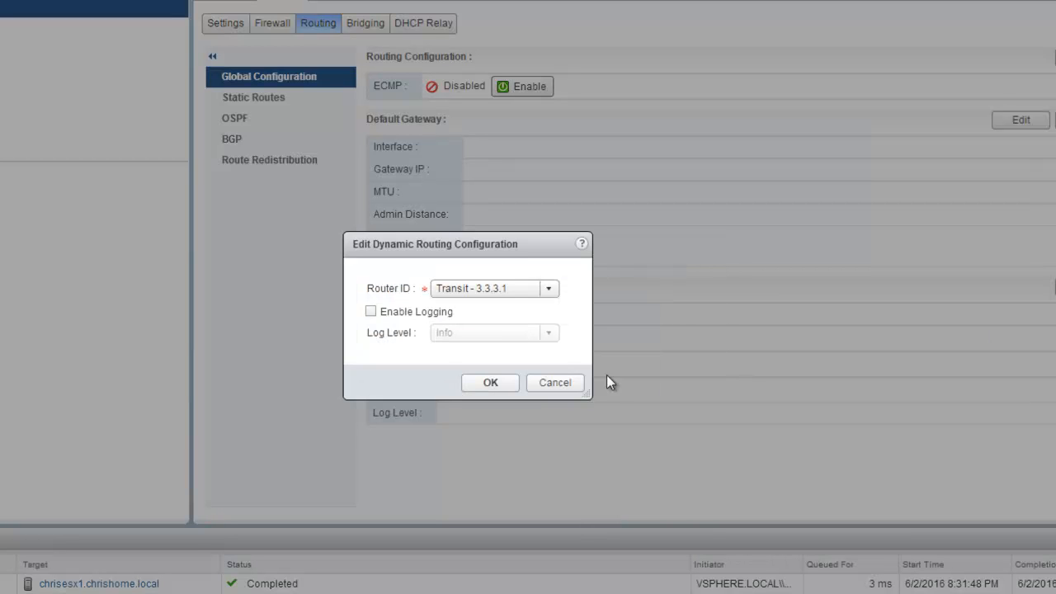
click(372, 312)
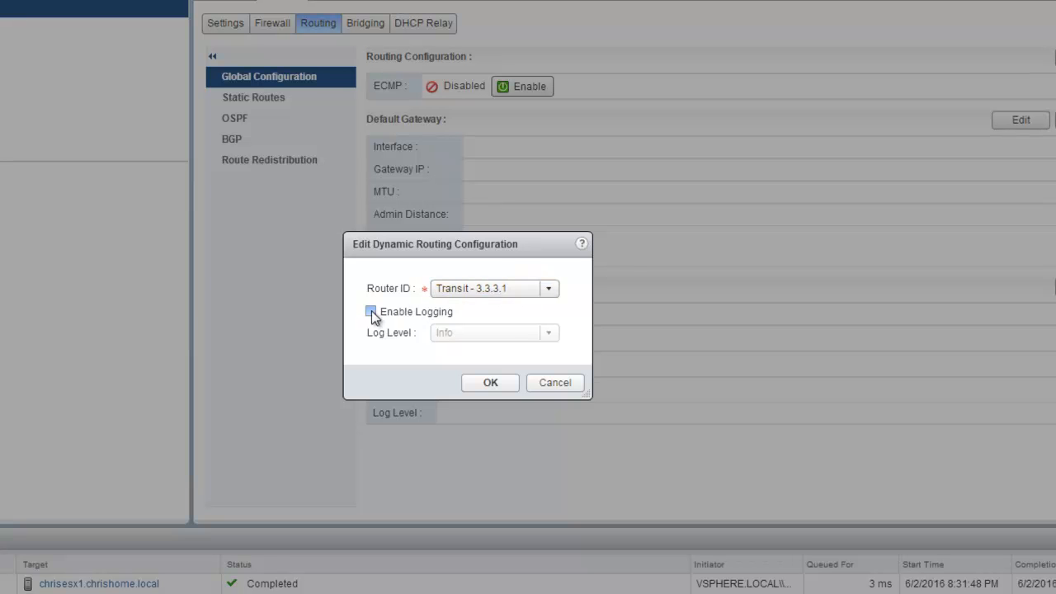
click(492, 381)
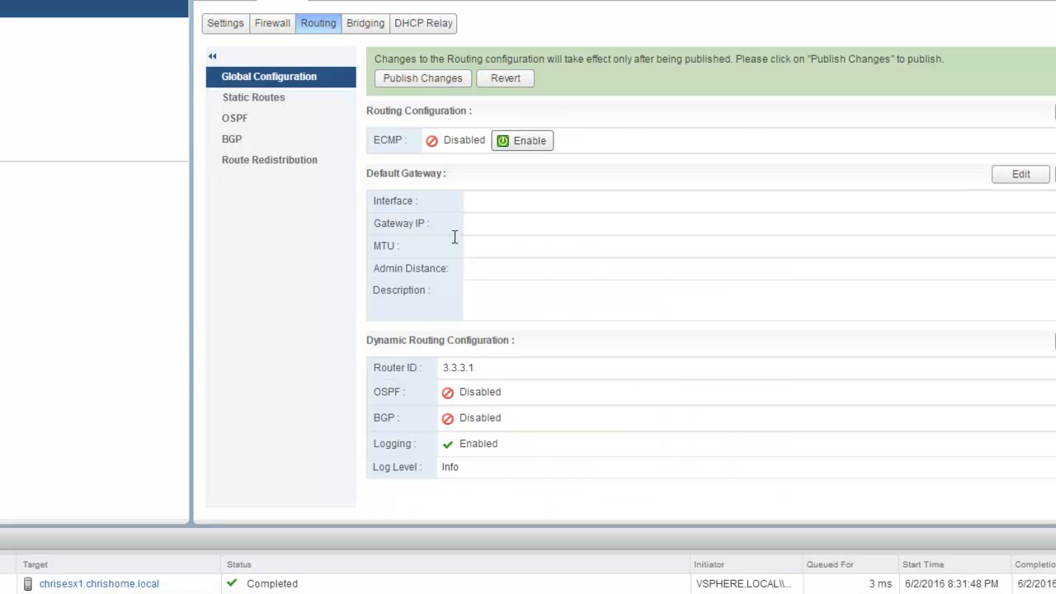
click(415, 79)
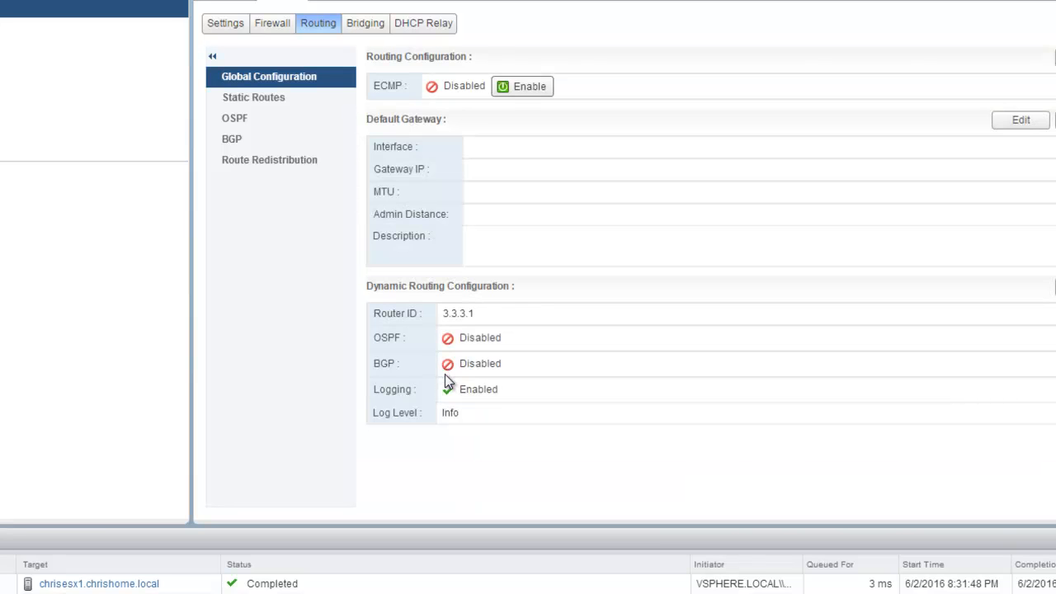
Step: Enable BGP on DLR-01 with local AS 65001 and graceful restart off, then publish
click(248, 148)
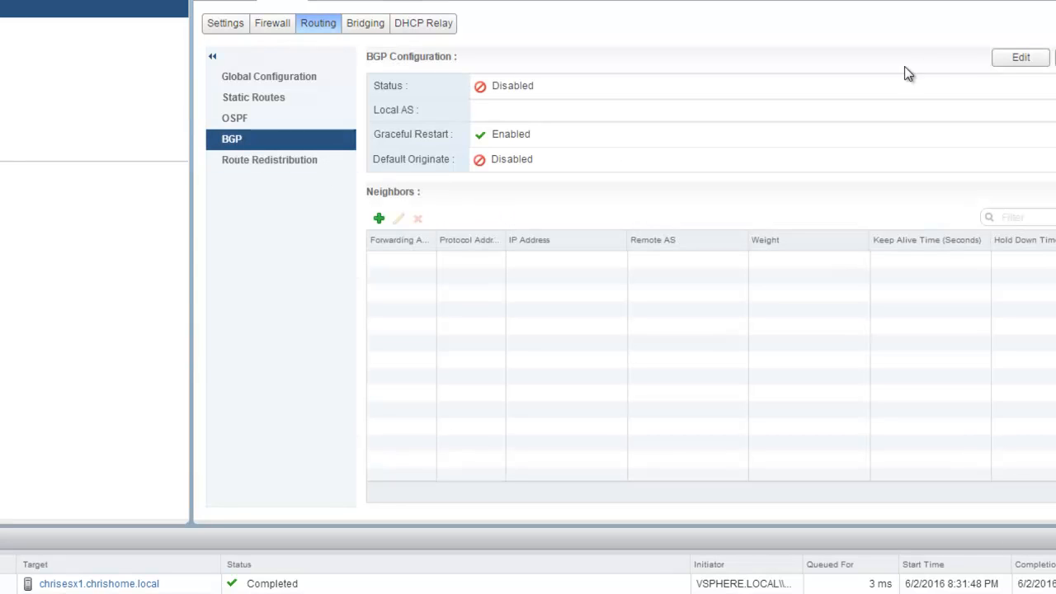
click(1022, 60)
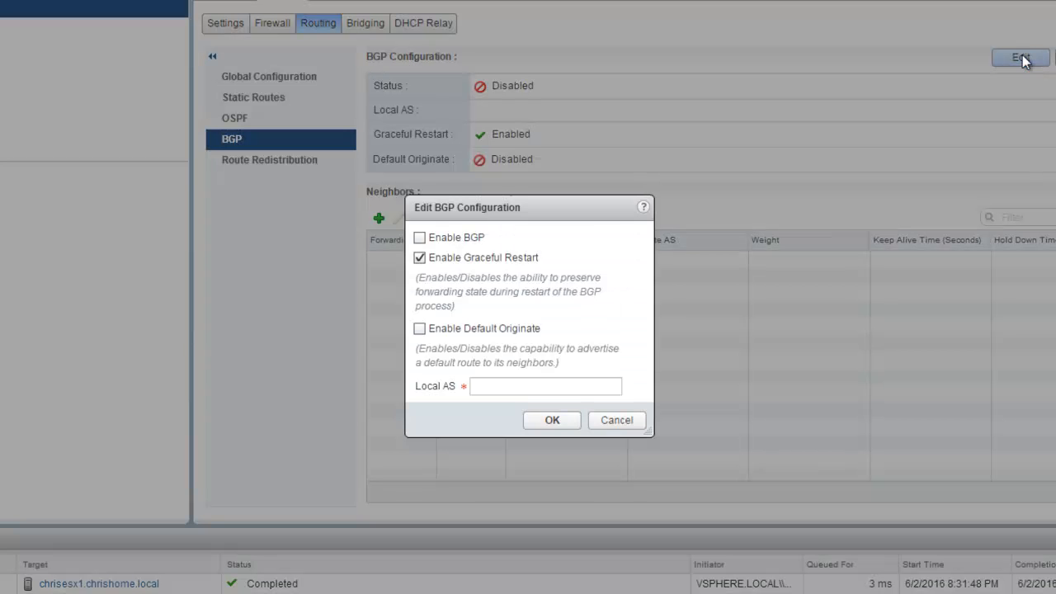
click(419, 257)
click(419, 237)
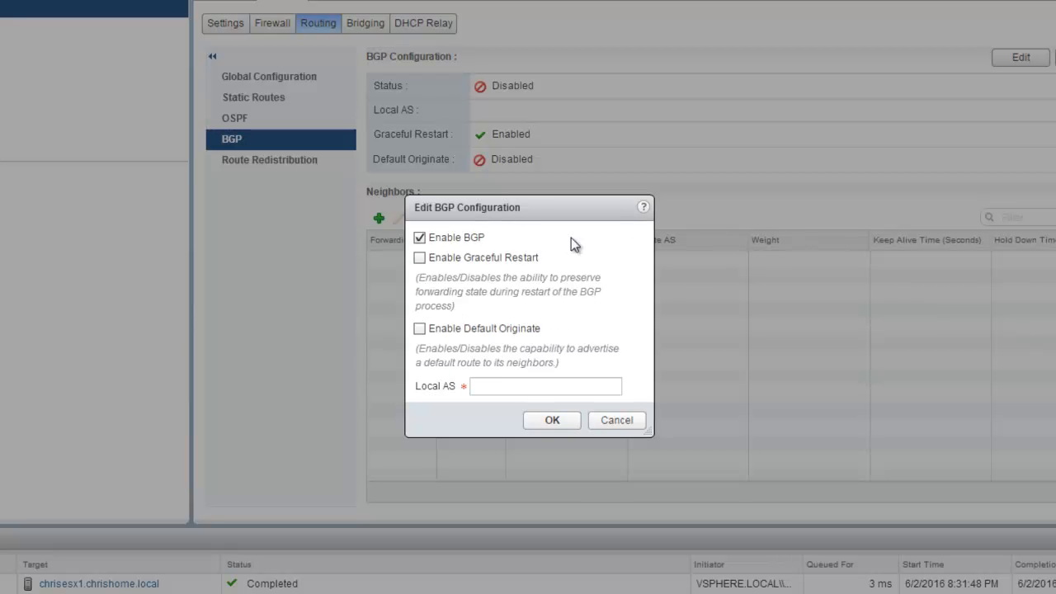
click(550, 385)
text(65001)
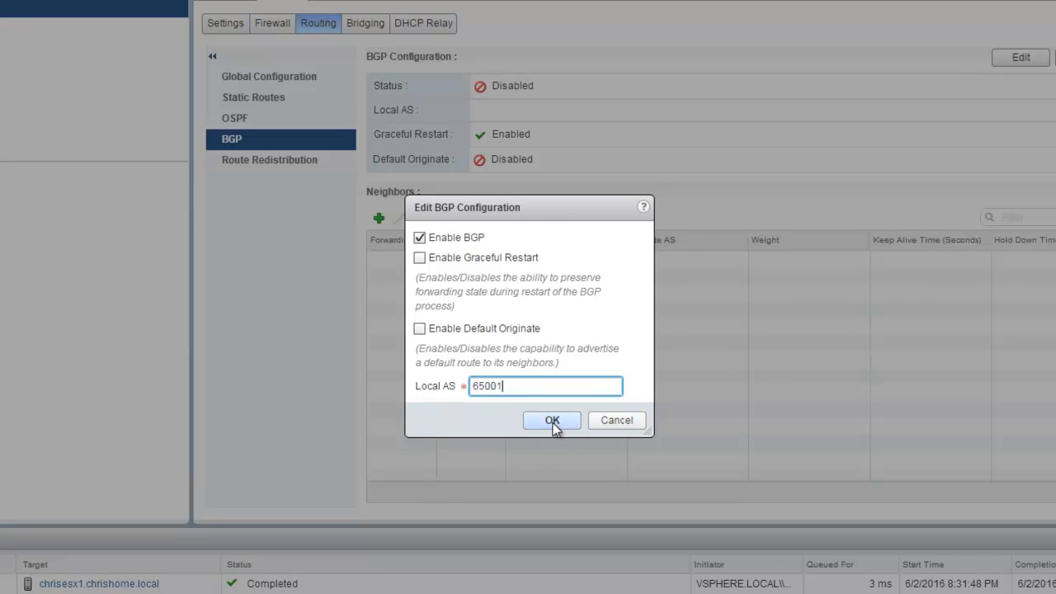
click(552, 420)
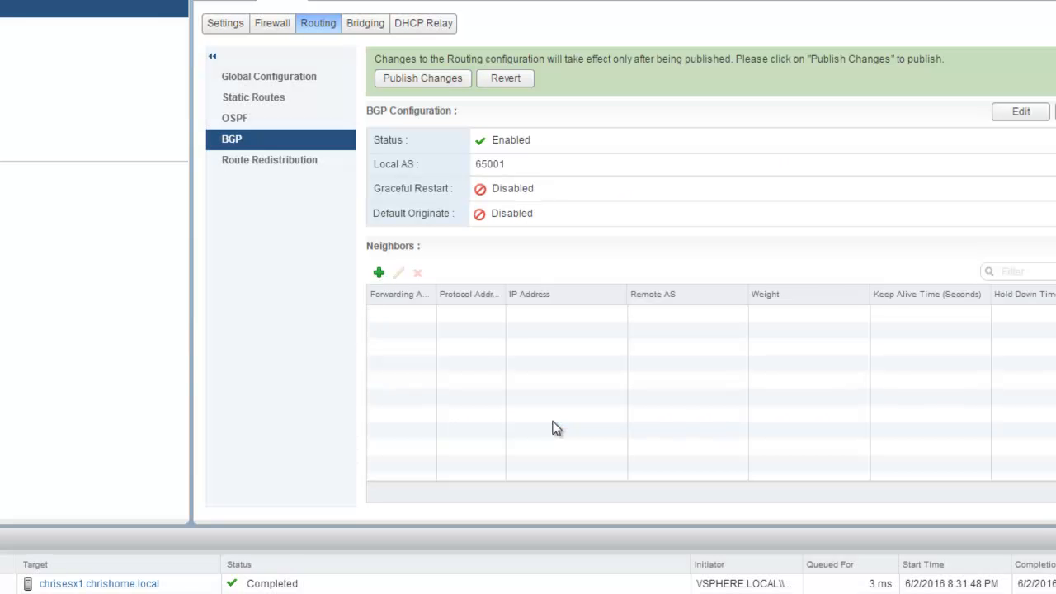
click(421, 76)
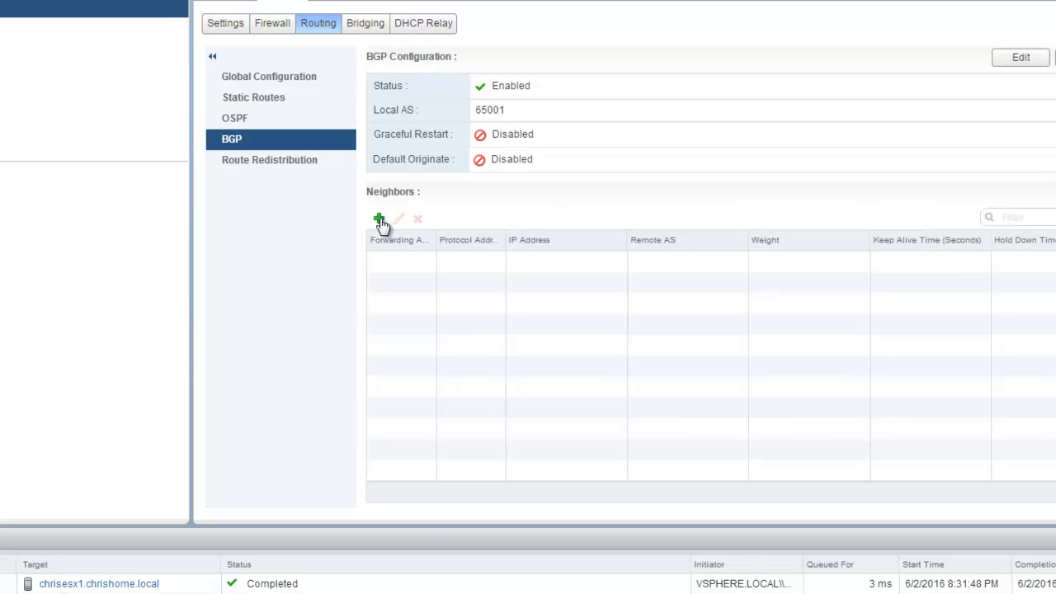
Step: Create a BGP neighbour with IP 3.3.3.2, forwarding address 3.3.3.1, and protocol address 3.3.3.100
click(380, 220)
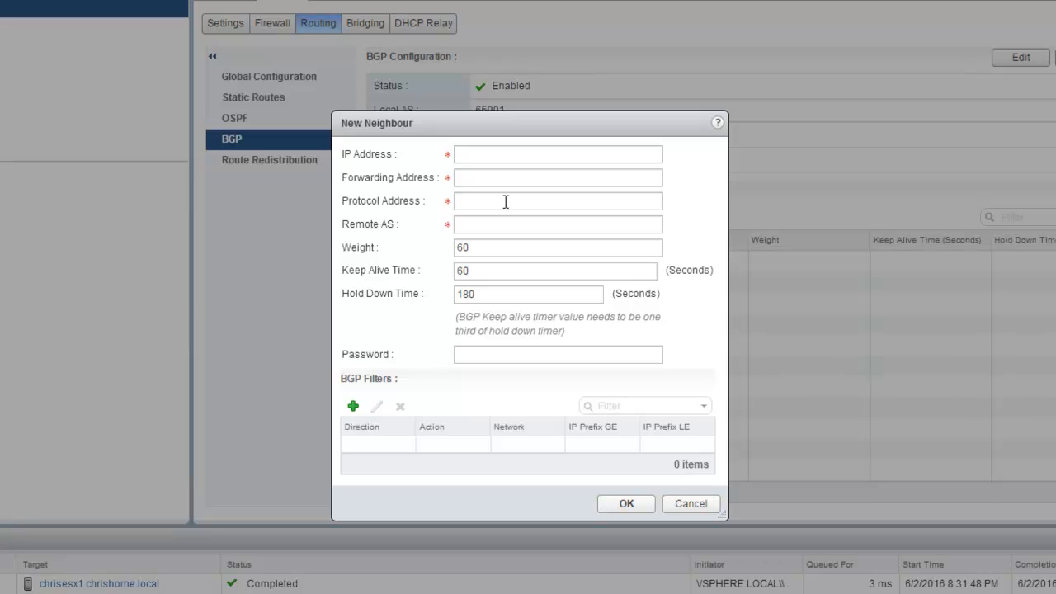
click(487, 159)
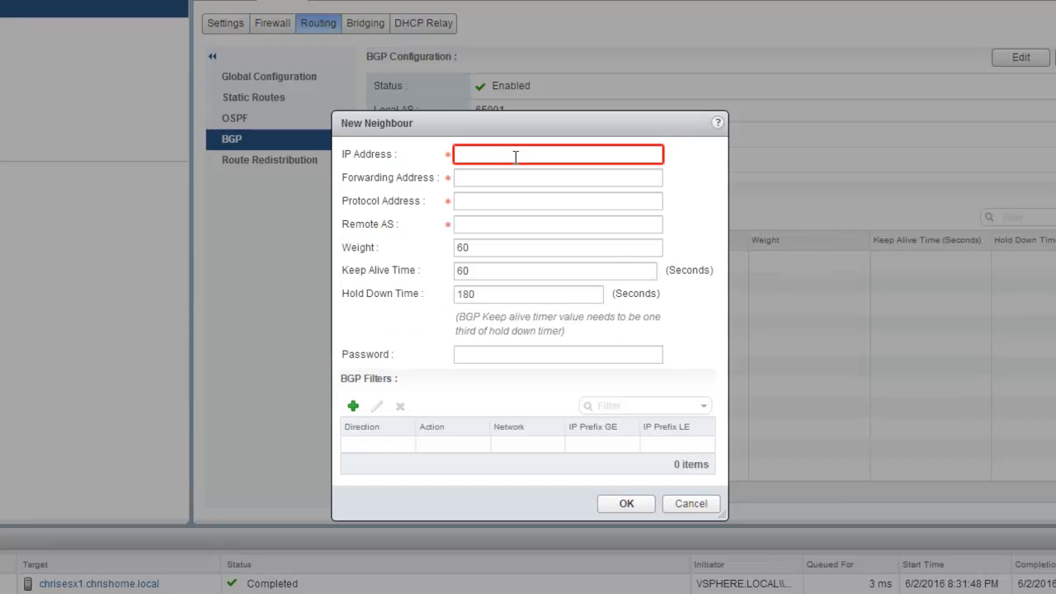
text(3.3.3.2)
click(491, 178)
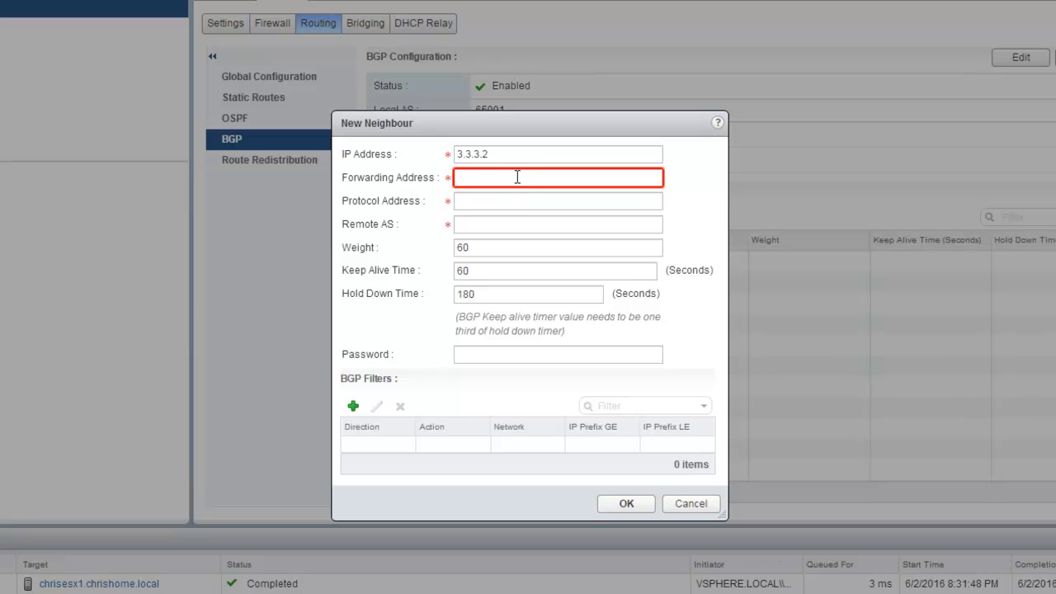
text(3.3.3.1)
click(509, 200)
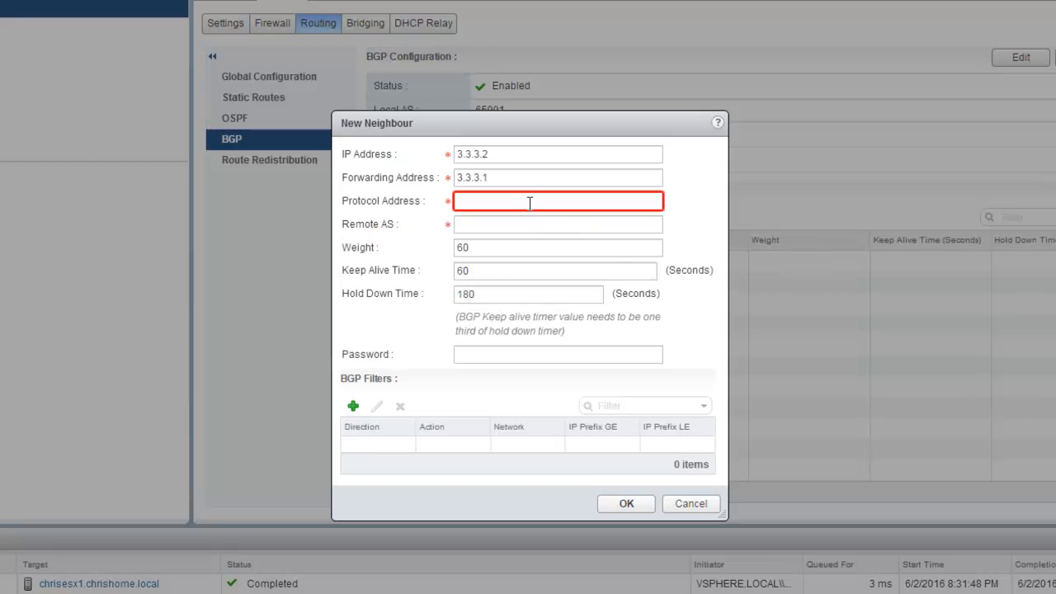
text(3.3.3.100)
Step: Give neighbour 3.3.3.2 remote AS 65001, keep-alive 1 and hold-down 3, and save it
click(527, 226)
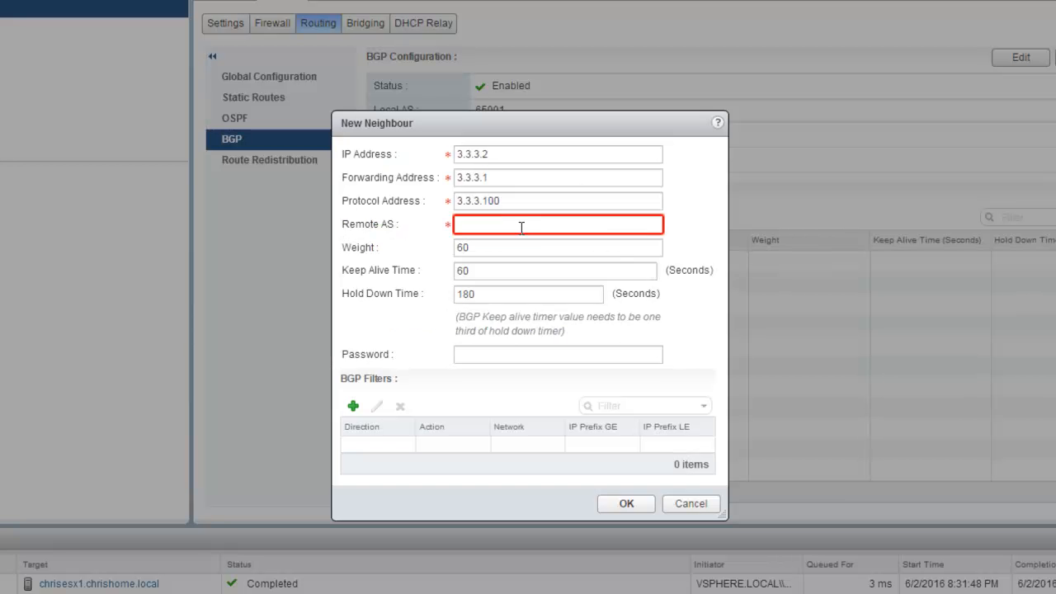
click(519, 225)
text(65001)
drag(515, 271, 457, 272)
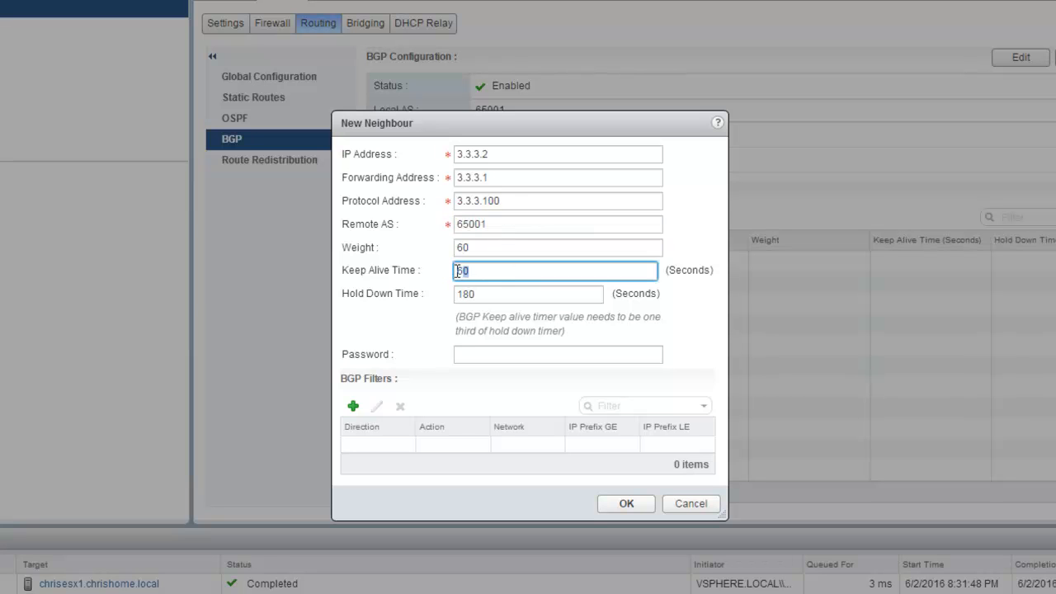
click(493, 296)
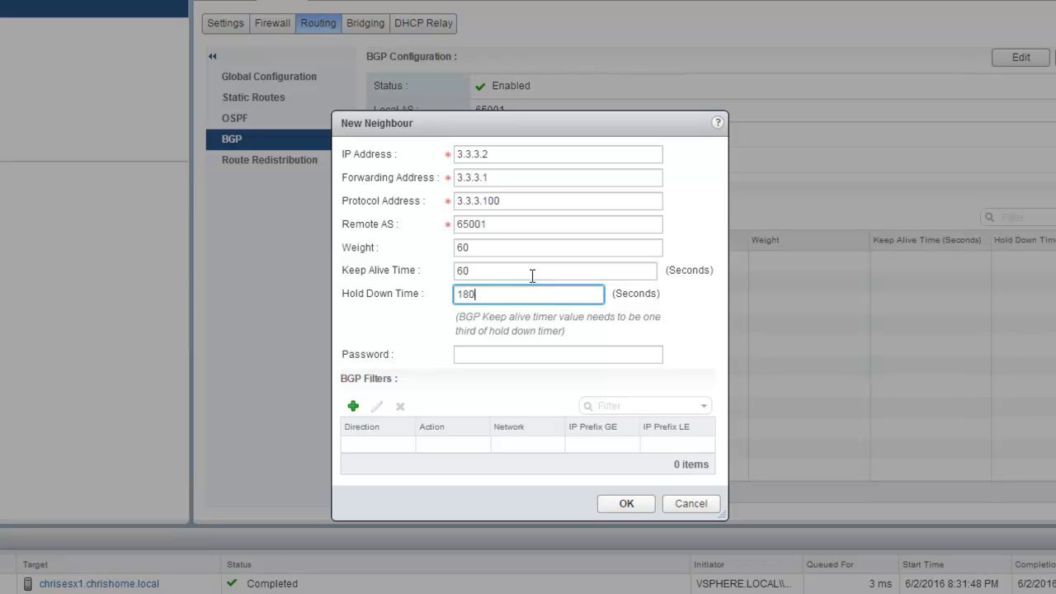
drag(532, 275, 341, 271)
text(1)
drag(508, 295, 405, 297)
text(3)
click(626, 505)
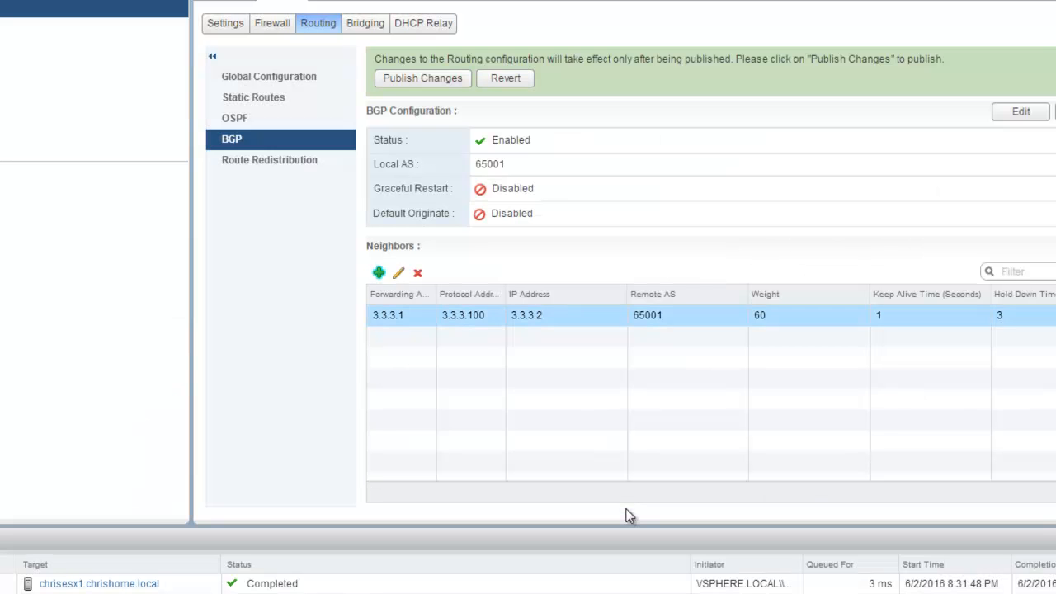
Step: Publish neighbour 3.3.3.2 and widen the Forwarding and Protocol Address columns to read them
click(419, 81)
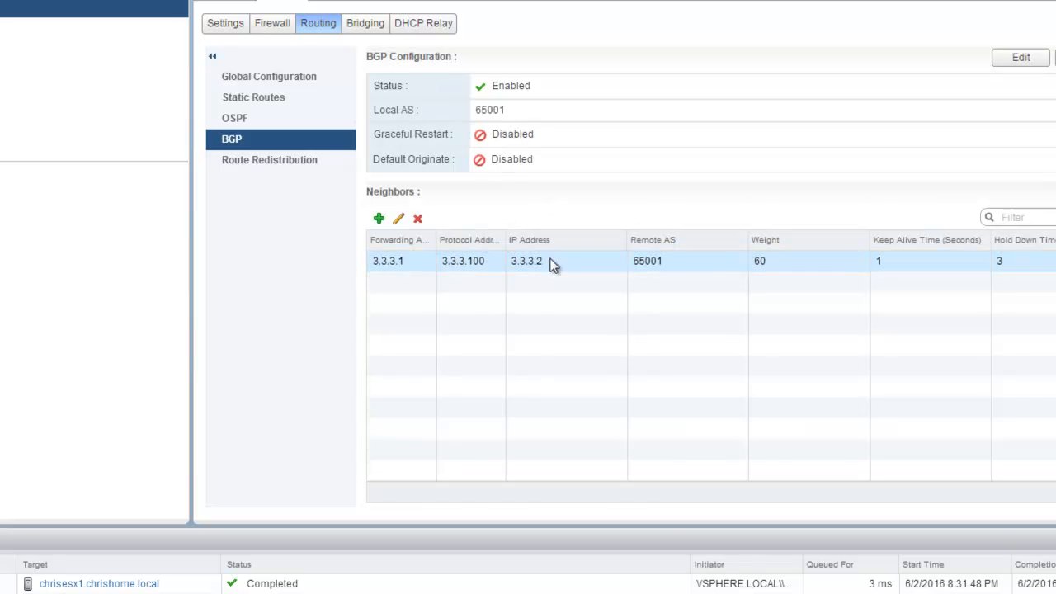
drag(506, 239, 540, 237)
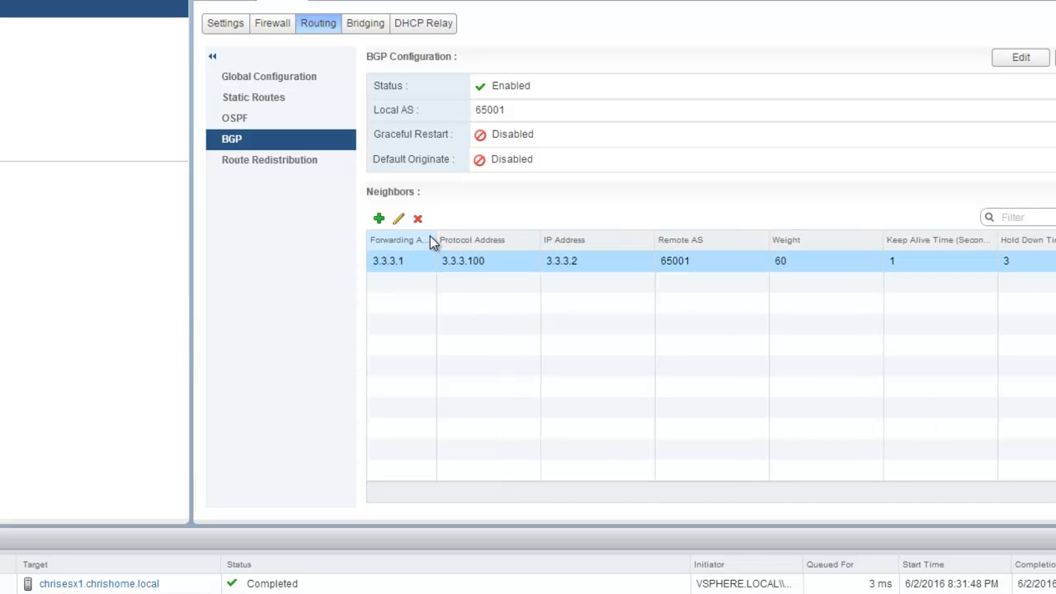
drag(436, 238, 466, 238)
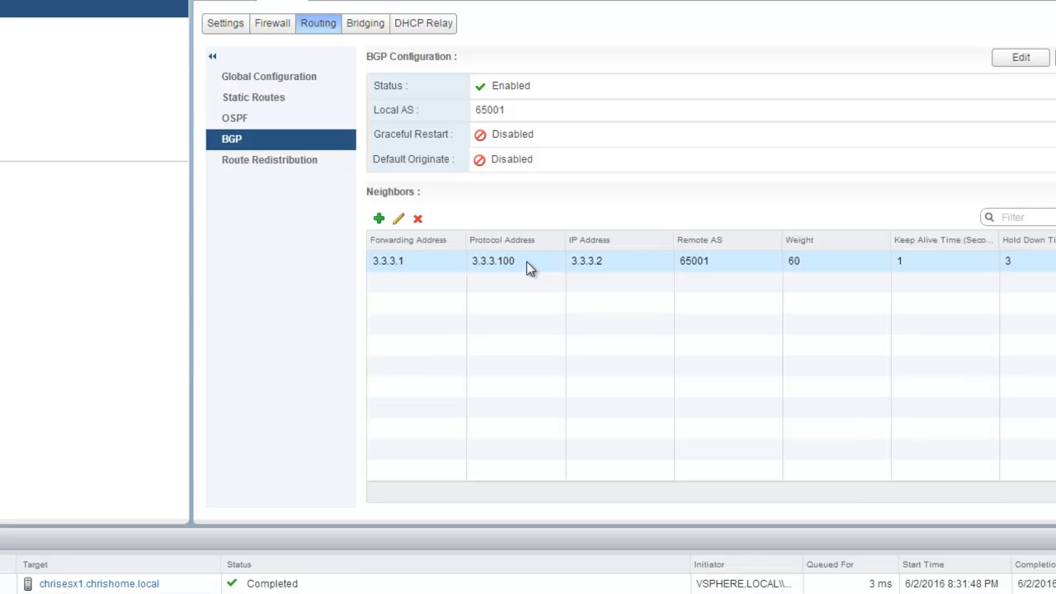
click(624, 271)
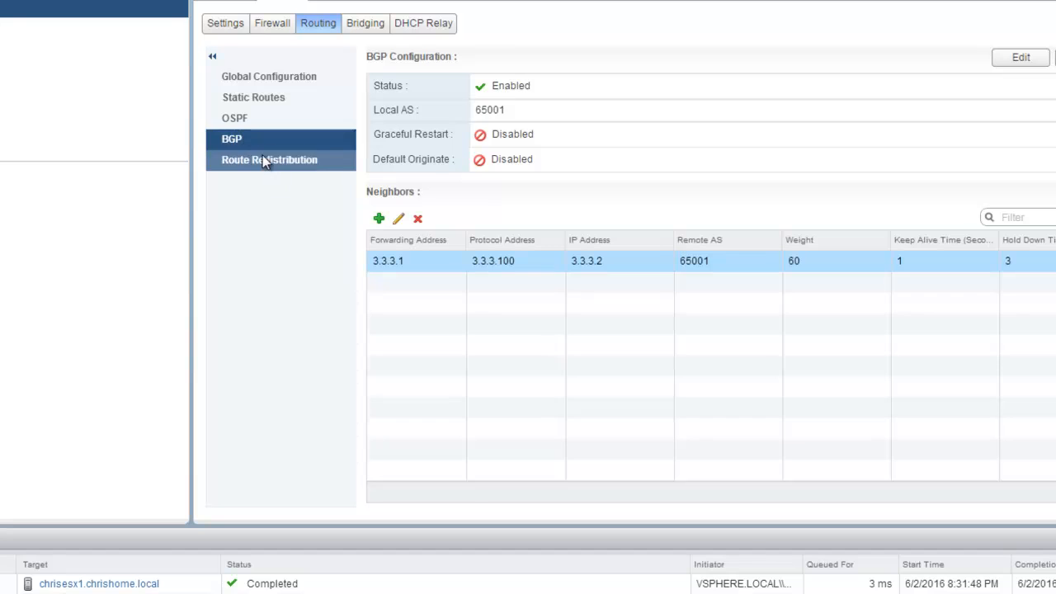
Step: Switch route redistribution from OSPF to BGP only and publish the change
click(264, 160)
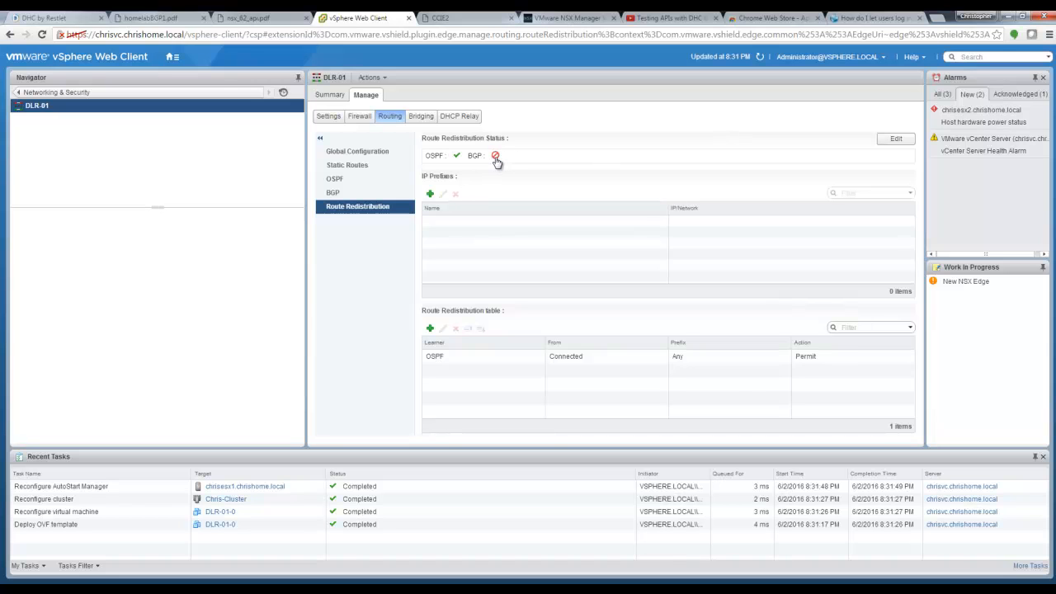
click(897, 139)
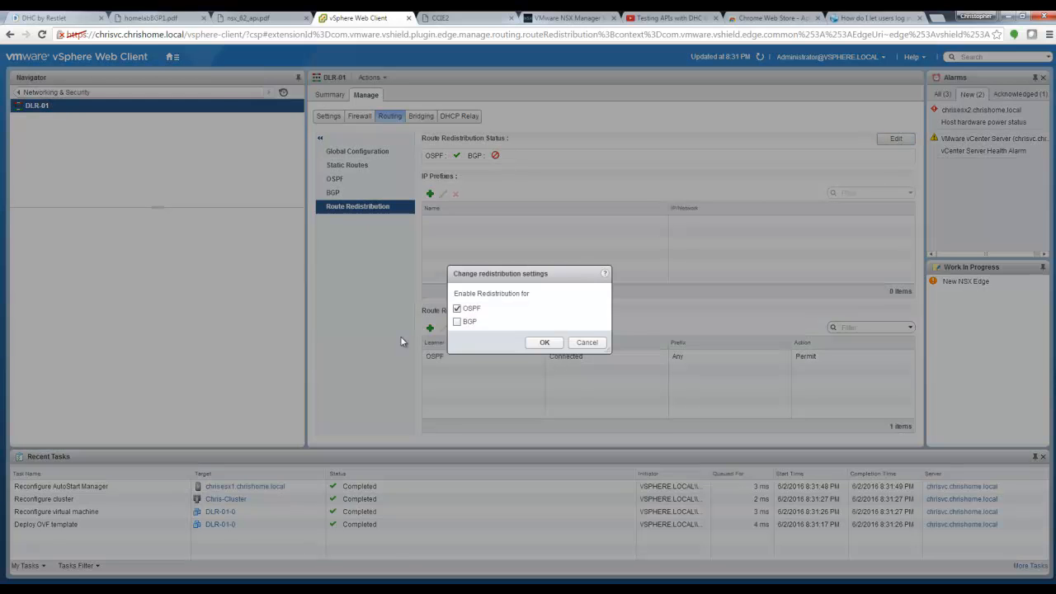
click(457, 308)
click(458, 322)
click(544, 343)
click(461, 157)
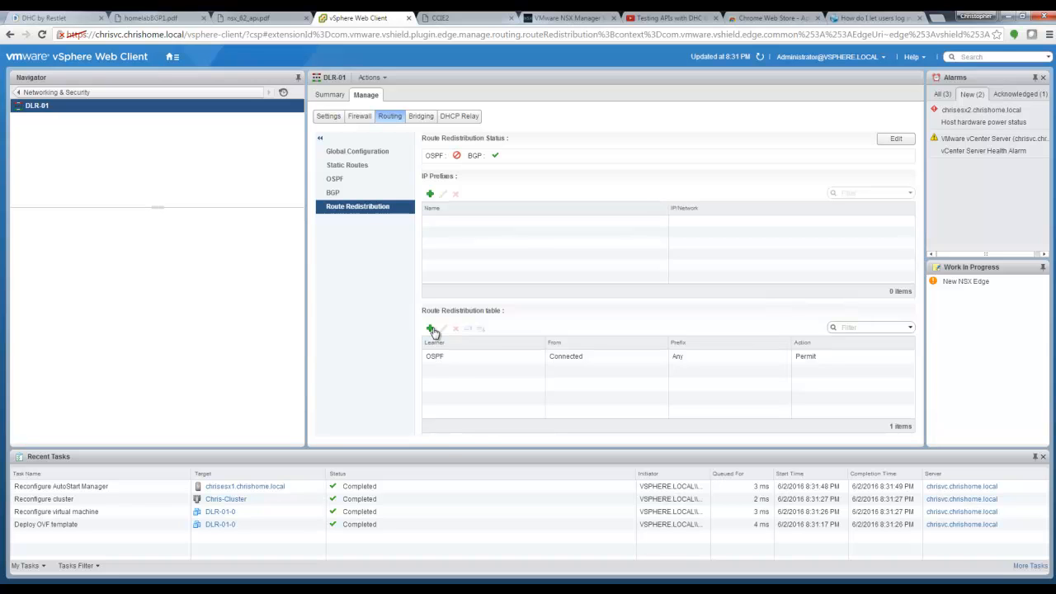
Step: Add a redistribution criterion permitting Connected routes into BGP and publish it
click(430, 328)
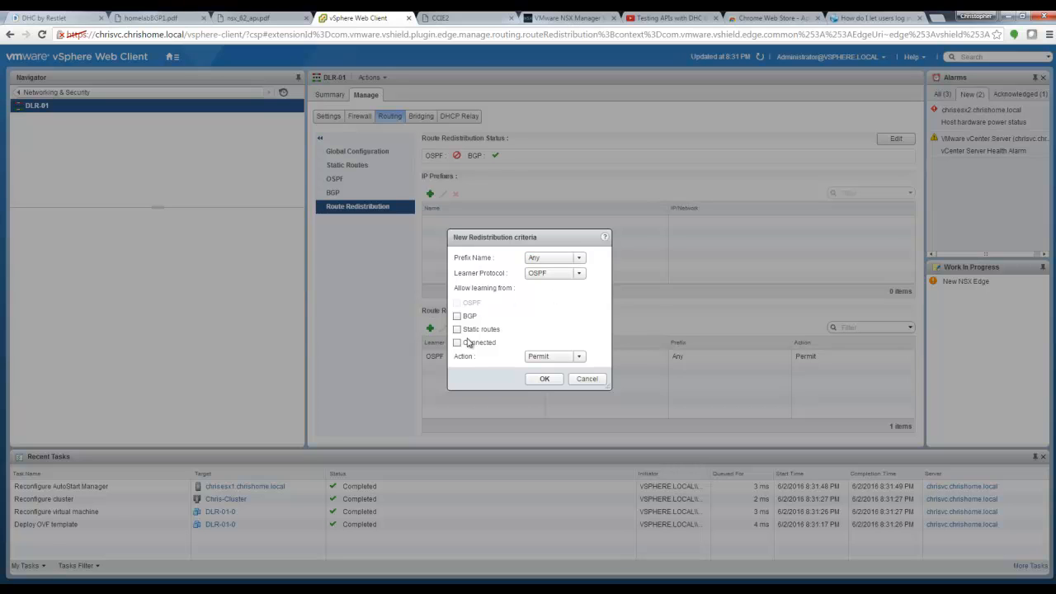
click(458, 344)
click(582, 277)
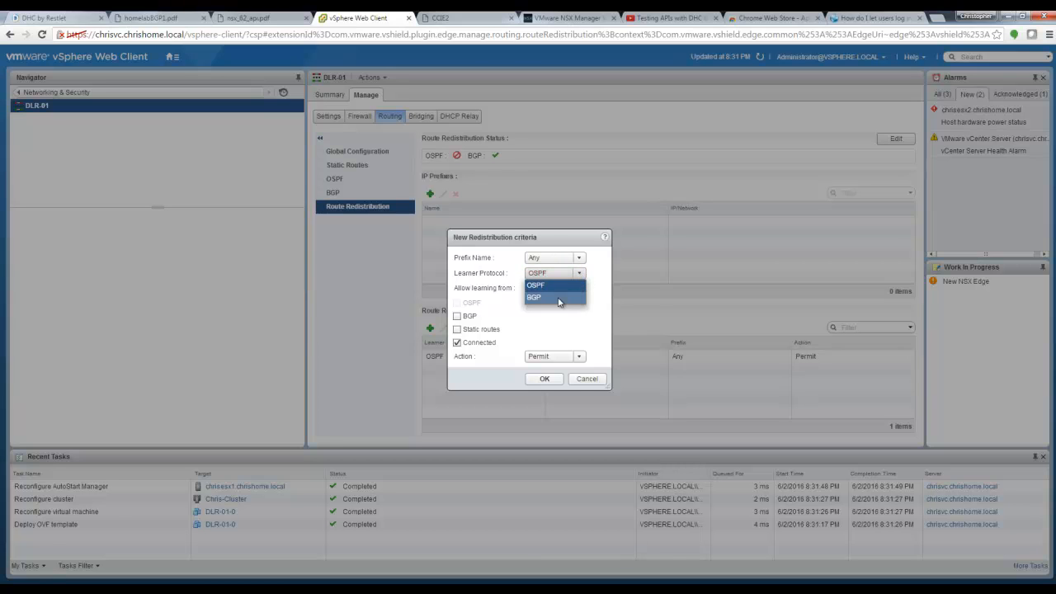
click(558, 300)
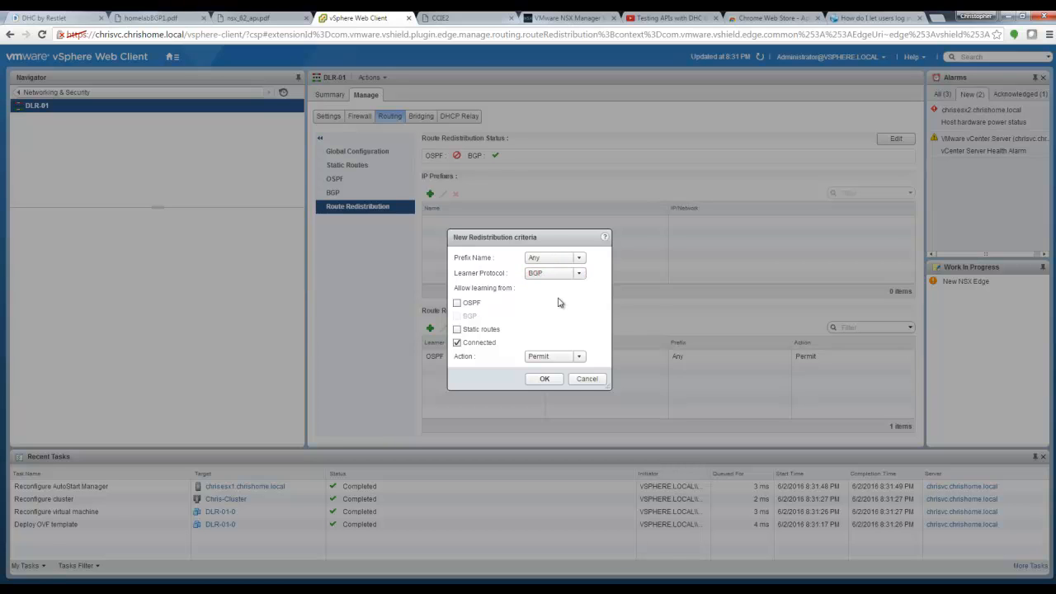
click(546, 379)
click(457, 153)
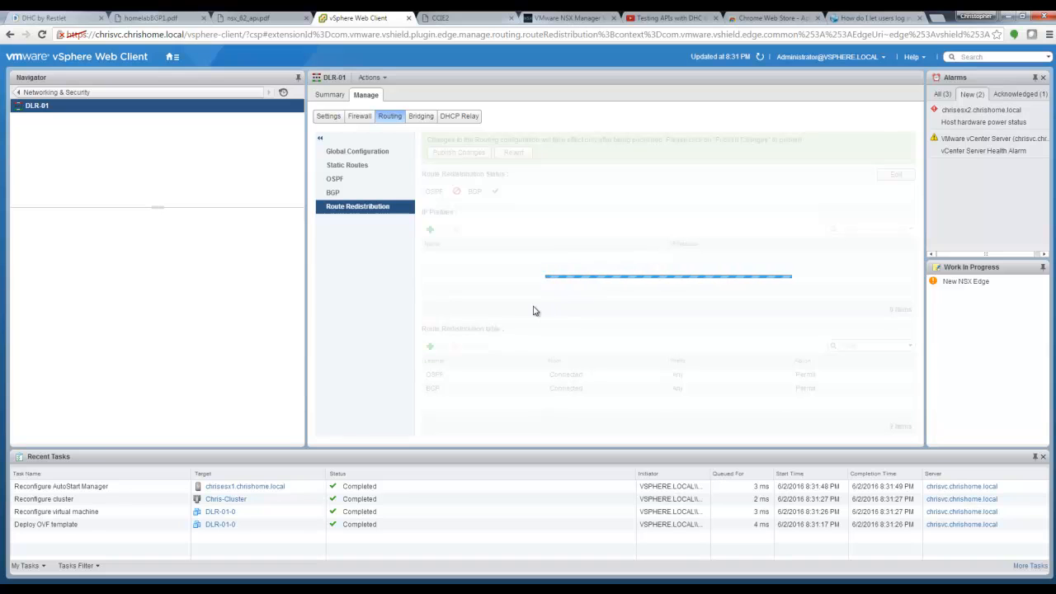
Step: Delete the OSPF redistribution criterion, publish, and bring up the homelabBGP1.pdf diagram
click(466, 360)
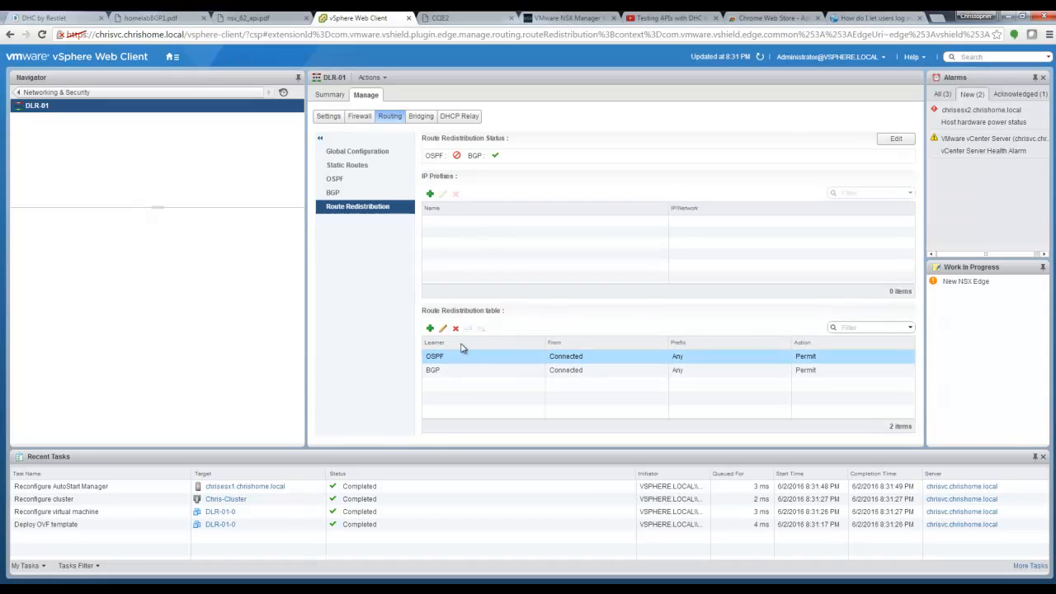
click(455, 328)
click(506, 334)
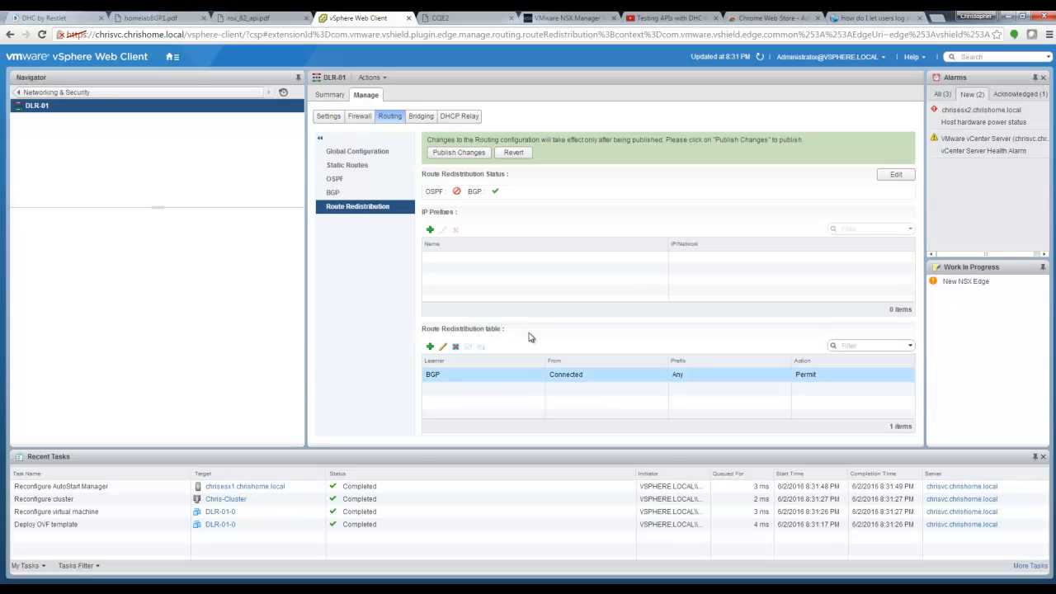
click(478, 153)
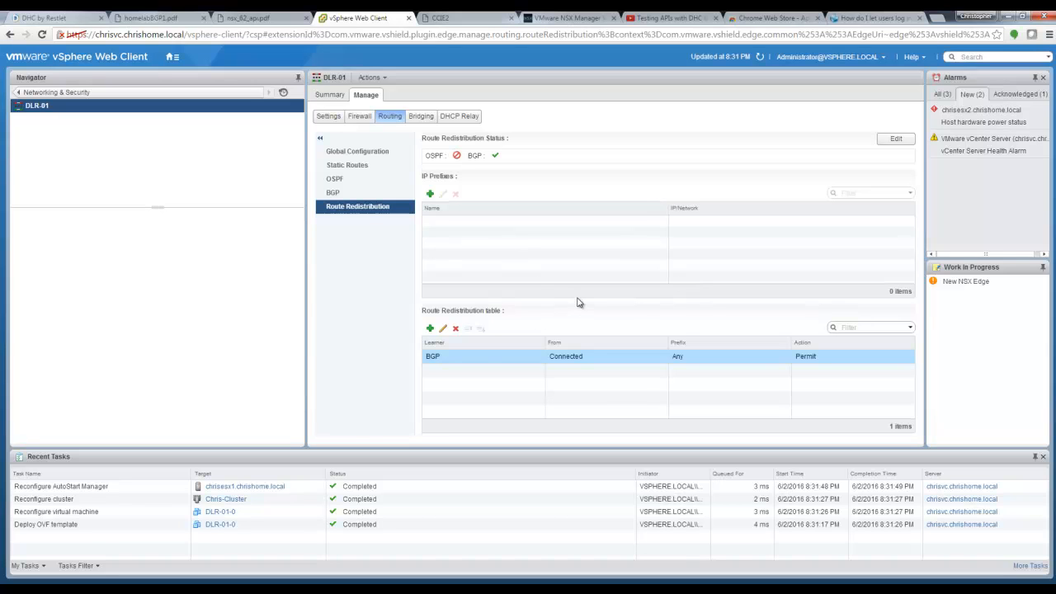
click(169, 18)
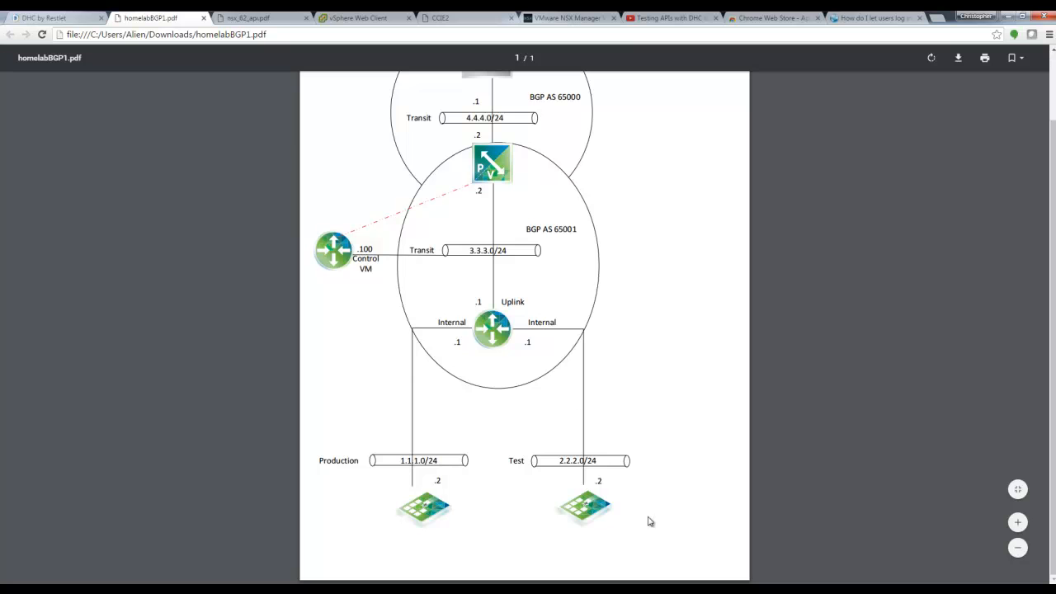
Step: Look through the homelabBGP1.pdf network diagram, then go back to DLR-01's routing page
scroll(1013, 419, up, 1)
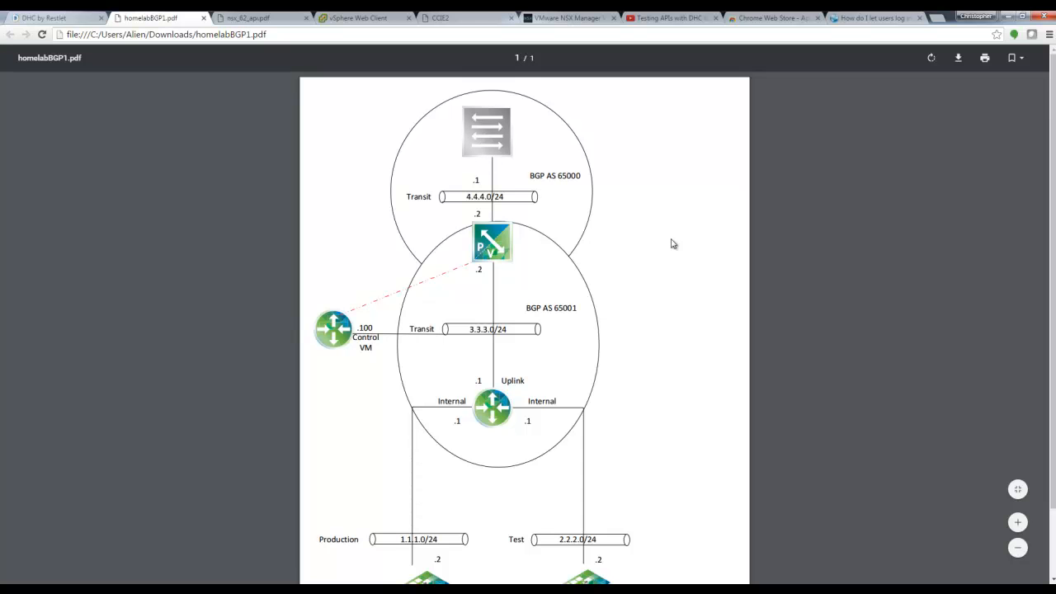
scroll(1054, 359, down, 1)
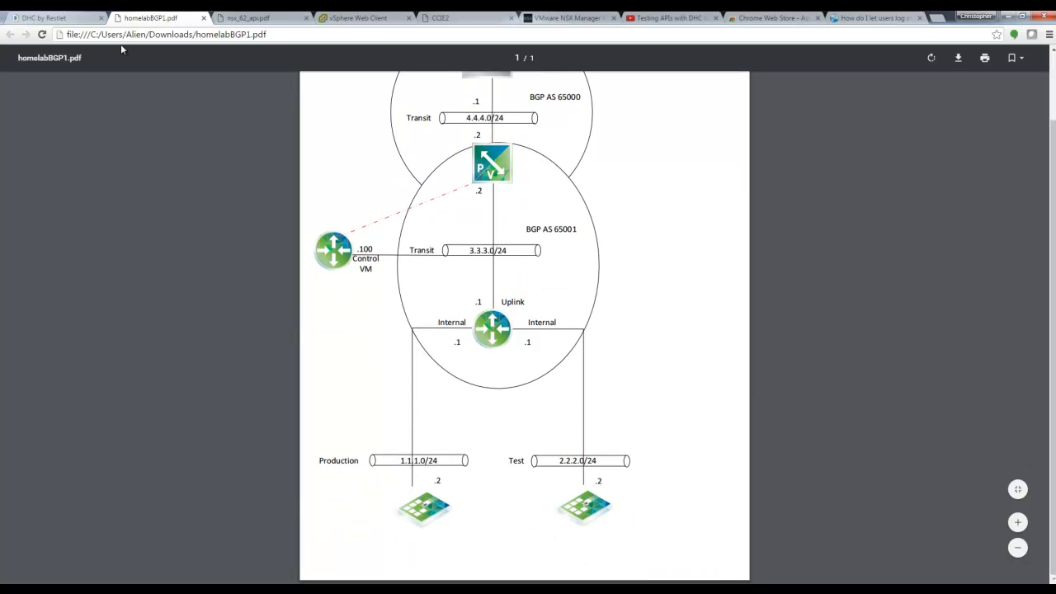
click(352, 20)
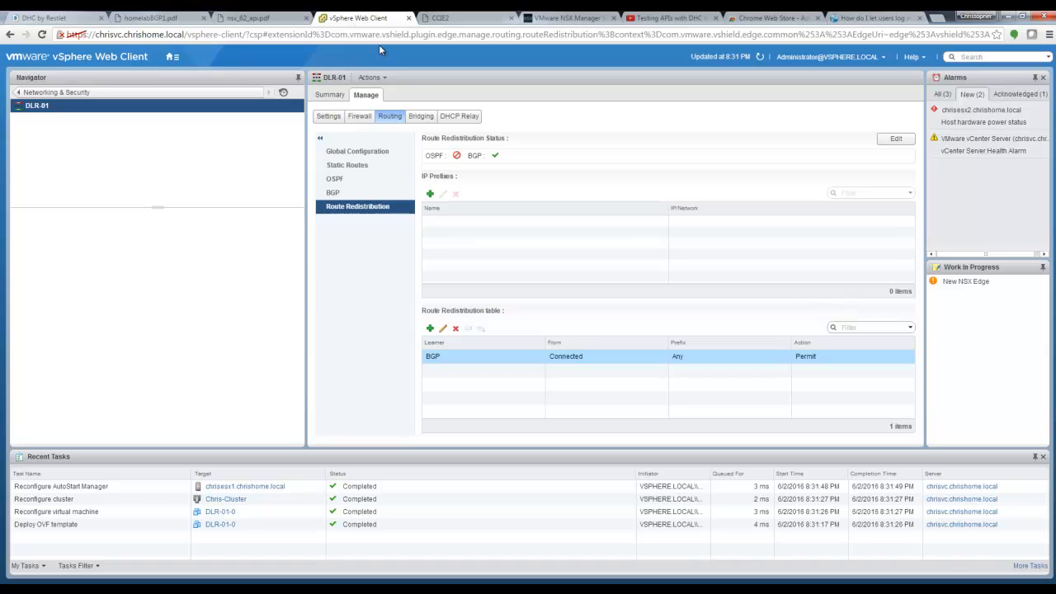
Step: Ping 2.2.2.1 three times from the CCIE2 console with 100 percent success, then return to vSphere
click(462, 24)
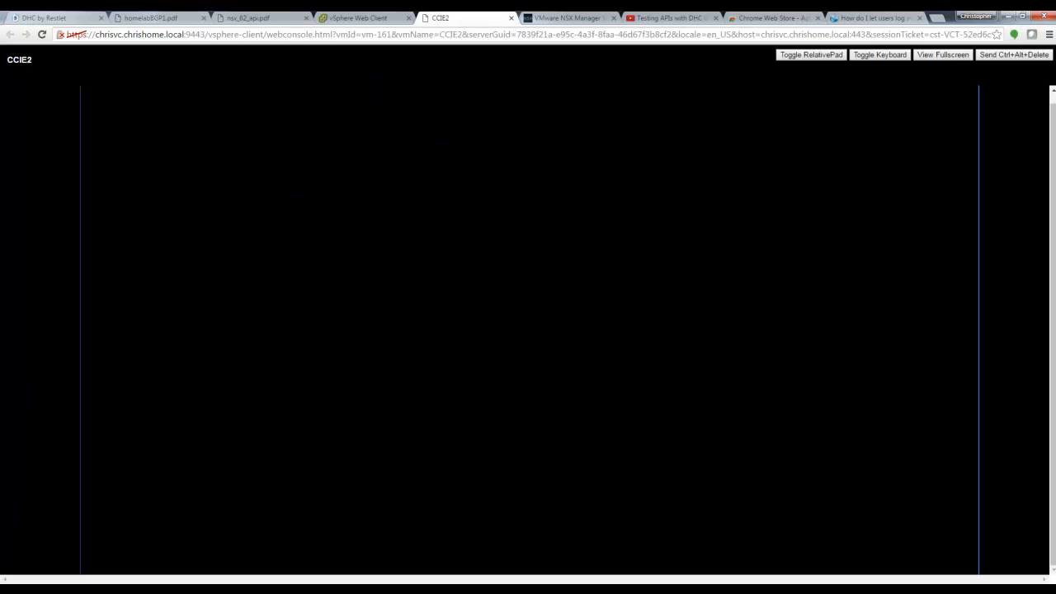
key(Return)
key(Return)
key(Return)
key(Return)
key(Return)
key(Return)
key(Return)
key(Return)
key(Return)
key(Return)
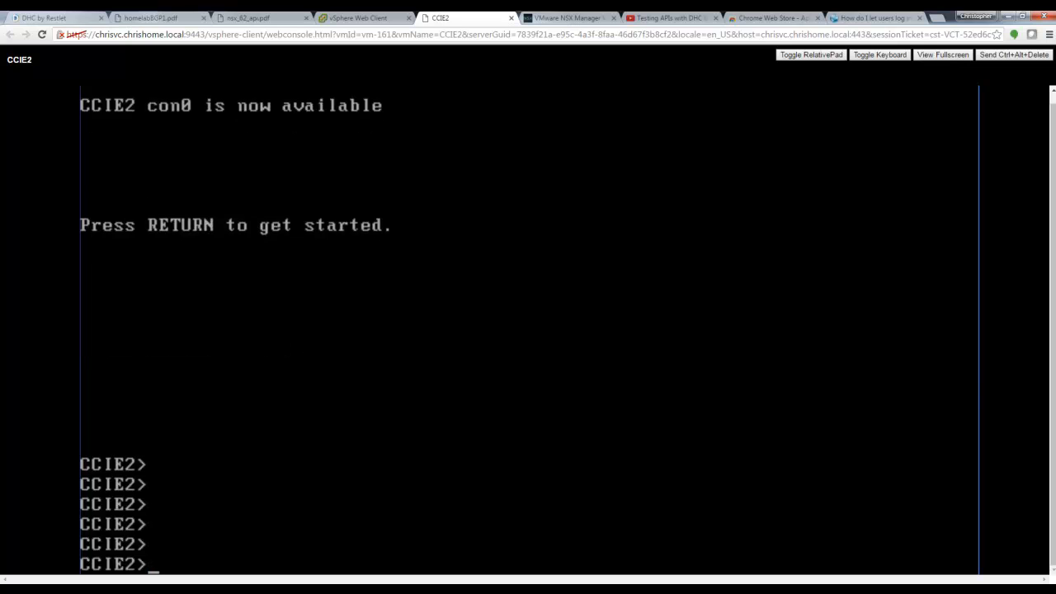
text(p)
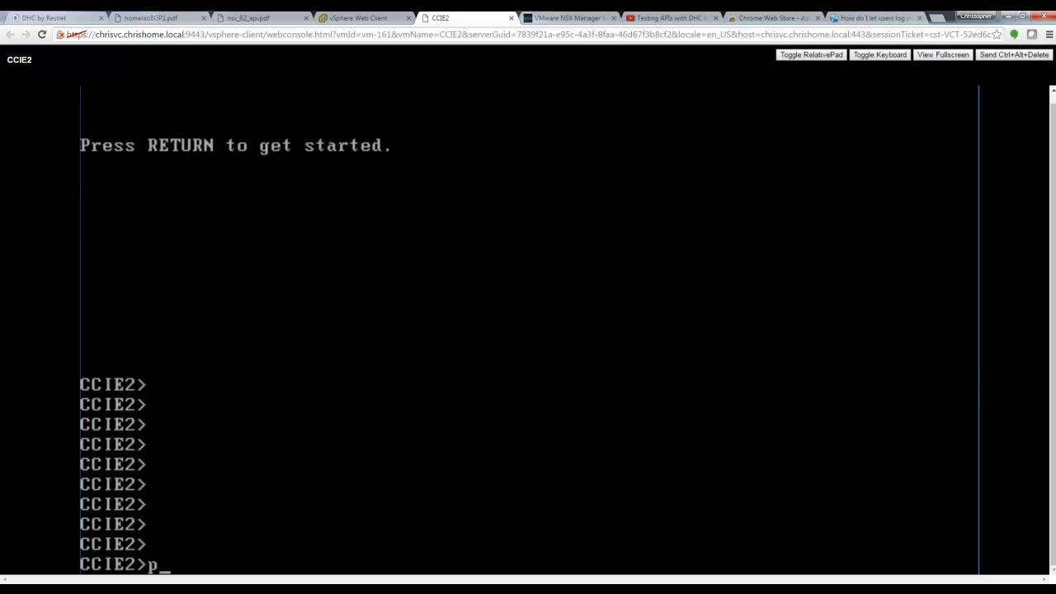
text(ing 2.2.2.1)
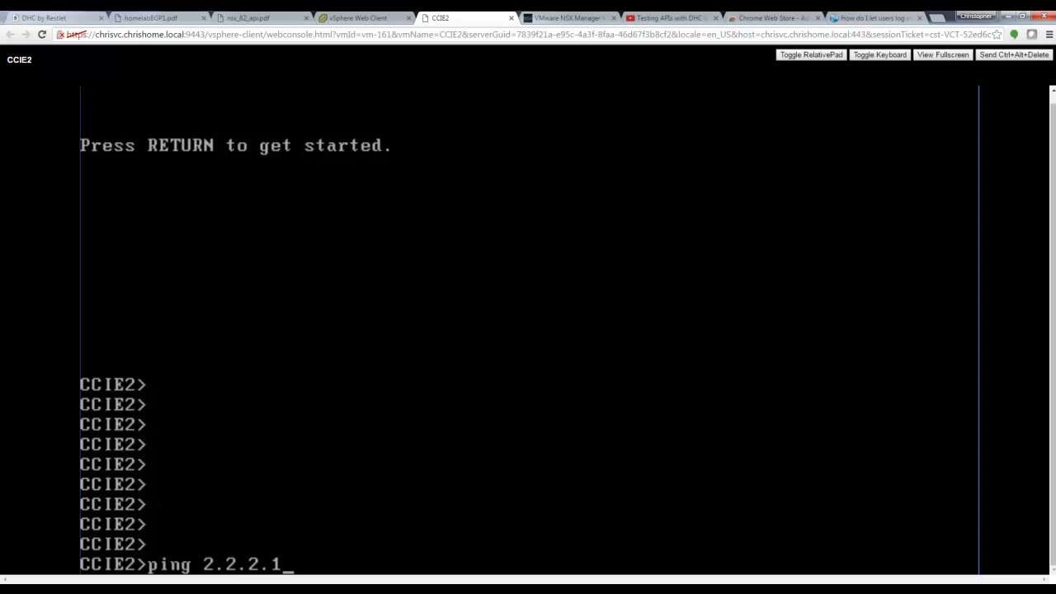
key(Return)
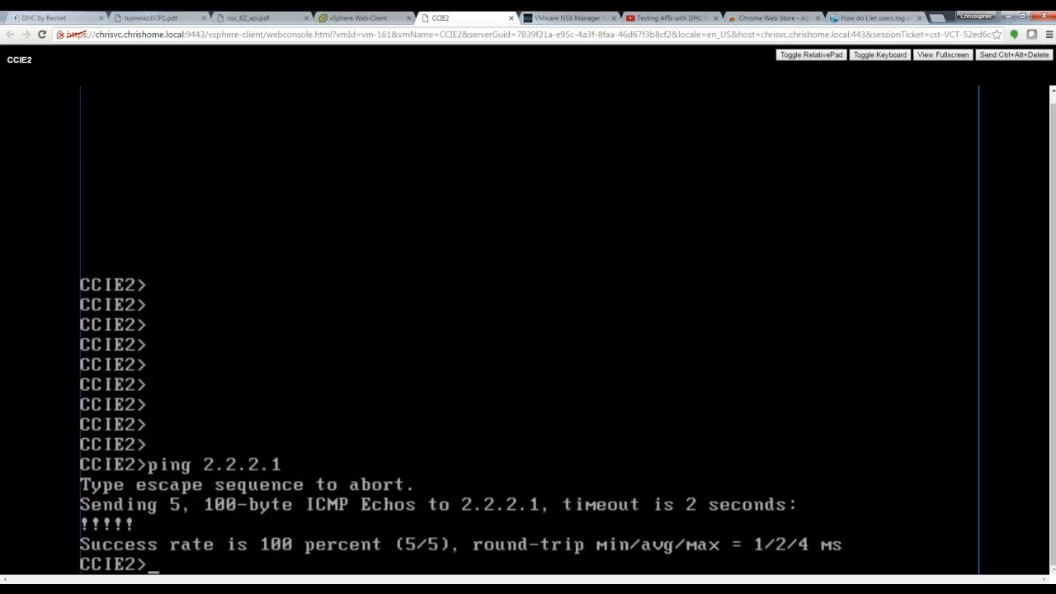
key(Up)
key(Return)
key(Up)
key(Return)
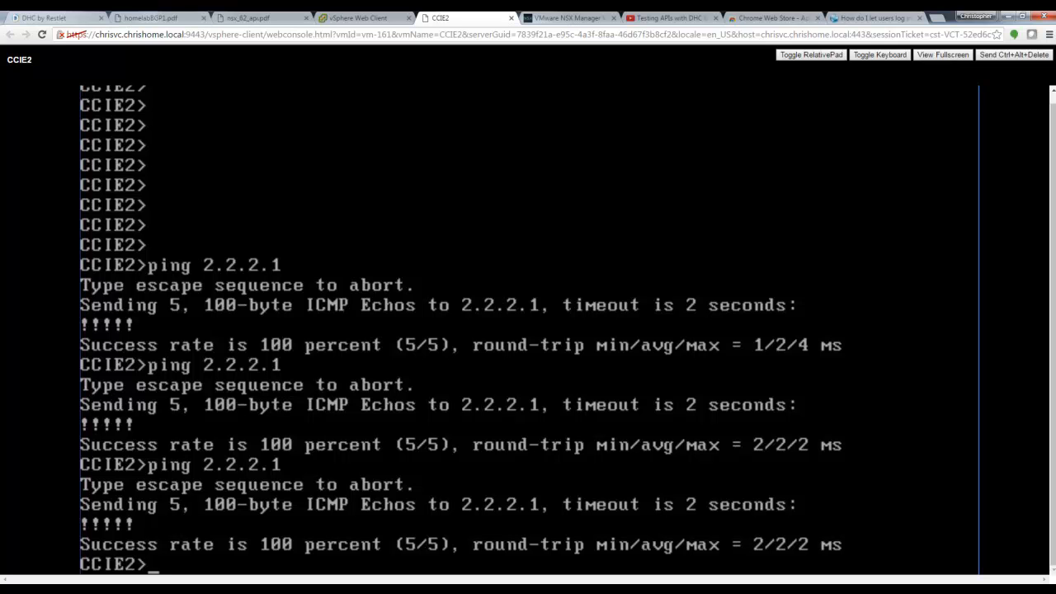
click(358, 18)
click(173, 56)
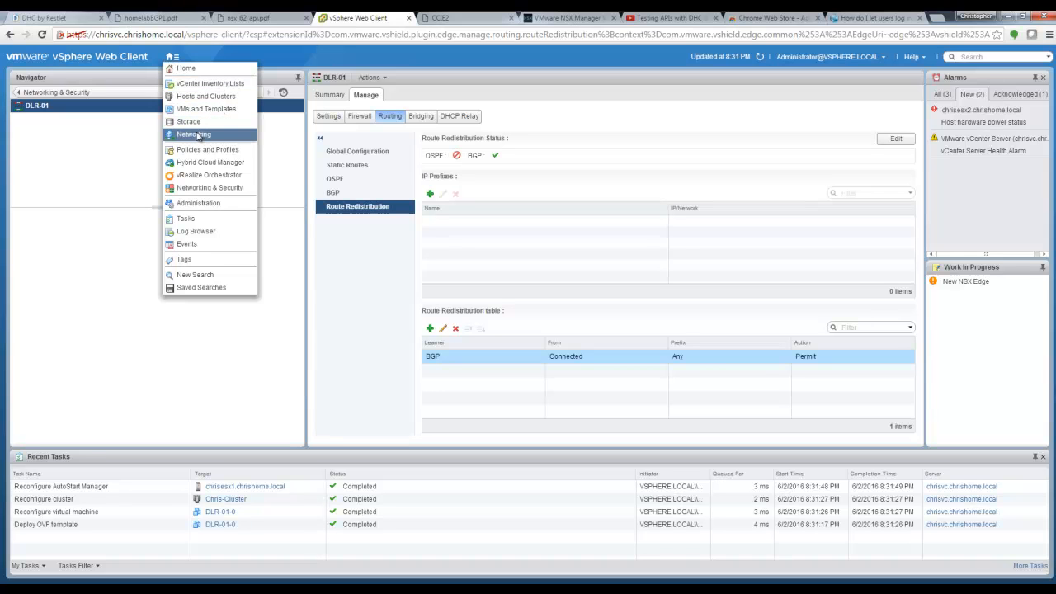
Step: Check the CCIE2 VM summary in Hosts and Clusters, then return to the NSX Edges list
click(199, 96)
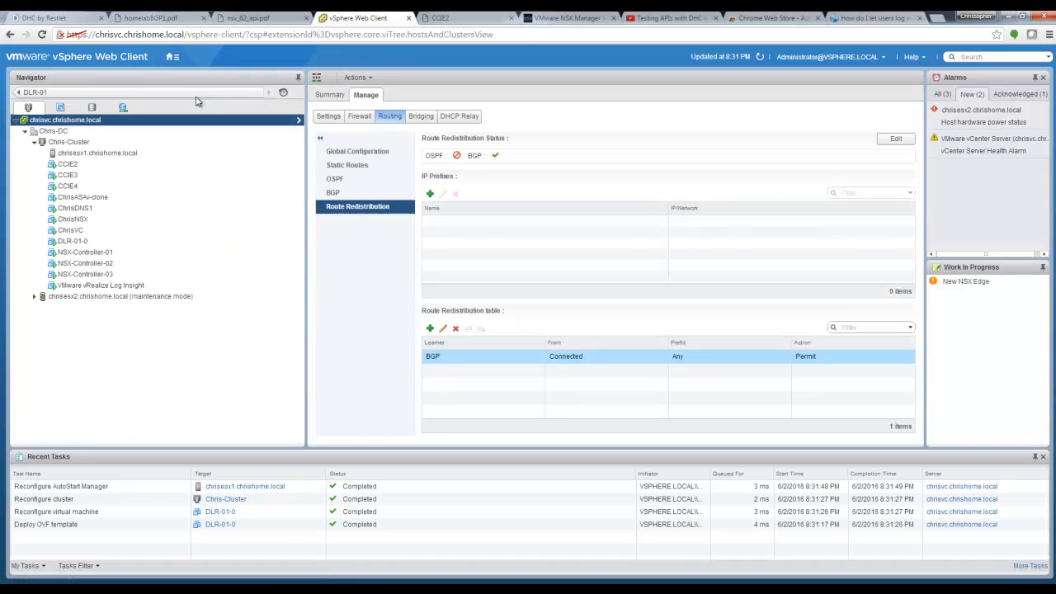
click(67, 164)
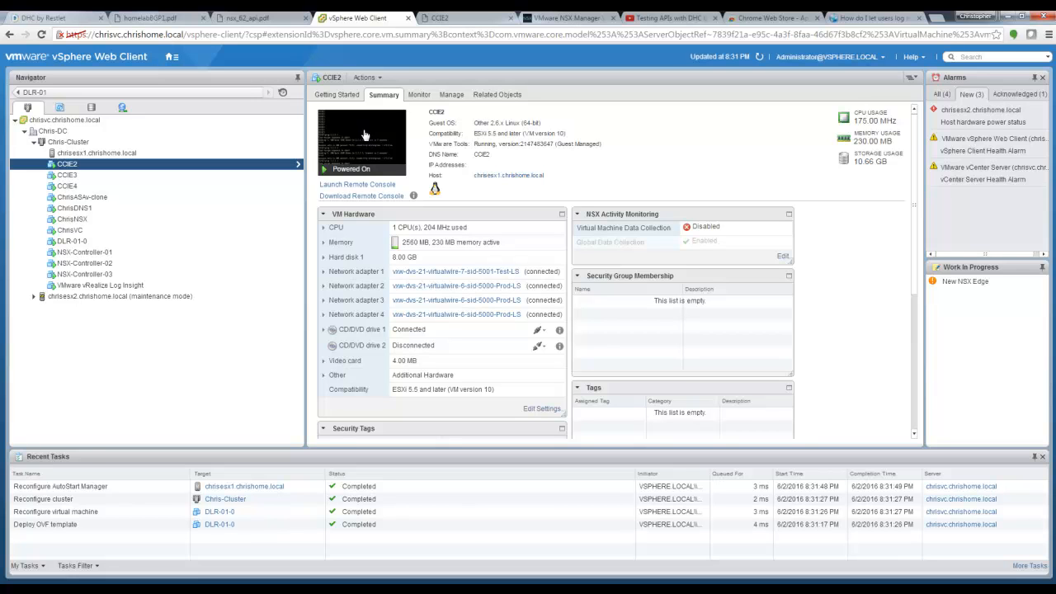
click(177, 91)
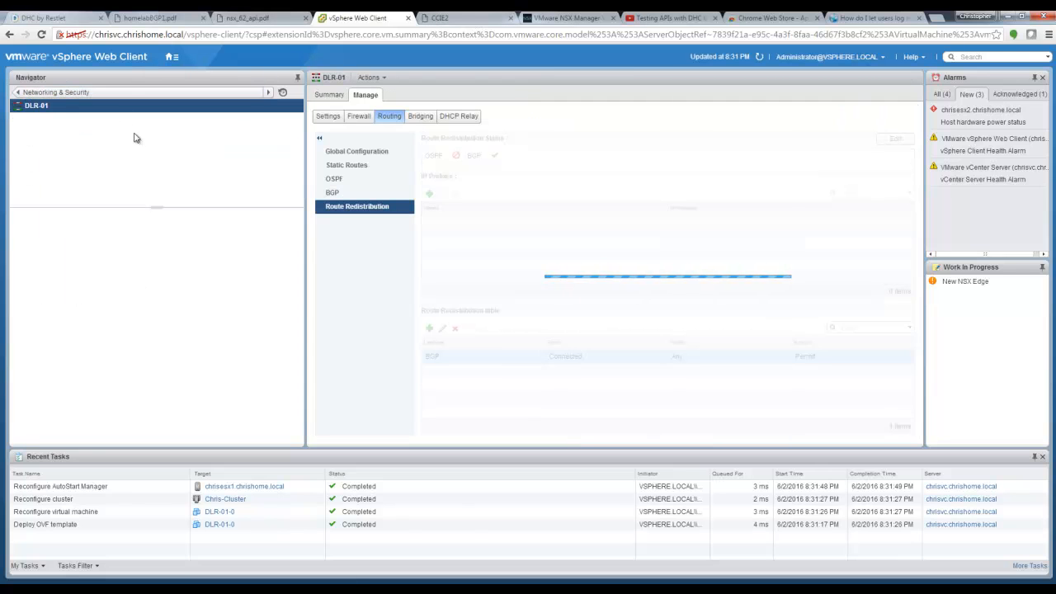
click(20, 93)
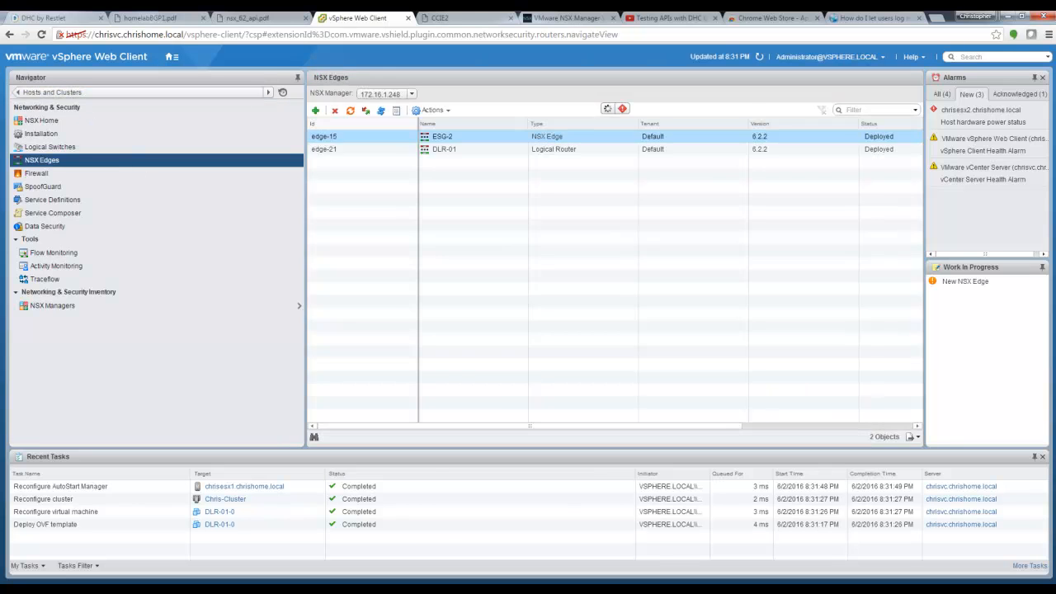
click(172, 56)
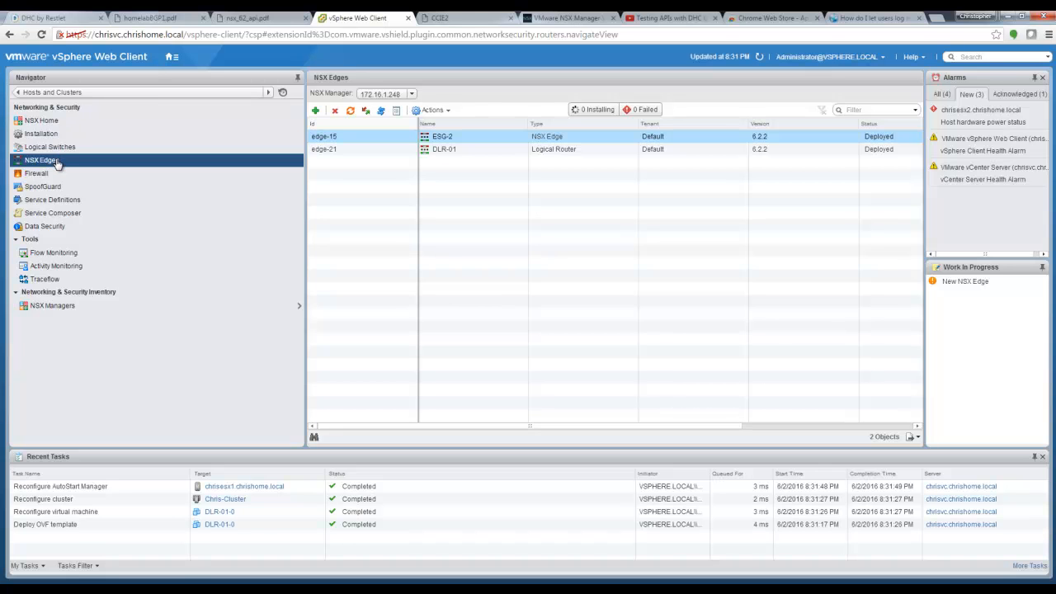
Step: Start a new NSX Edge named ESG-01, reusing ESG-01 as its hostname
click(316, 110)
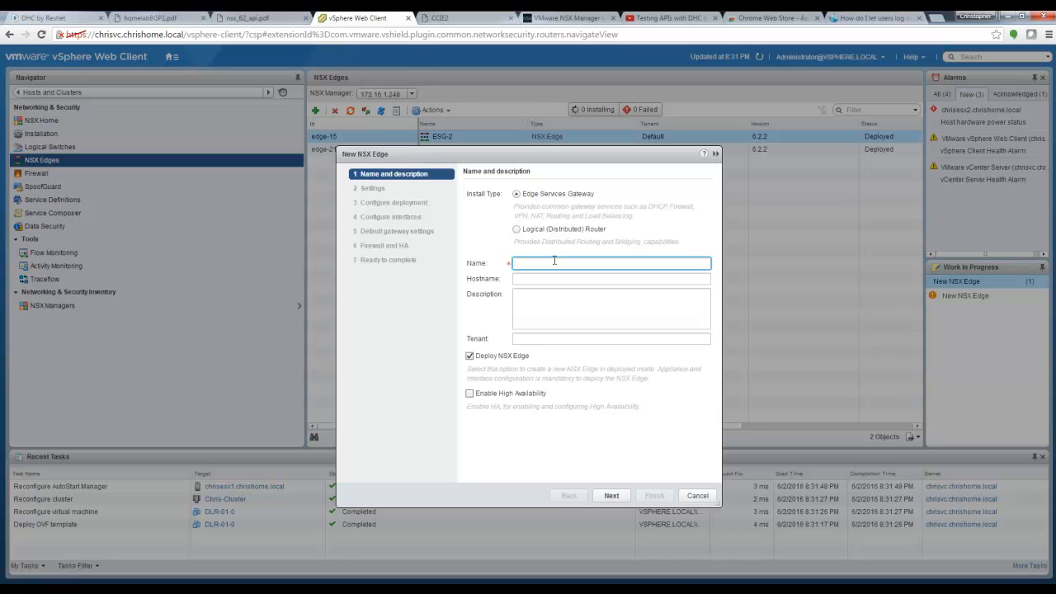
text(ESG-01)
drag(557, 268, 417, 254)
key(ctrl+c)
click(535, 282)
key(ctrl+v)
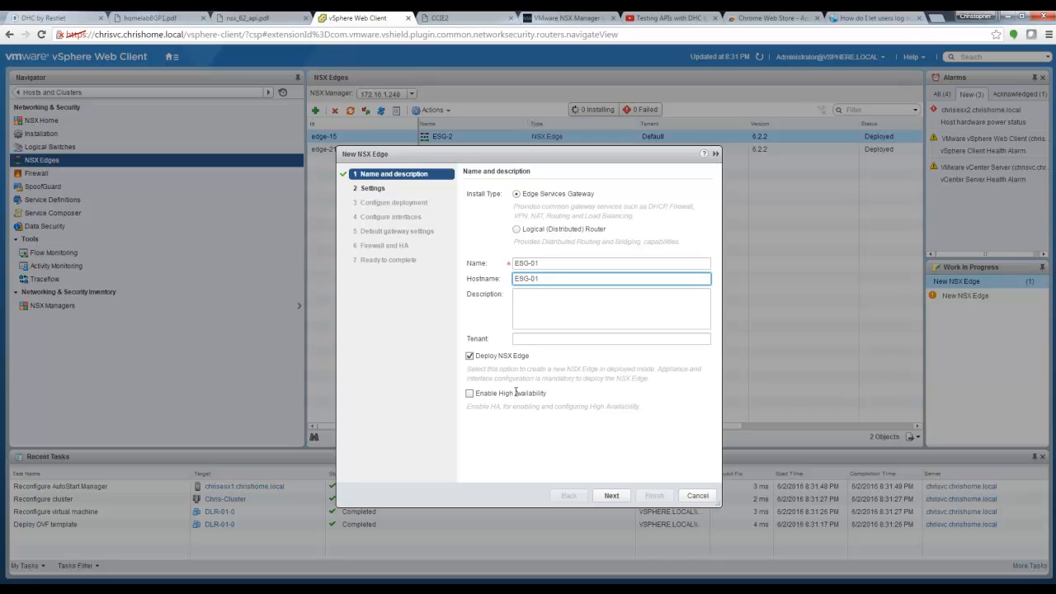
Step: Enter and confirm the admin password and enable SSH access on the edge
click(611, 495)
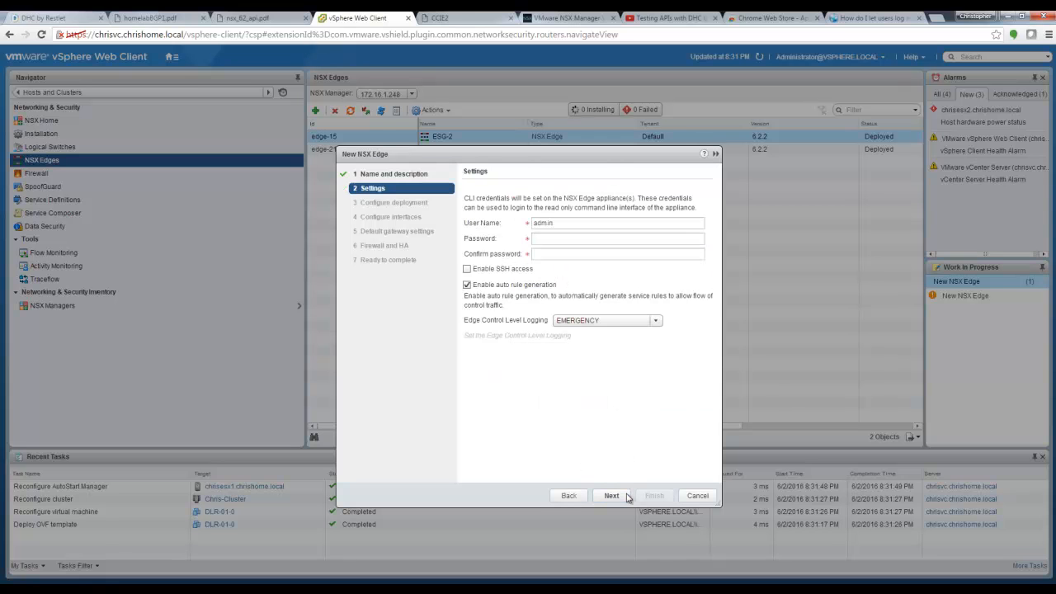
click(576, 239)
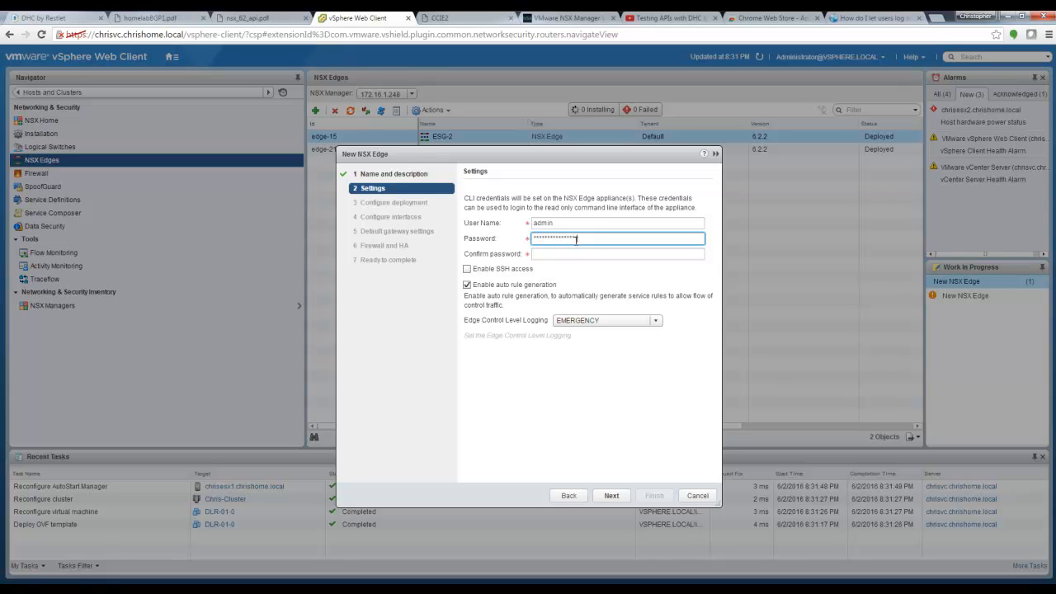
click(584, 255)
text(*)
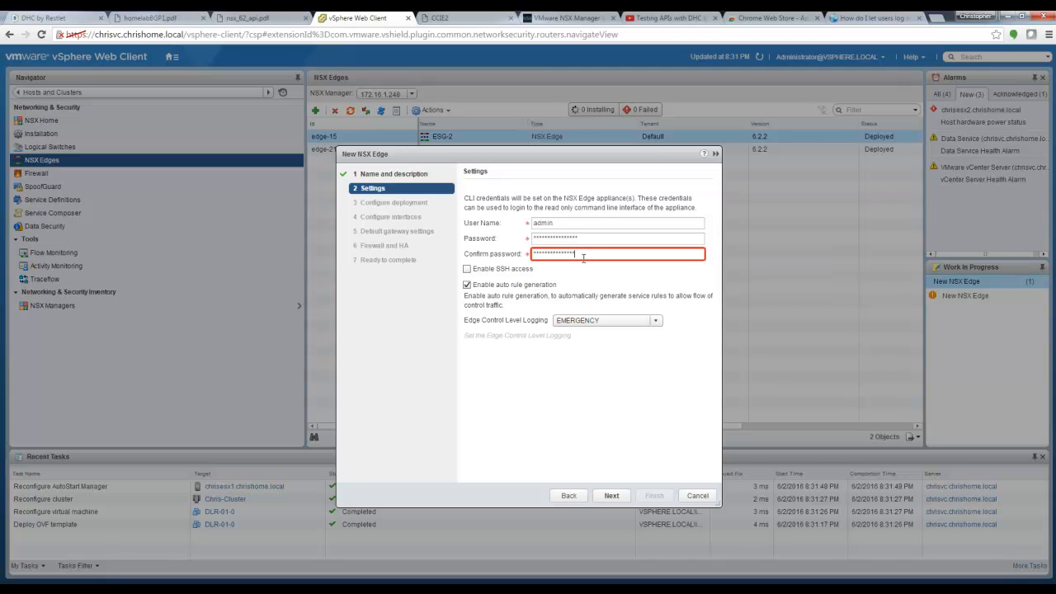
click(467, 269)
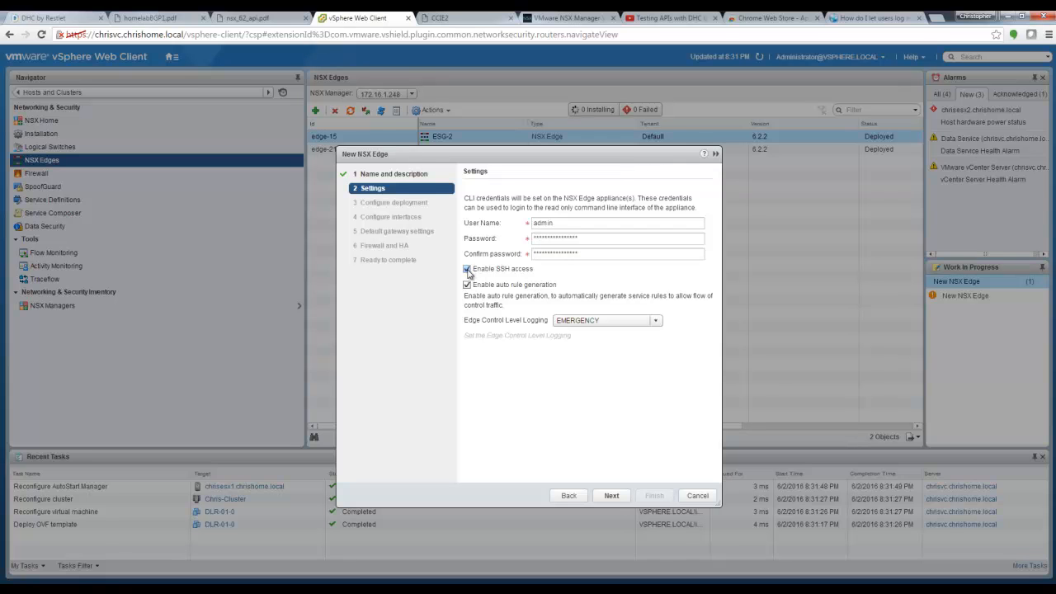
Step: Place the appliance on Chris-Cluster, datastore1, host chrisesx1.chrishome.local, in the Discovered virtual machine folder
click(611, 496)
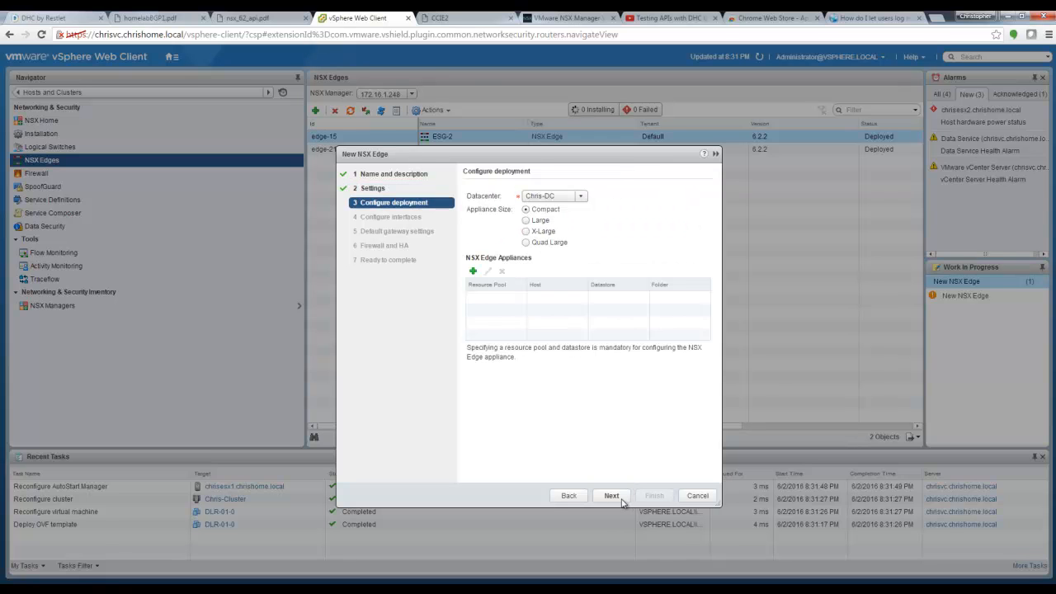
click(472, 273)
click(556, 289)
click(551, 301)
click(555, 316)
click(556, 318)
click(556, 331)
click(558, 334)
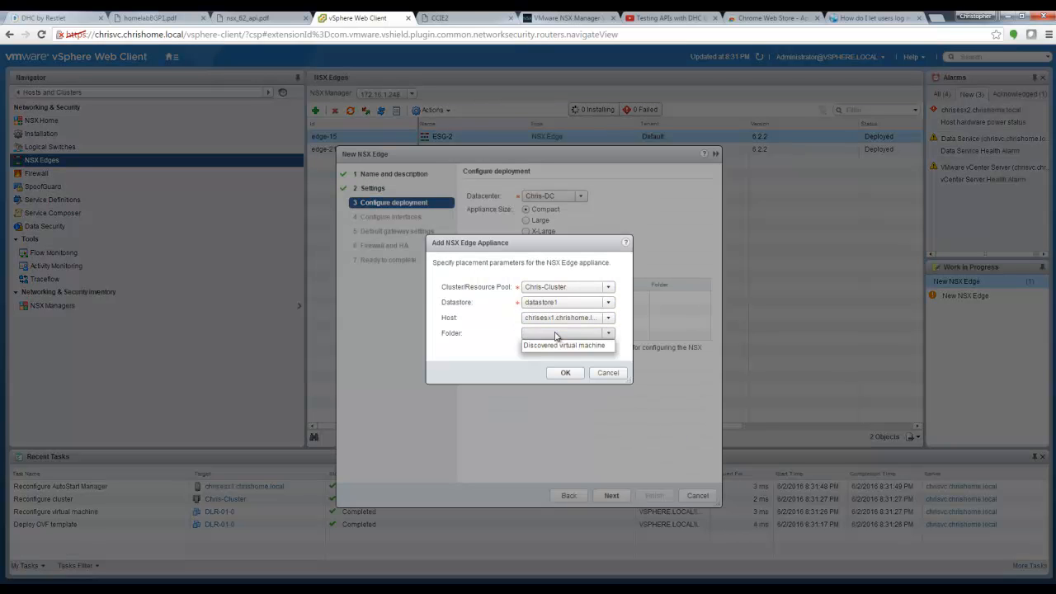
click(560, 348)
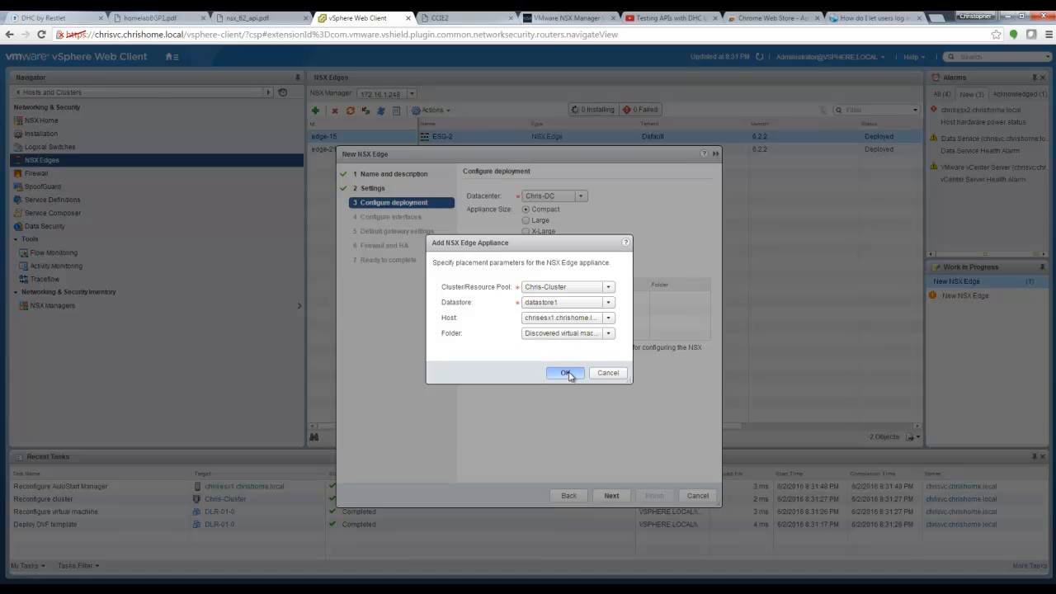
click(565, 373)
click(612, 496)
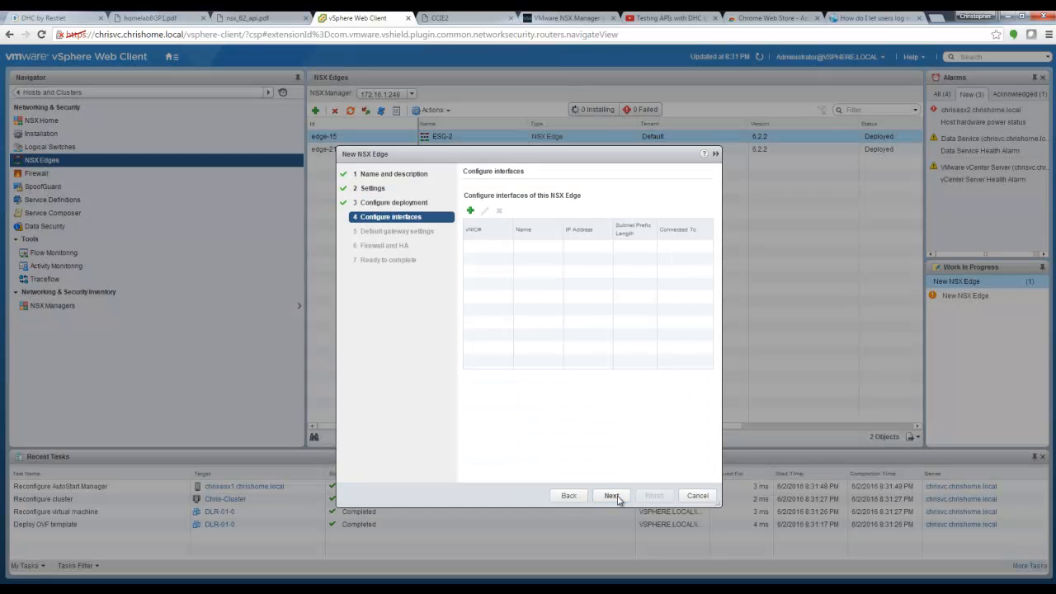
Step: Add an internal interface named Transit connected to the Transit - 5002 logical switch
click(469, 213)
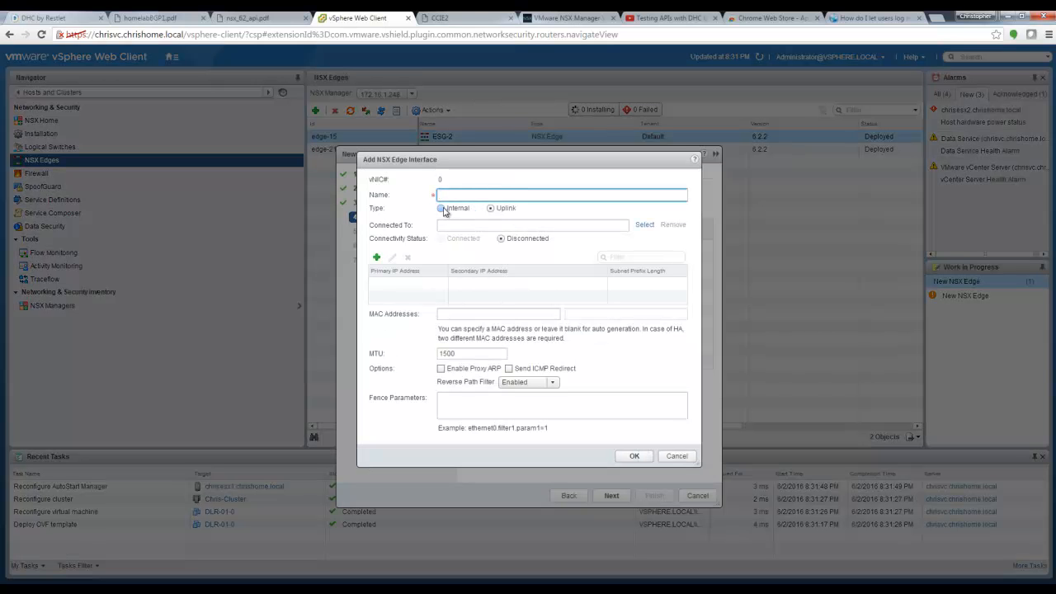
click(444, 210)
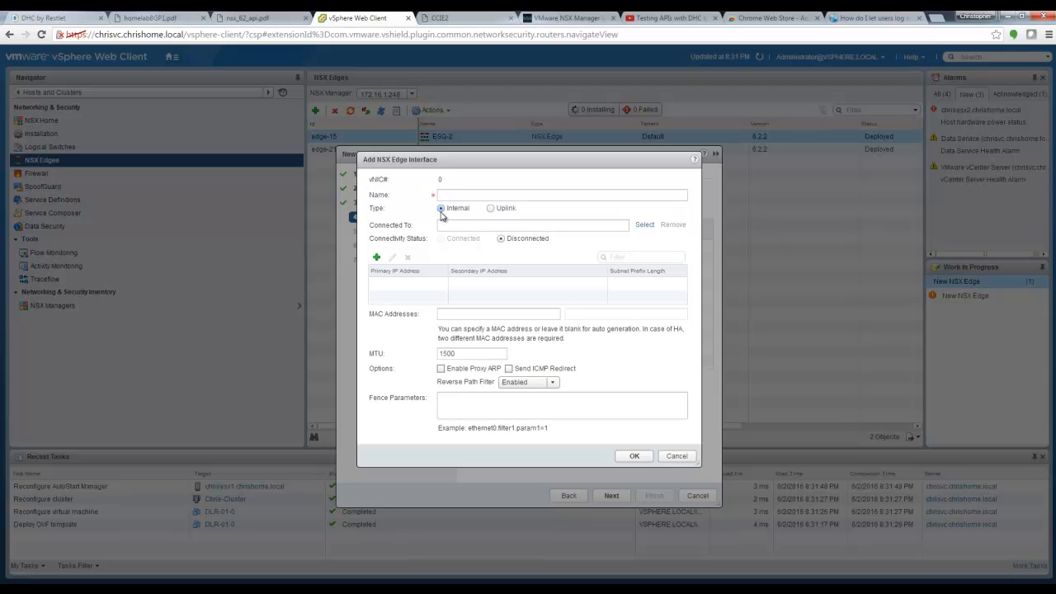
click(447, 196)
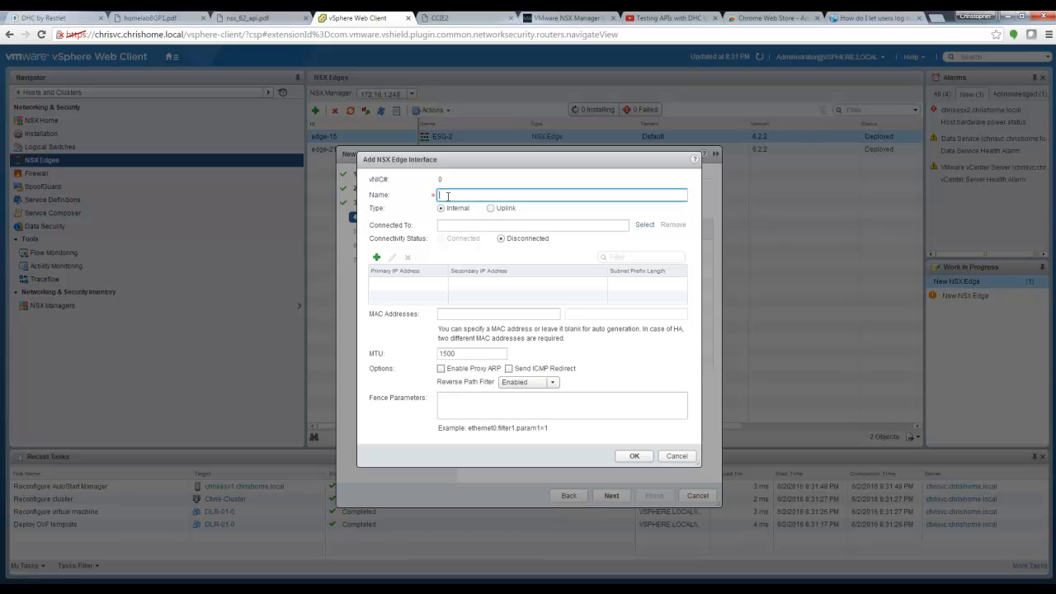
text(Transit)
click(643, 225)
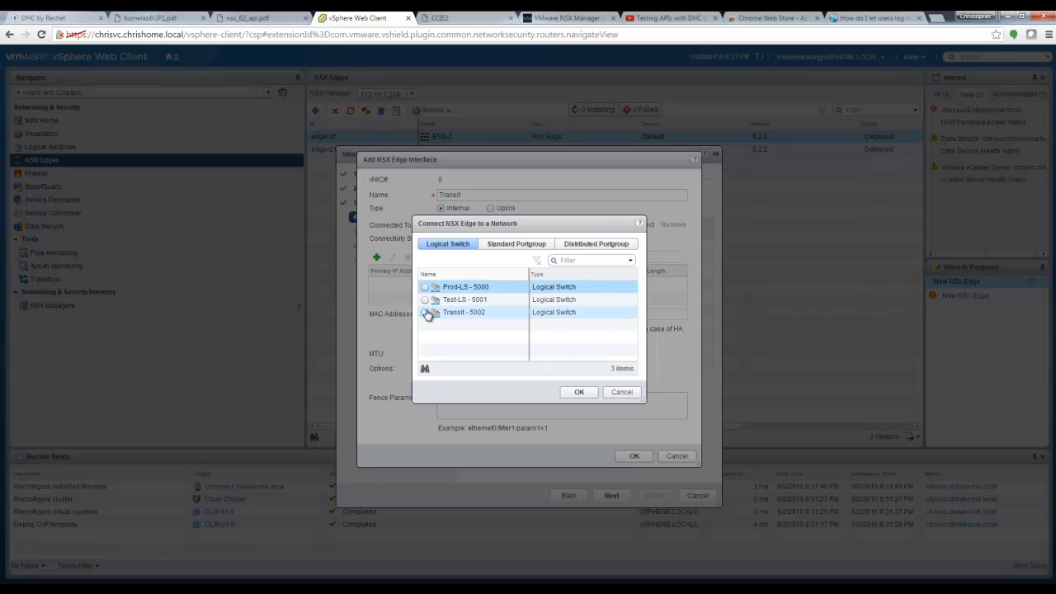
click(426, 313)
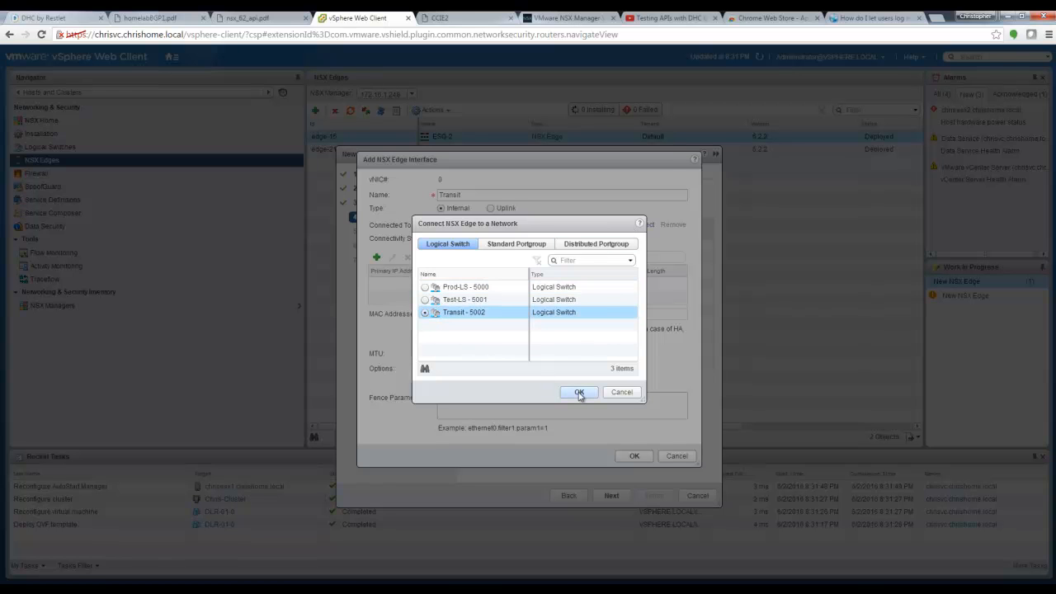
click(578, 393)
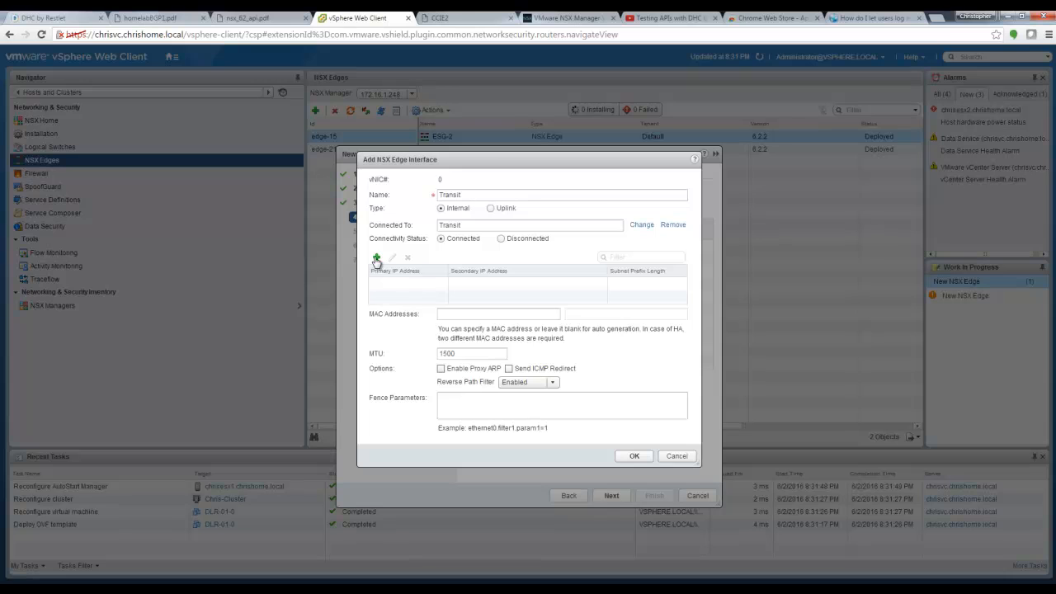
Step: Give the Transit interface primary IP 3.3.3.2 with prefix 24, adjust MTU, and save it
click(158, 18)
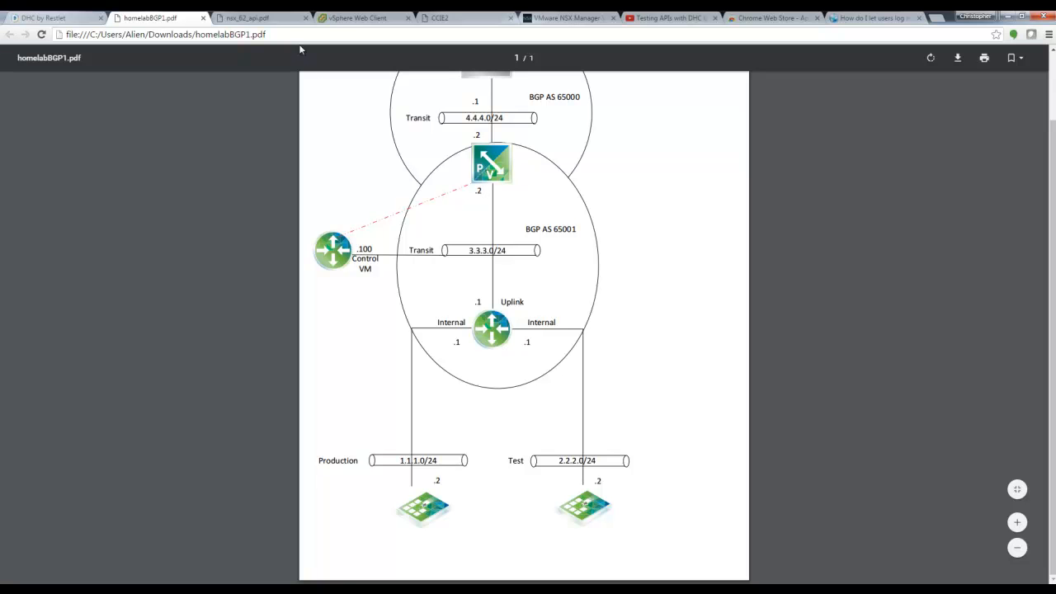
click(347, 18)
click(377, 258)
click(401, 281)
text(3.3.3.2)
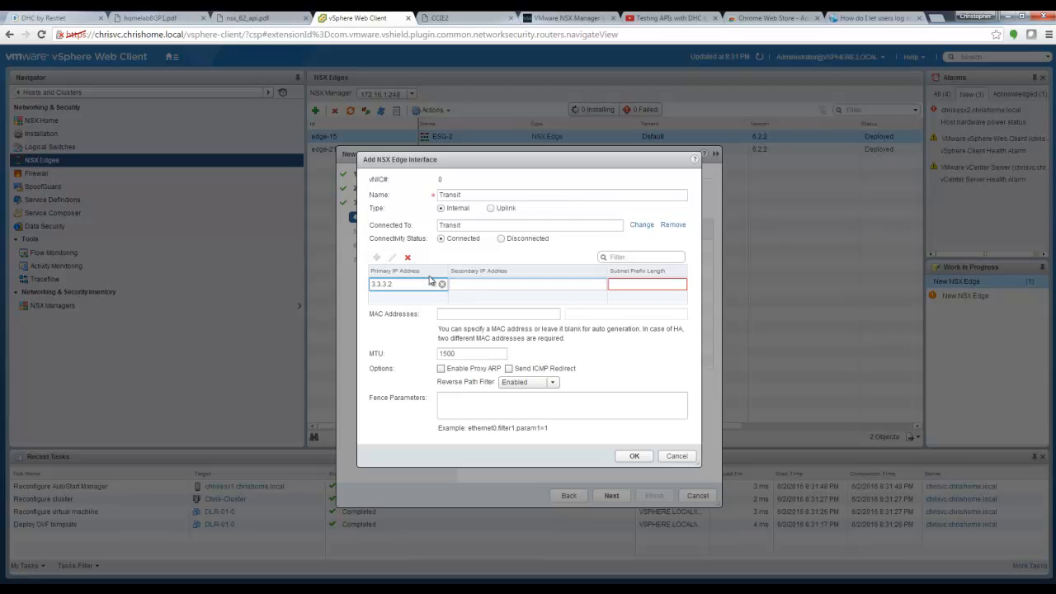
click(646, 287)
text(24)
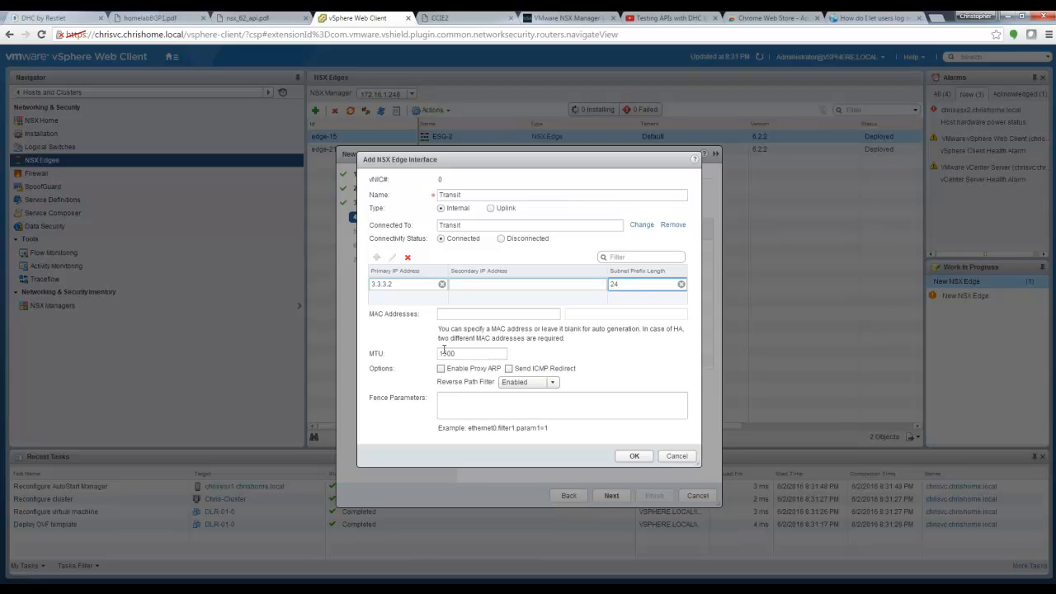
click(450, 353)
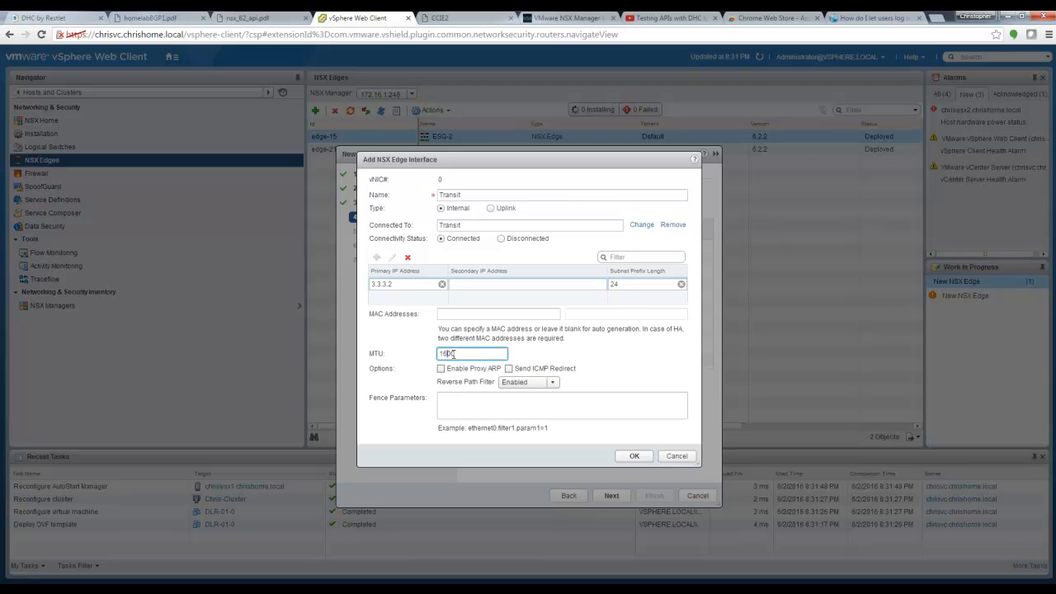
click(634, 455)
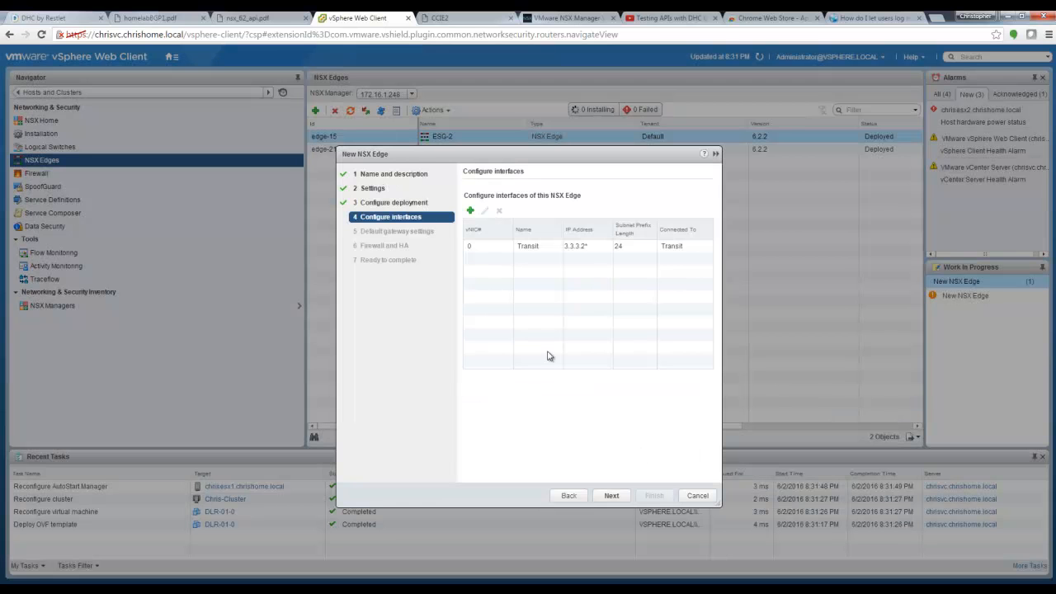
Step: Add interface Uplink-to-Core on the CCIE-SW1-to-ESG1 distributed port group with MTU 1600
click(471, 213)
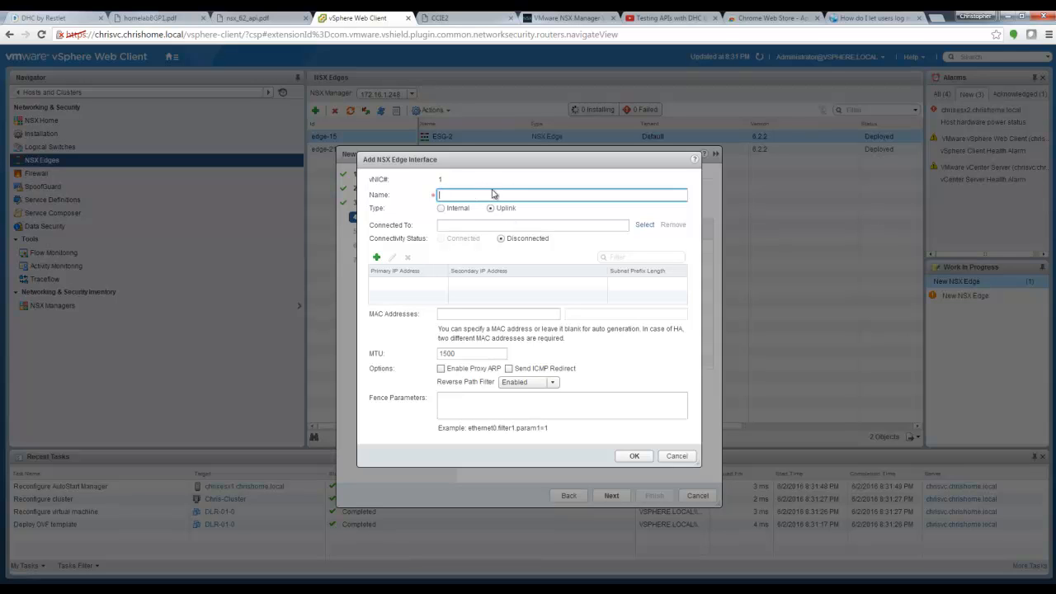
text(Uplink-to-Core)
click(645, 225)
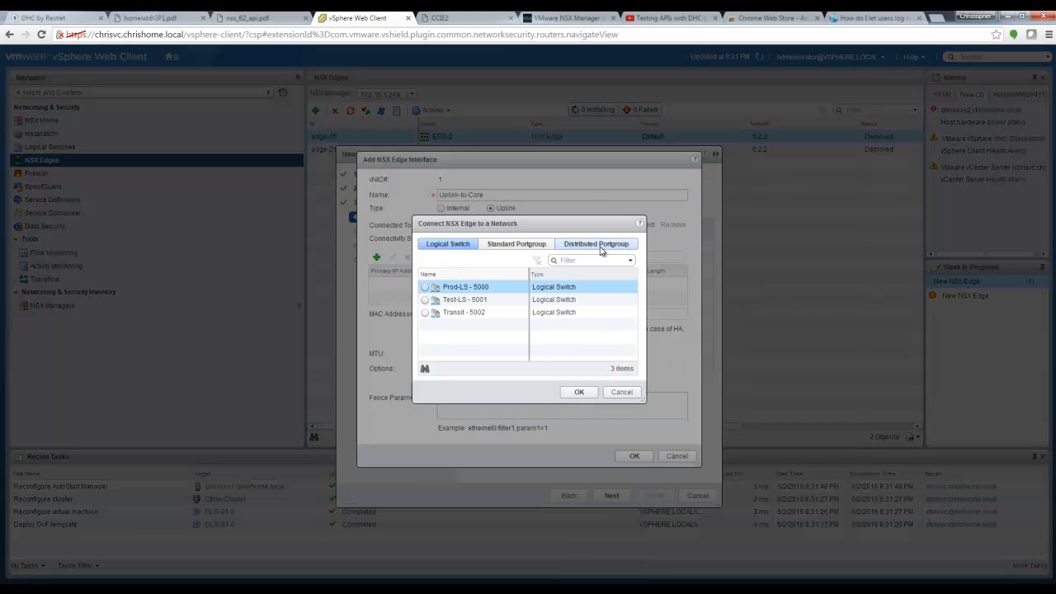
click(600, 246)
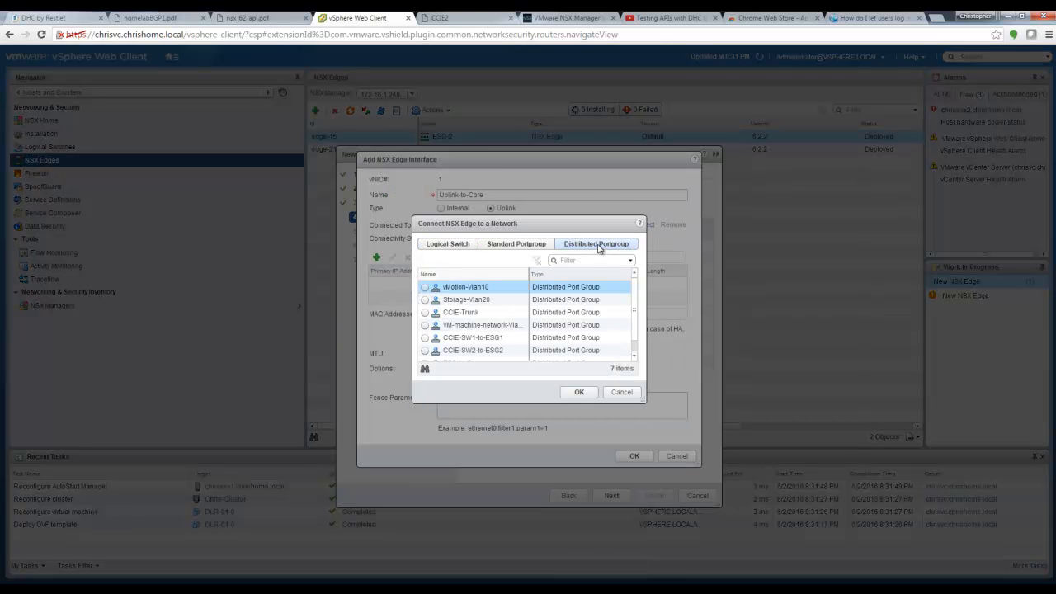
drag(636, 308, 636, 331)
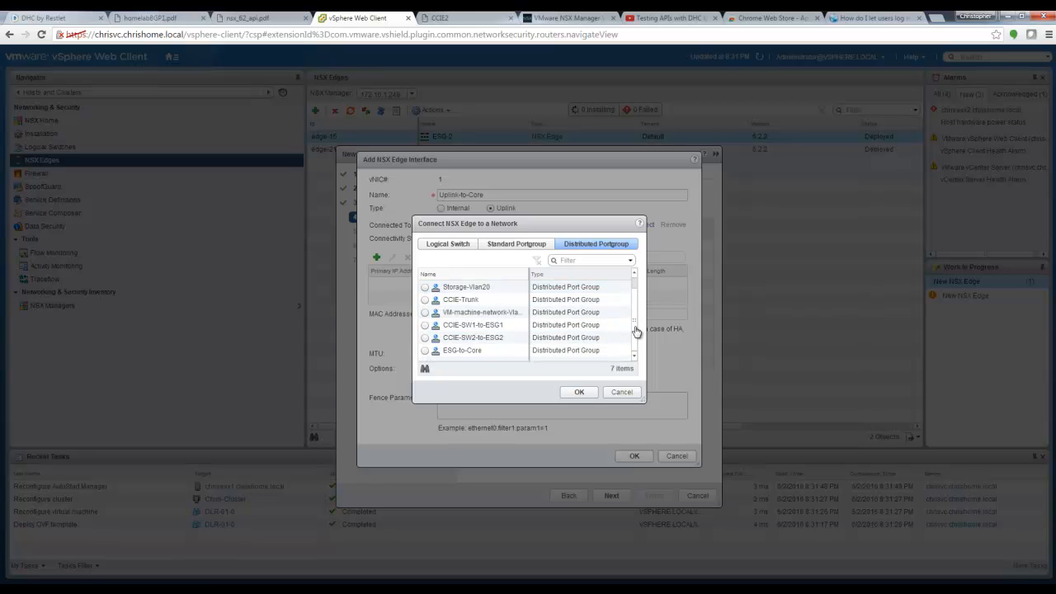
click(425, 328)
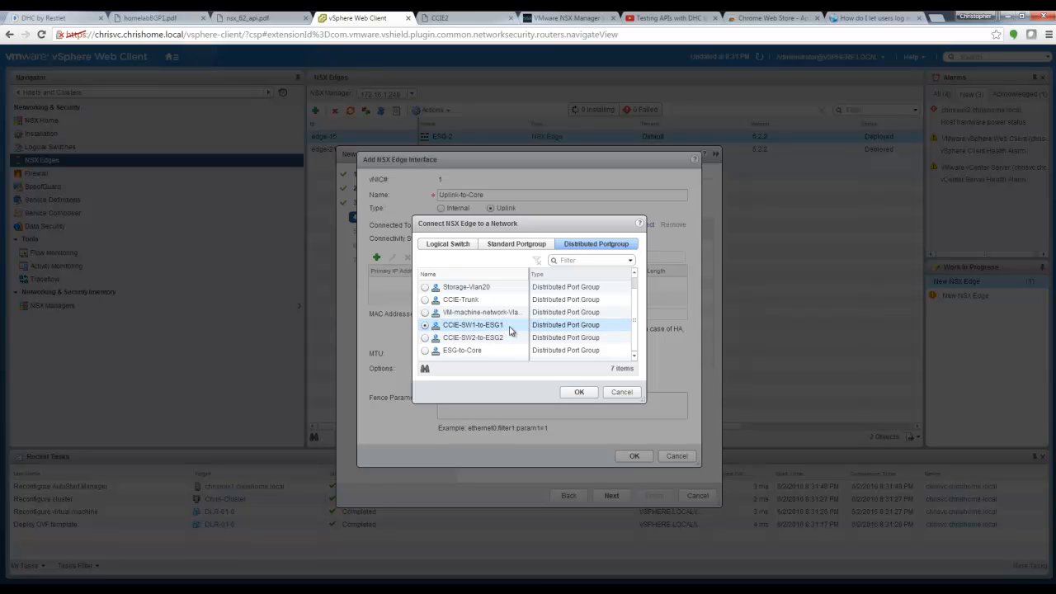
click(580, 393)
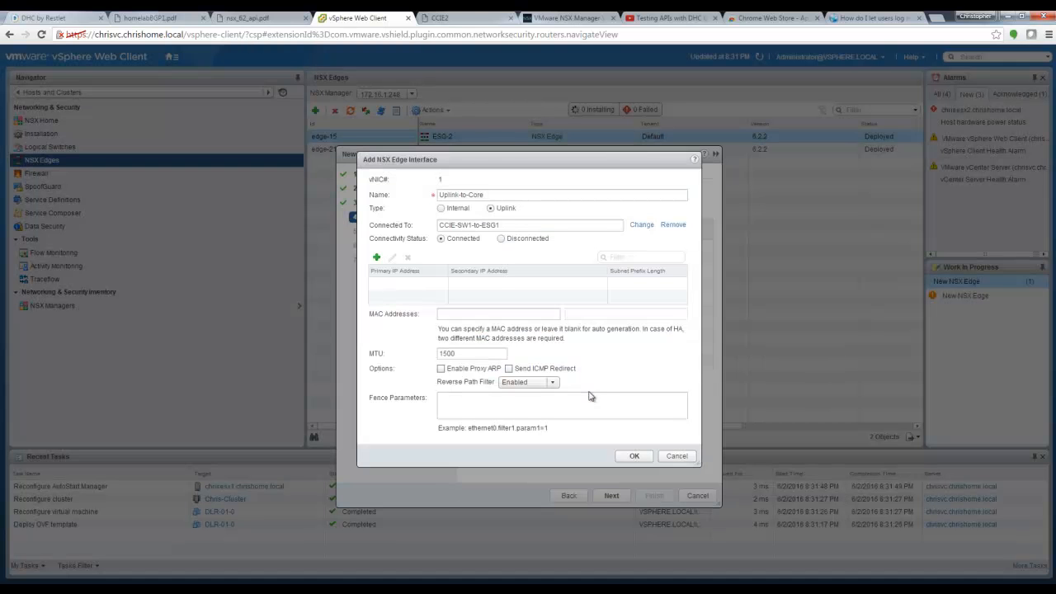
click(448, 352)
click(635, 458)
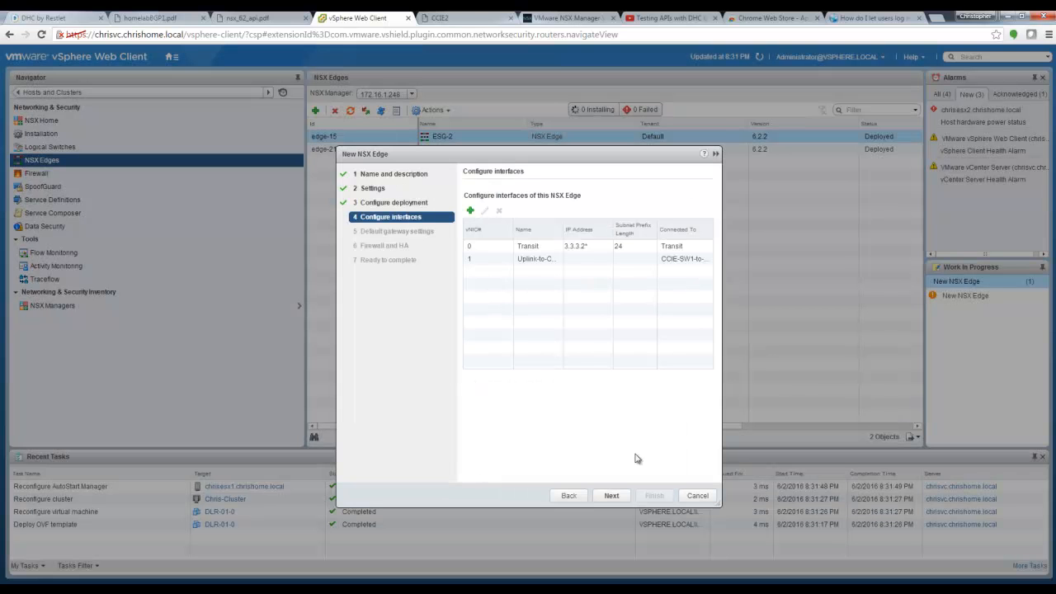
Step: Assign IP address 4.4.4.2 with prefix 24 to the Uplink-to-Core interface
click(558, 259)
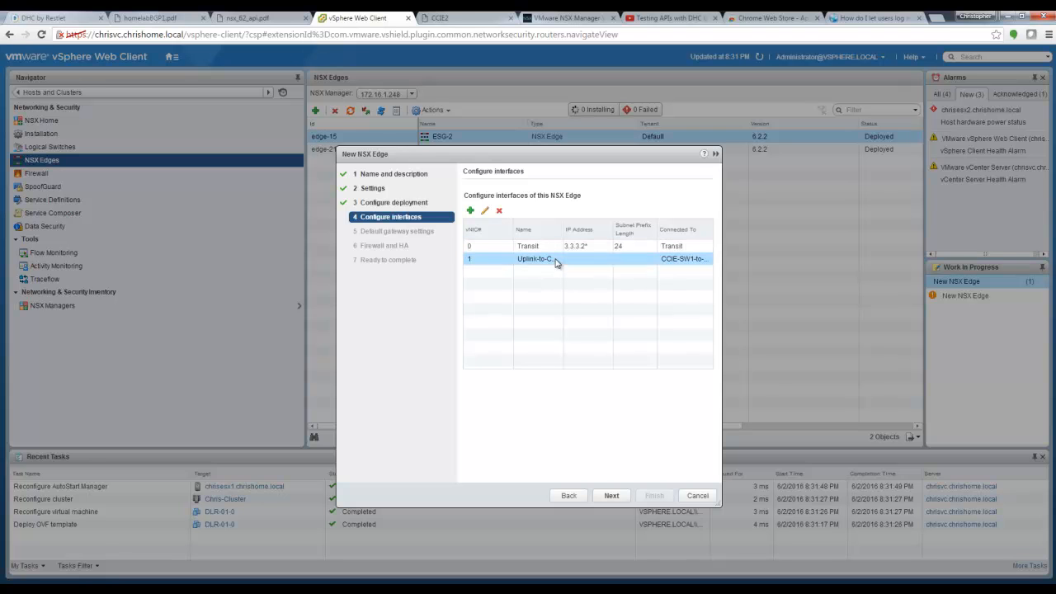
click(483, 211)
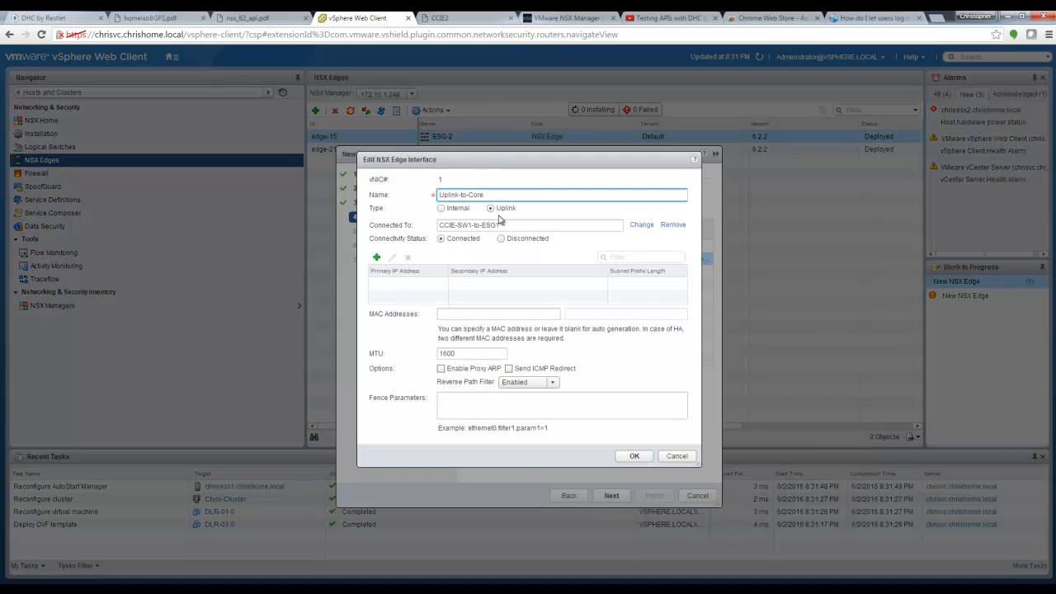
click(164, 16)
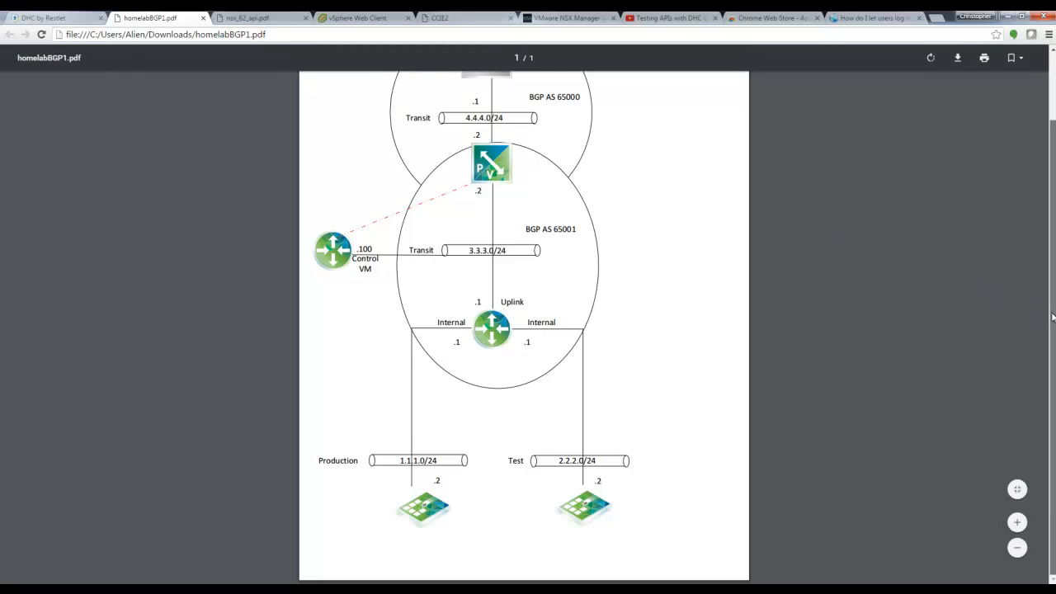
scroll(1044, 227, up, 2)
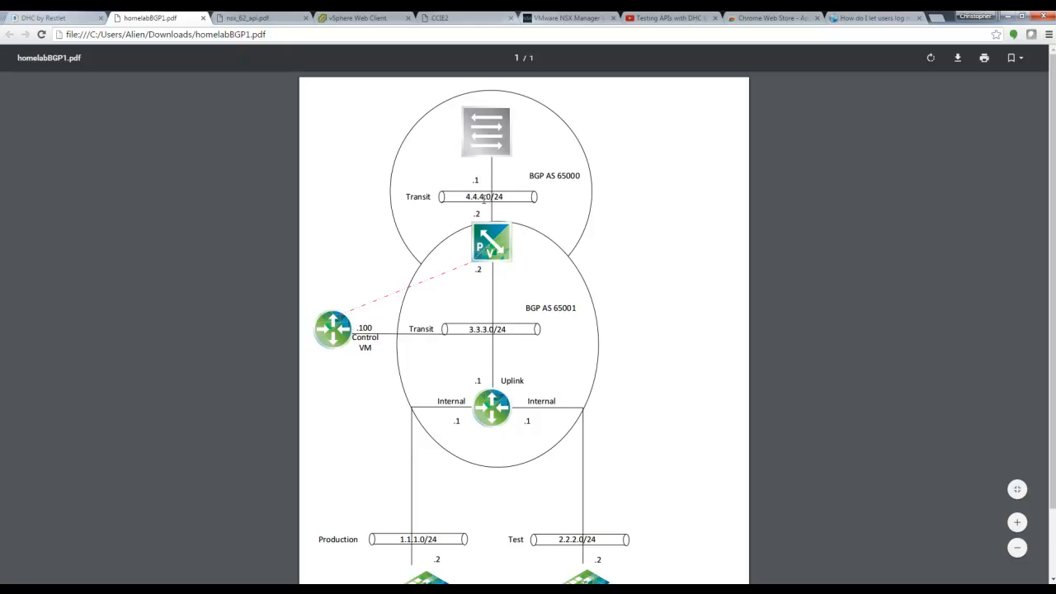
click(363, 18)
click(376, 257)
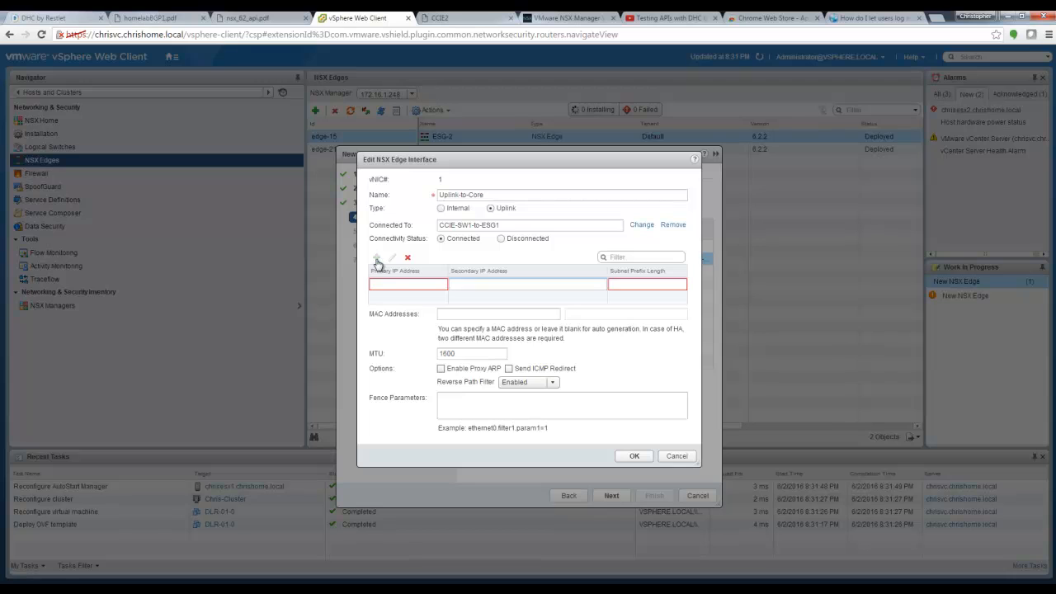
text(4.4.4.2)
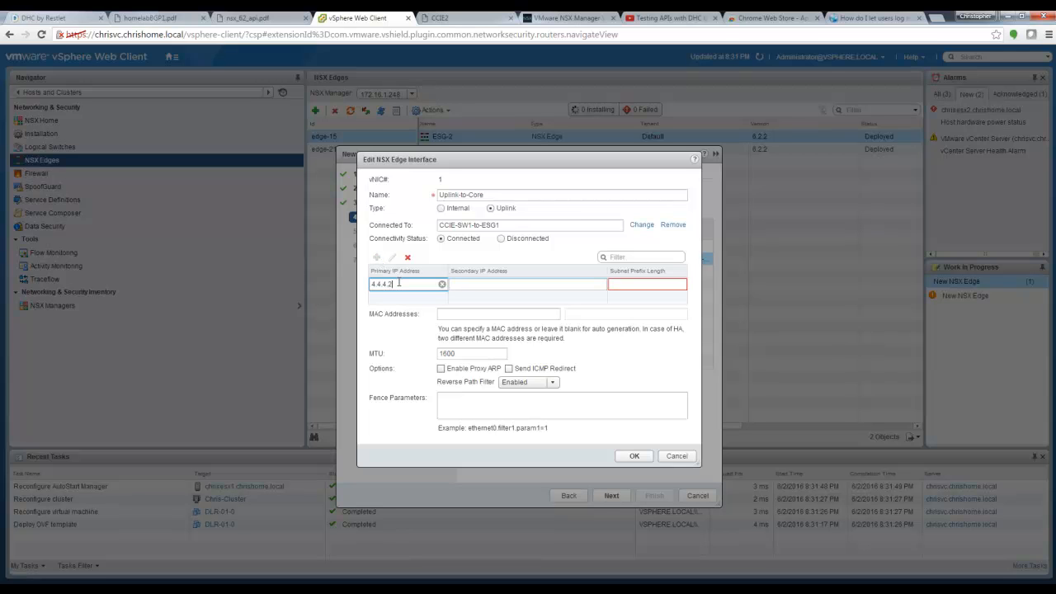
click(666, 286)
text(24)
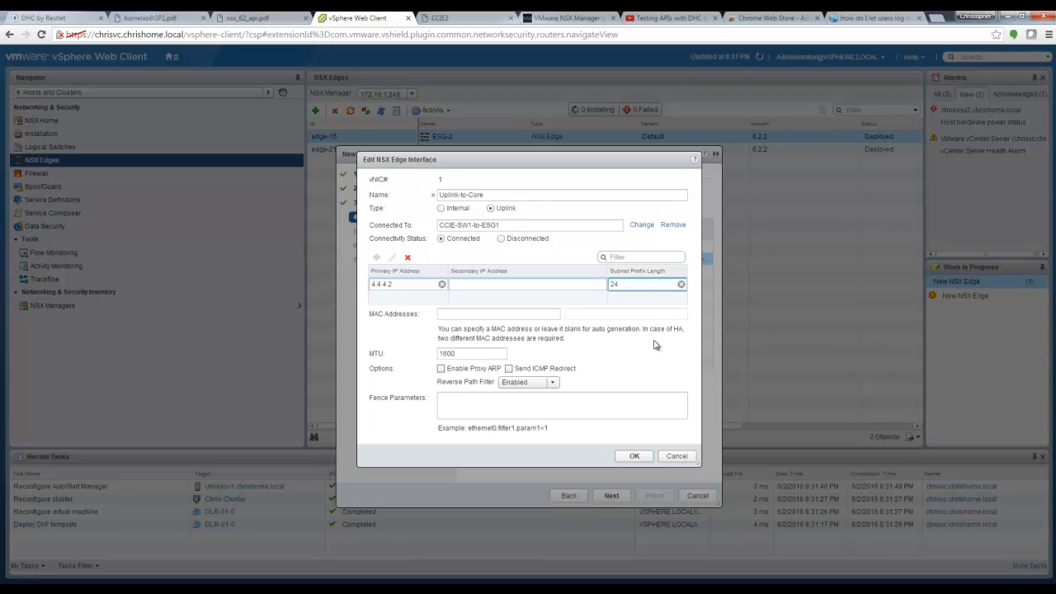
click(635, 456)
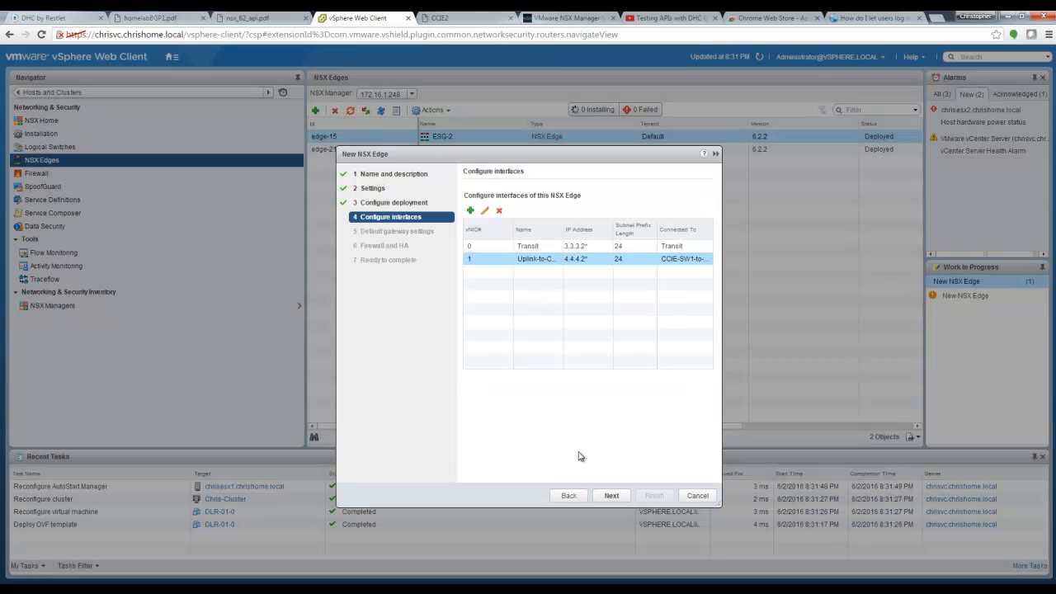
Step: Skip the default gateway, accept the firewall and HA defaults, finish the wizard, and refresh the edge list
click(611, 496)
click(467, 196)
click(622, 498)
click(623, 500)
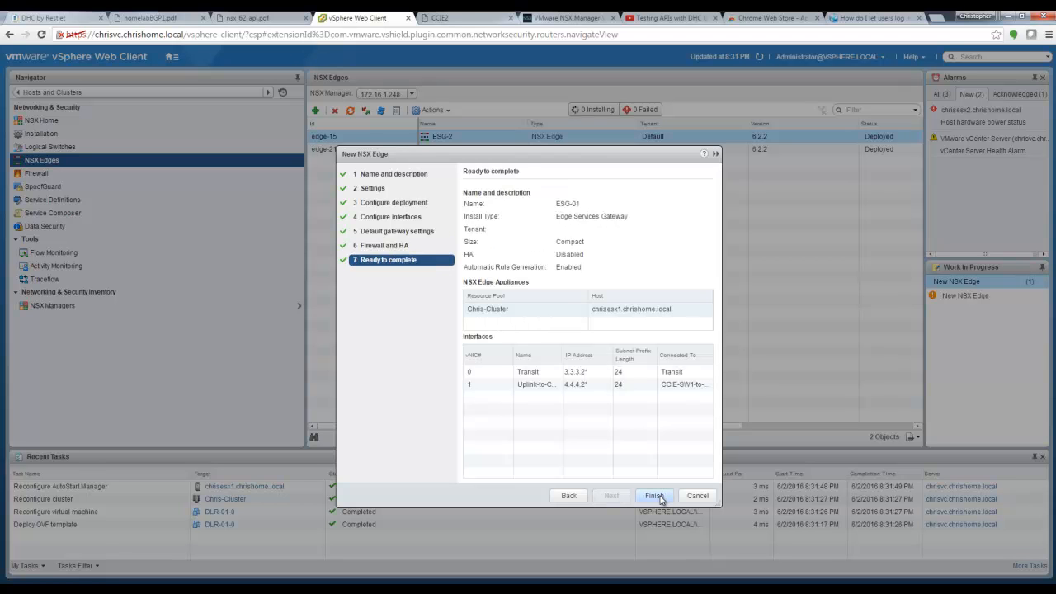
click(655, 496)
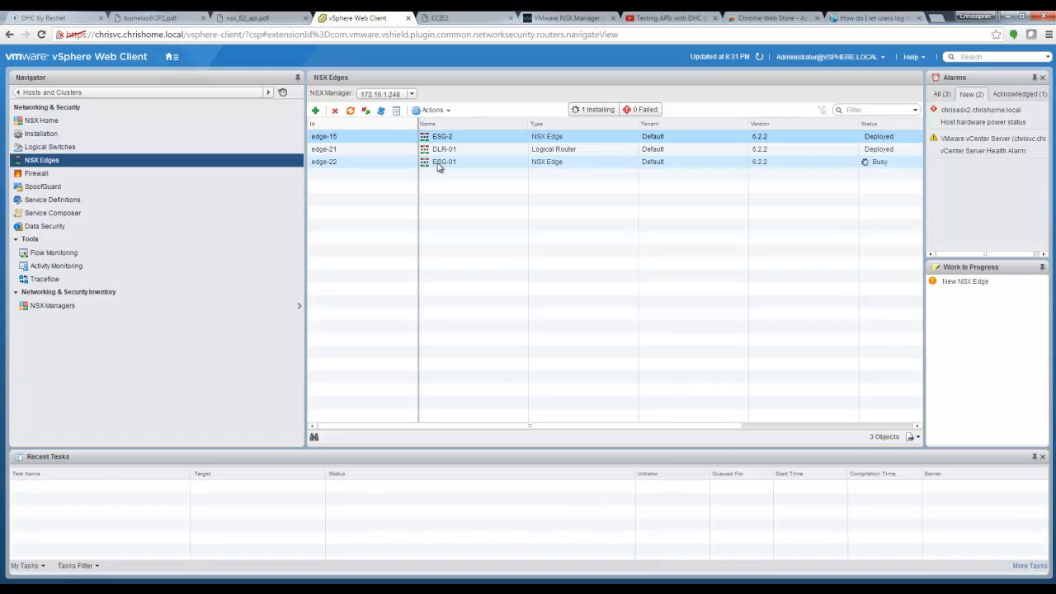
click(760, 56)
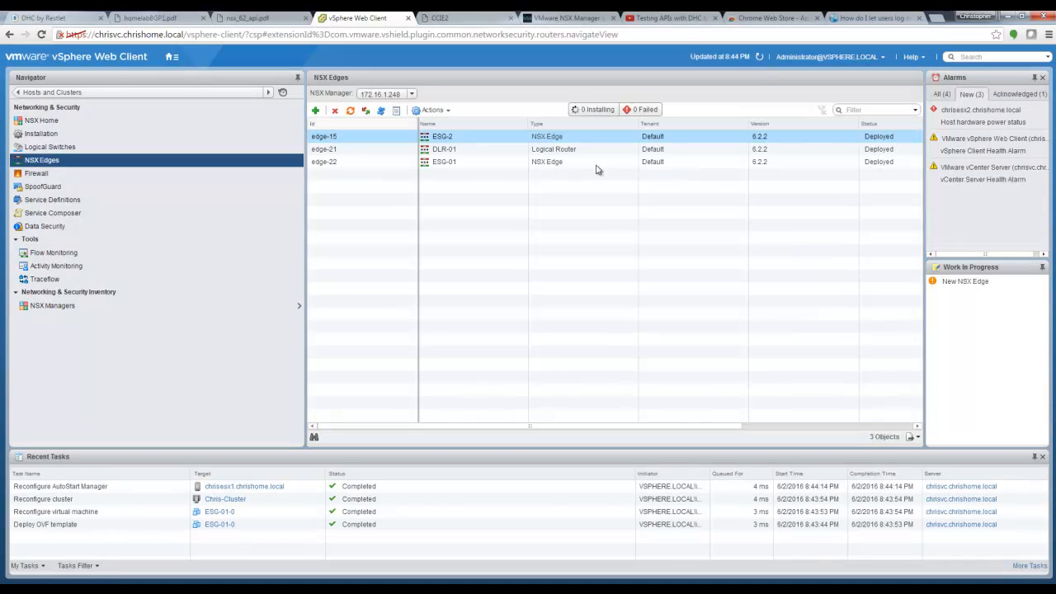
Step: Disable ESG-01's firewall, publish the change, and review its interfaces
double_click(486, 163)
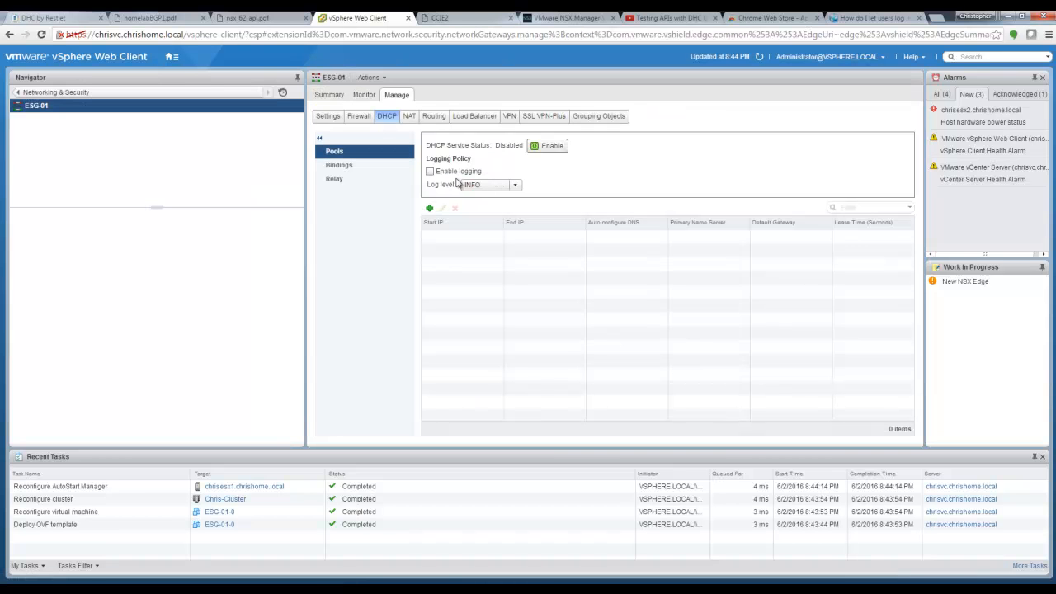
click(359, 118)
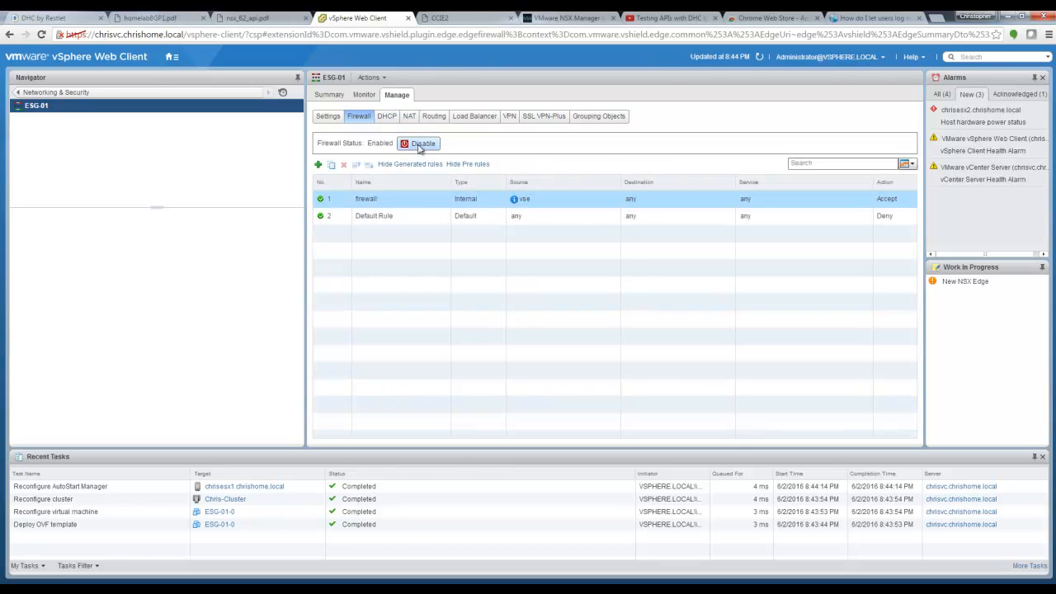
click(419, 145)
click(334, 164)
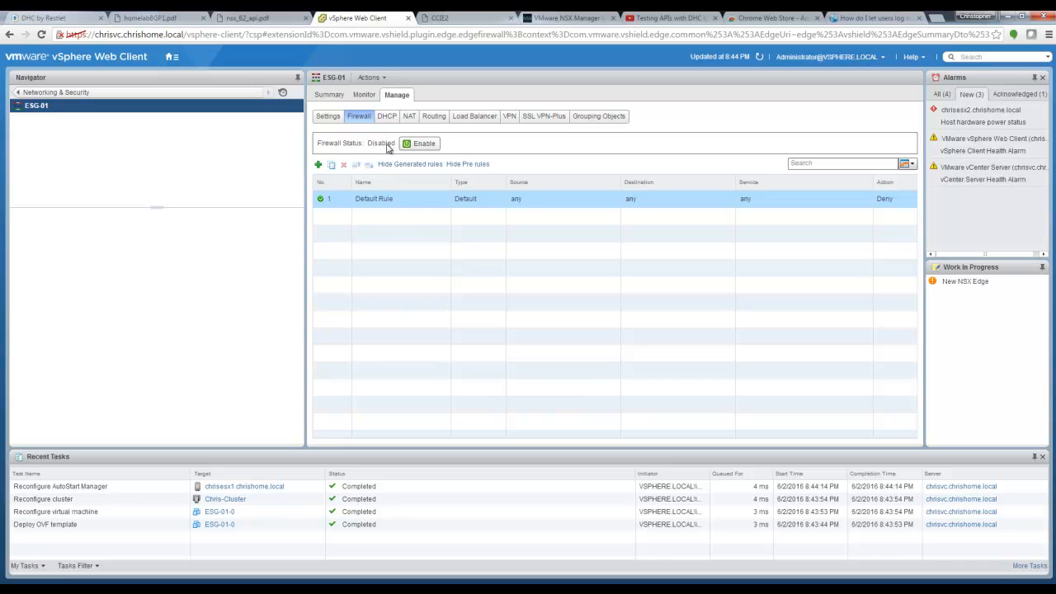
click(328, 116)
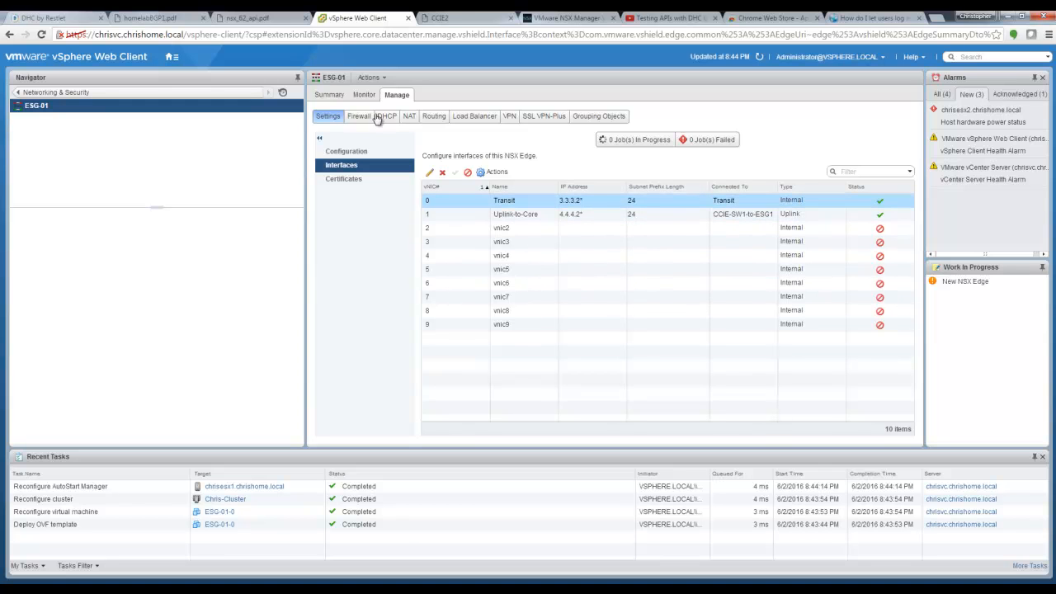
click(434, 117)
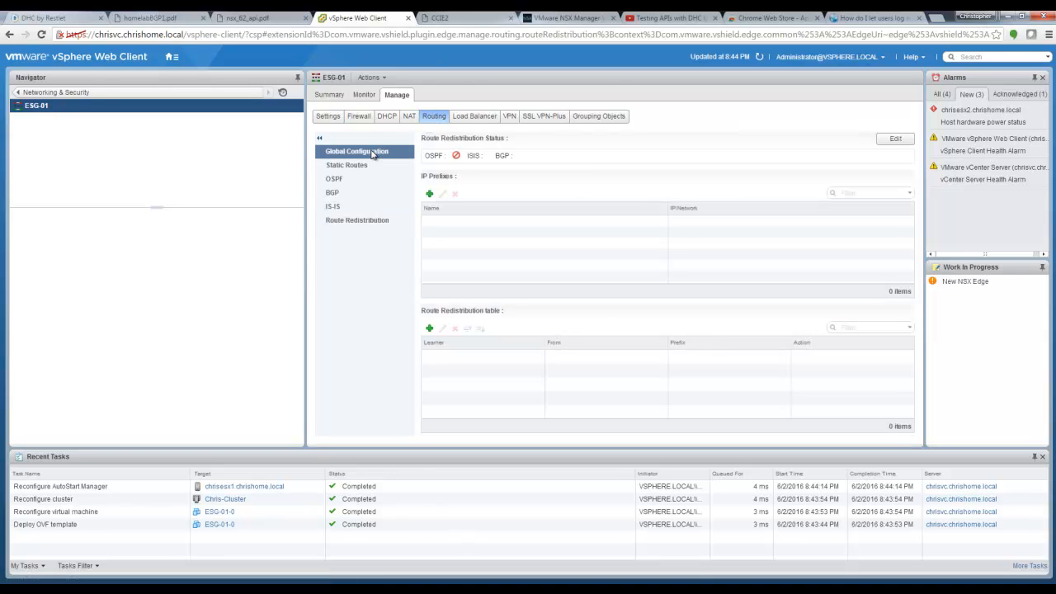
Step: Set ESG-01's router ID to the Uplink-to-Core address 4.4.4.2 with logging enabled and publish
click(372, 153)
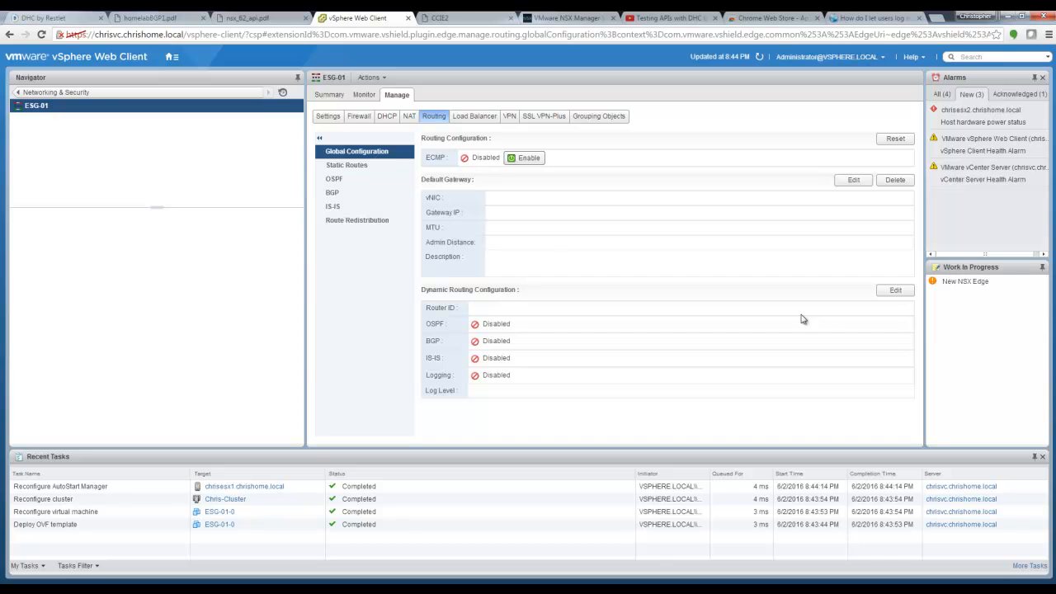
click(898, 292)
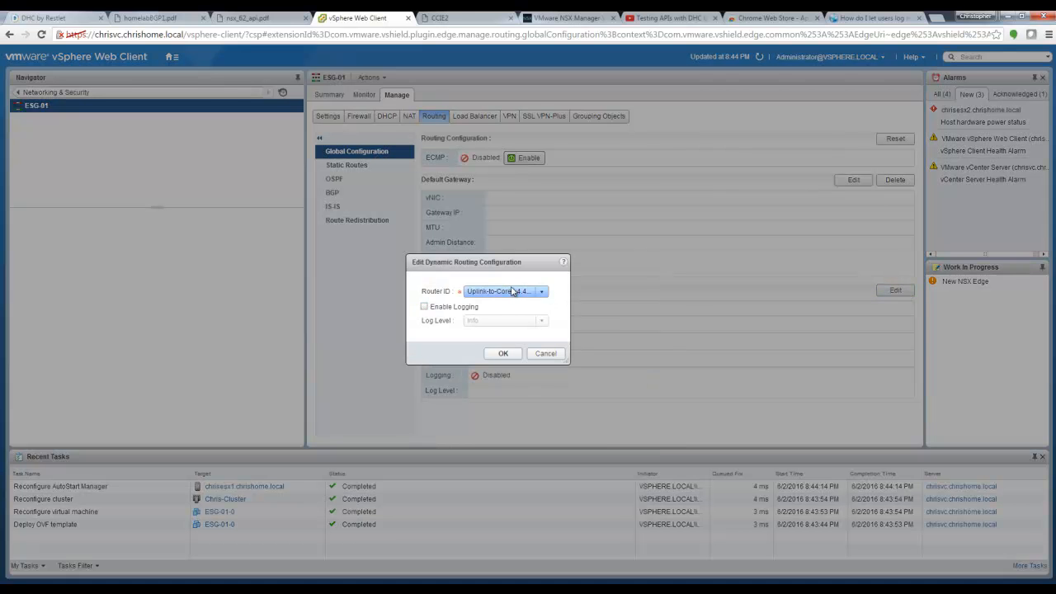
click(425, 308)
click(502, 353)
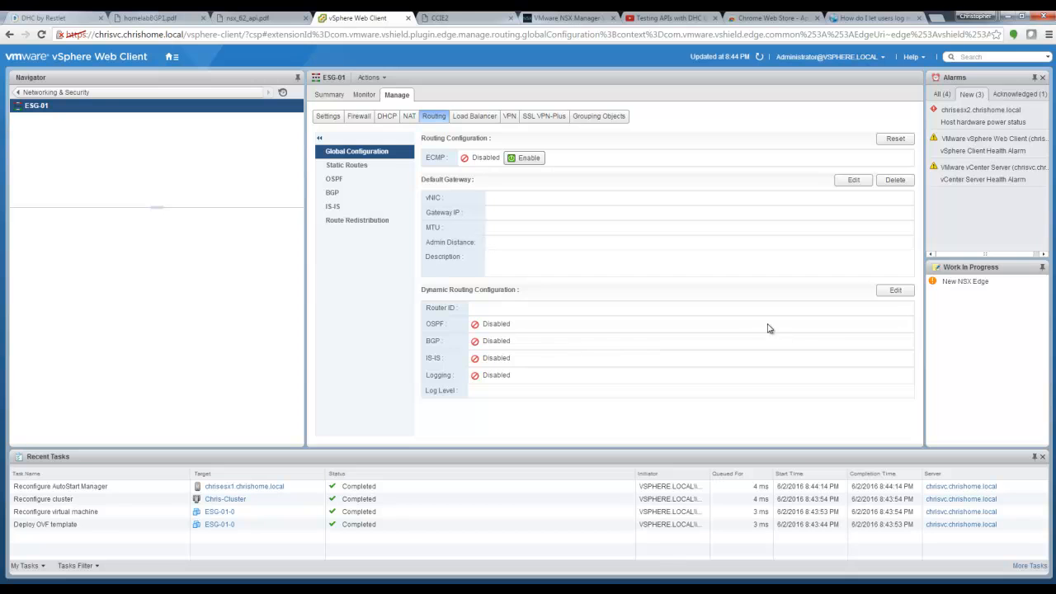
click(896, 292)
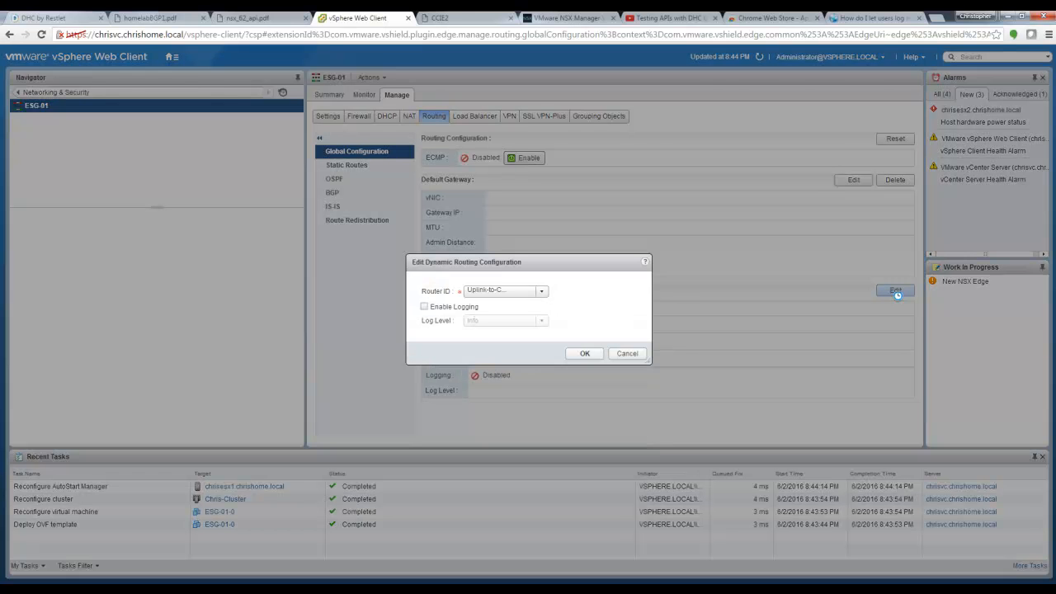
click(424, 307)
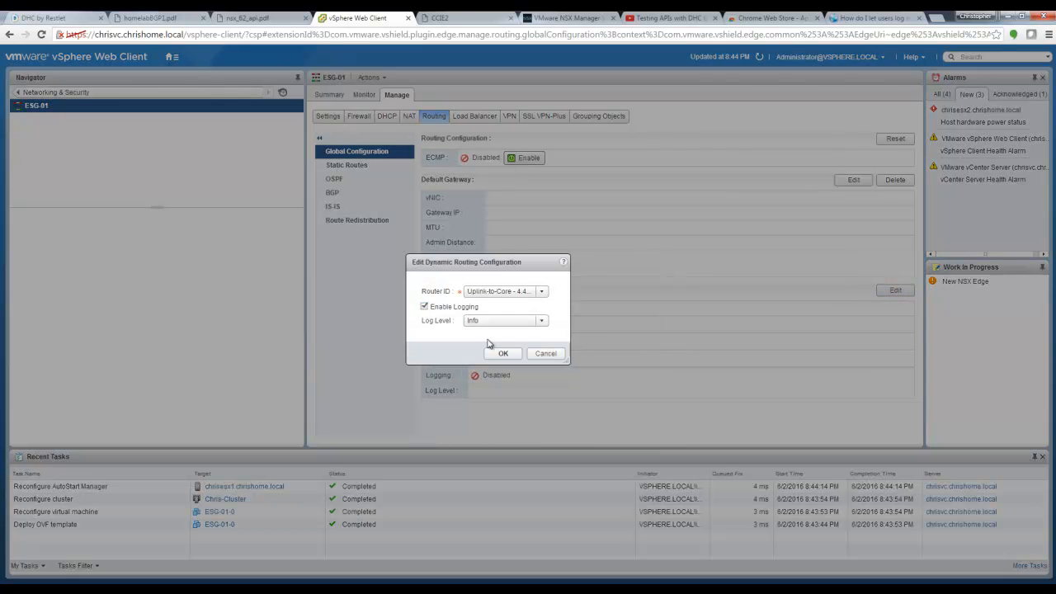
click(502, 353)
click(459, 153)
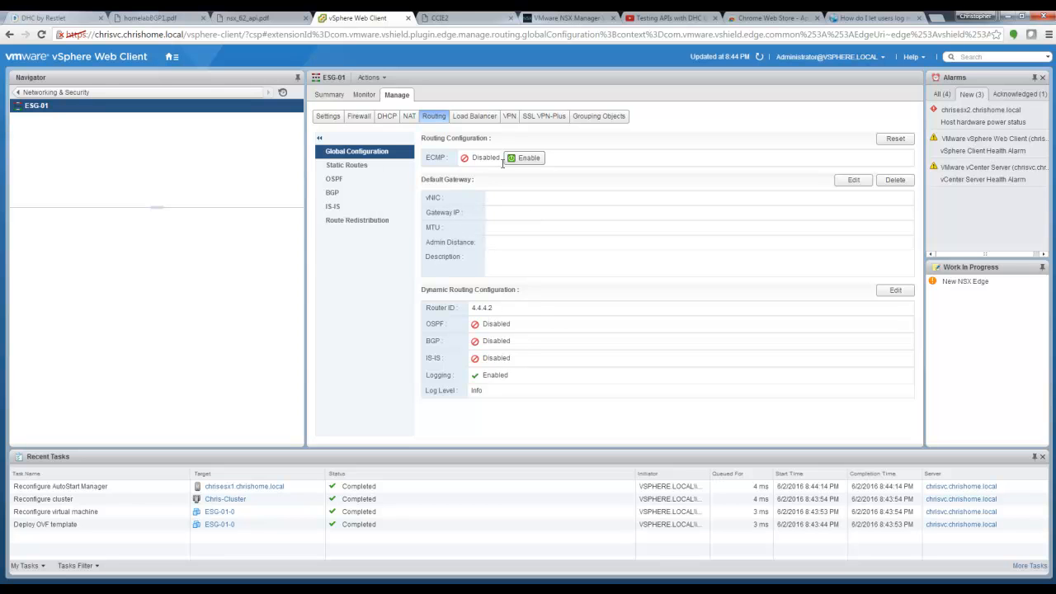
click(343, 196)
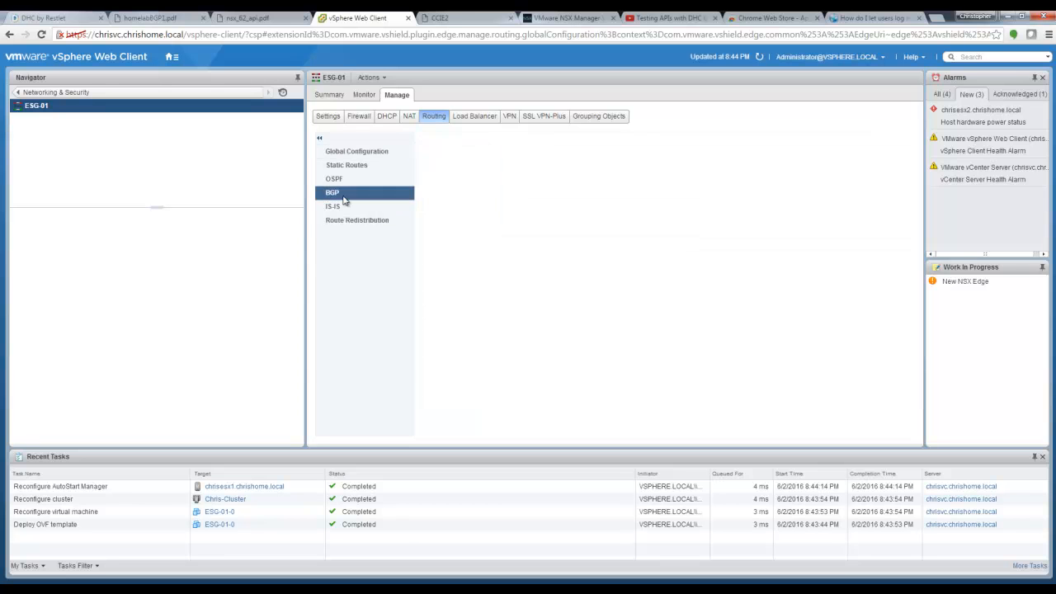
Step: Turn on BGP for ESG-01 with local AS 65001 and graceful restart disabled, then publish
click(854, 140)
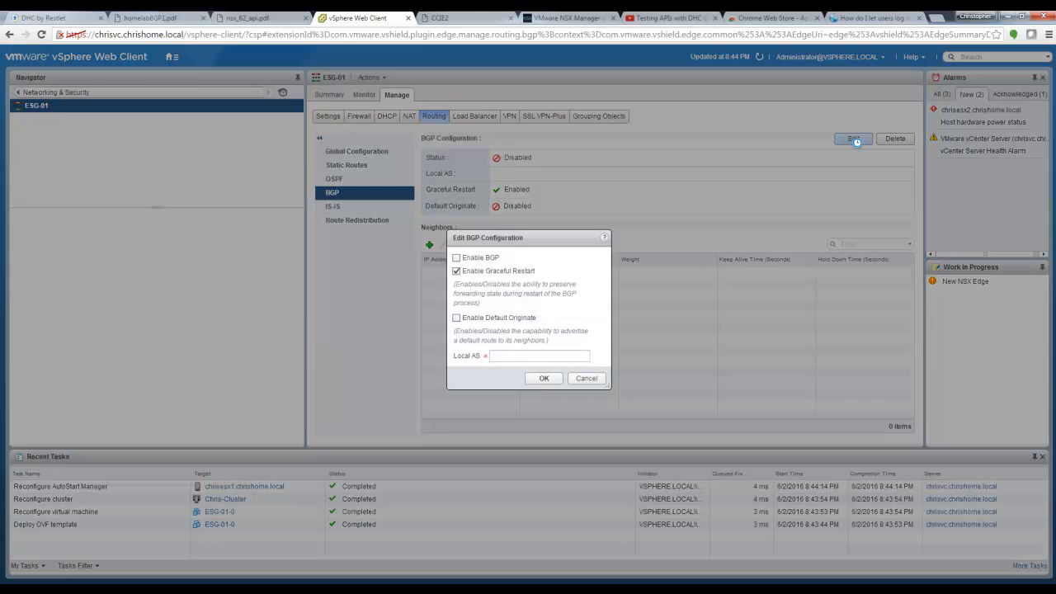
click(457, 273)
click(457, 259)
click(530, 356)
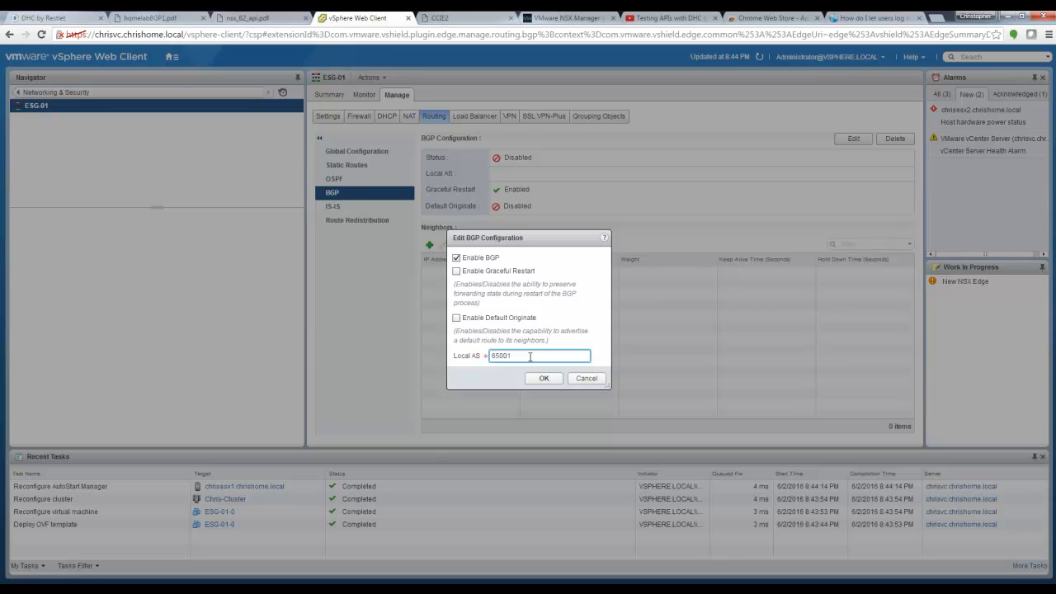
click(545, 379)
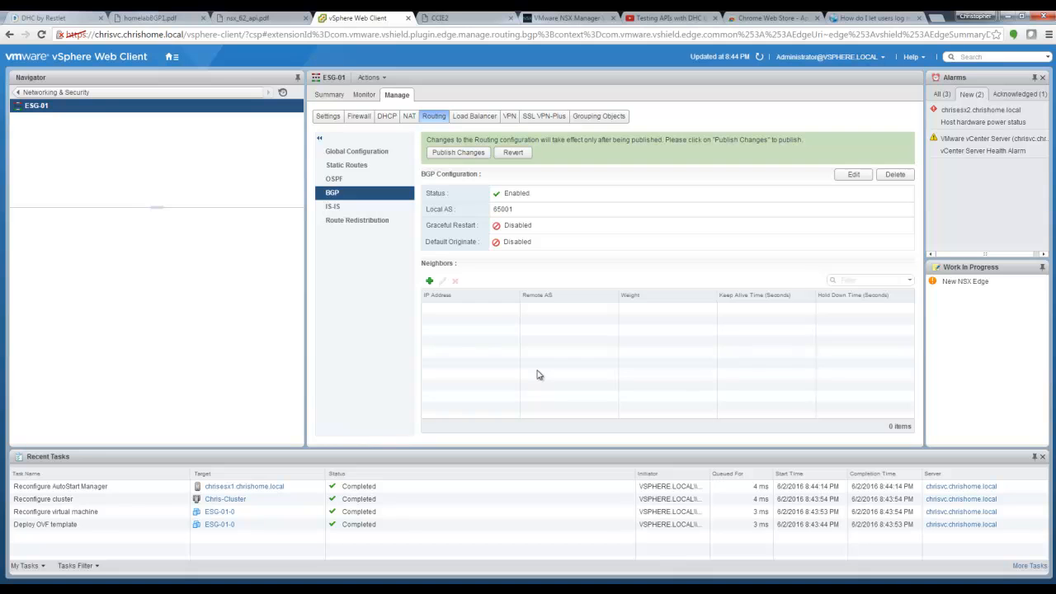
click(463, 157)
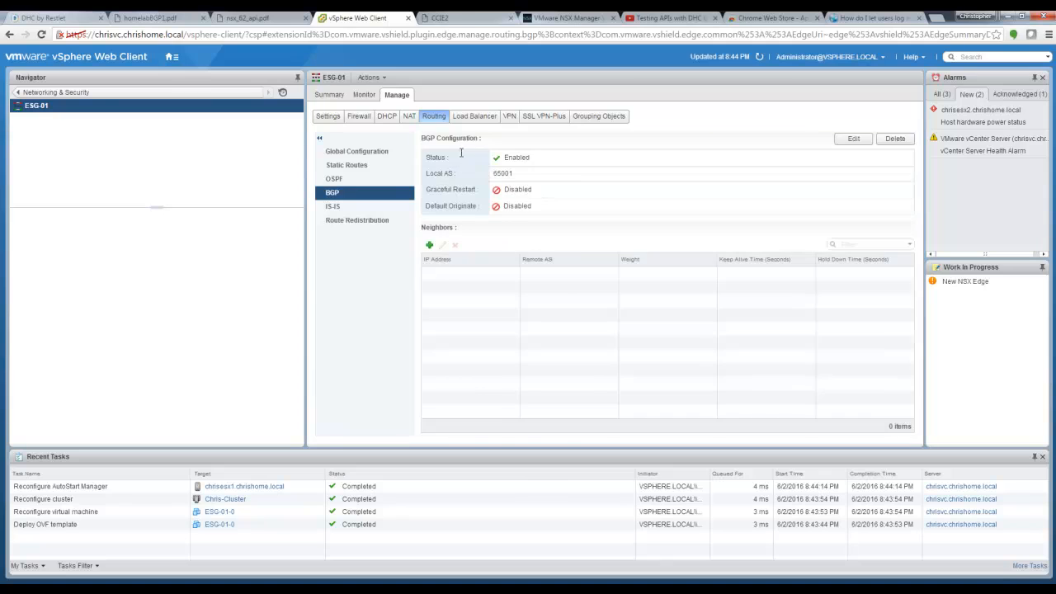
click(164, 17)
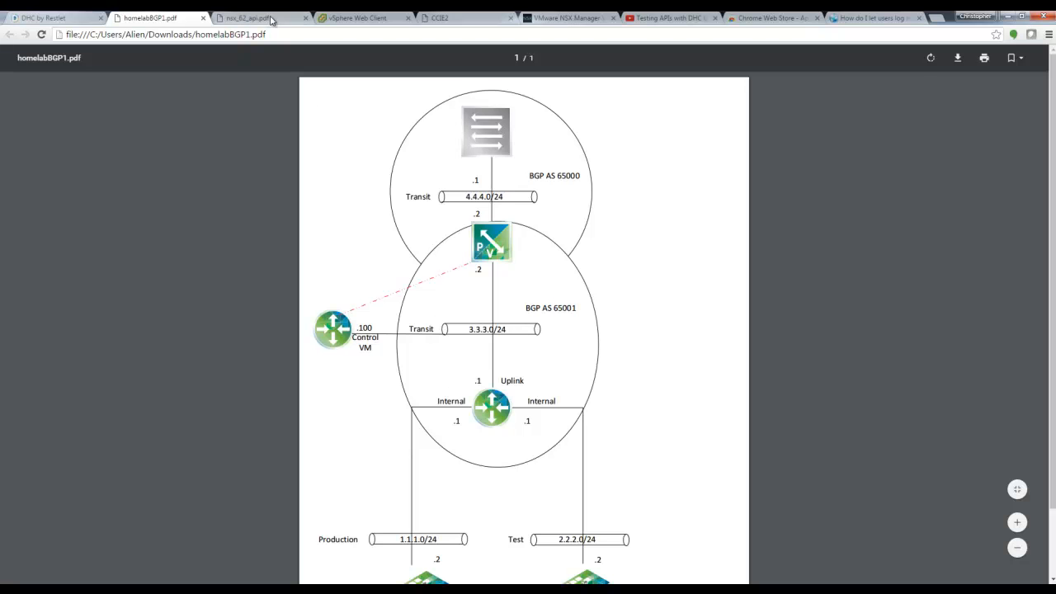
Step: Define neighbour 3.3.3.100 with remote AS 65001, weight 60, keep-alive 1, hold-down 3, and publish
click(349, 16)
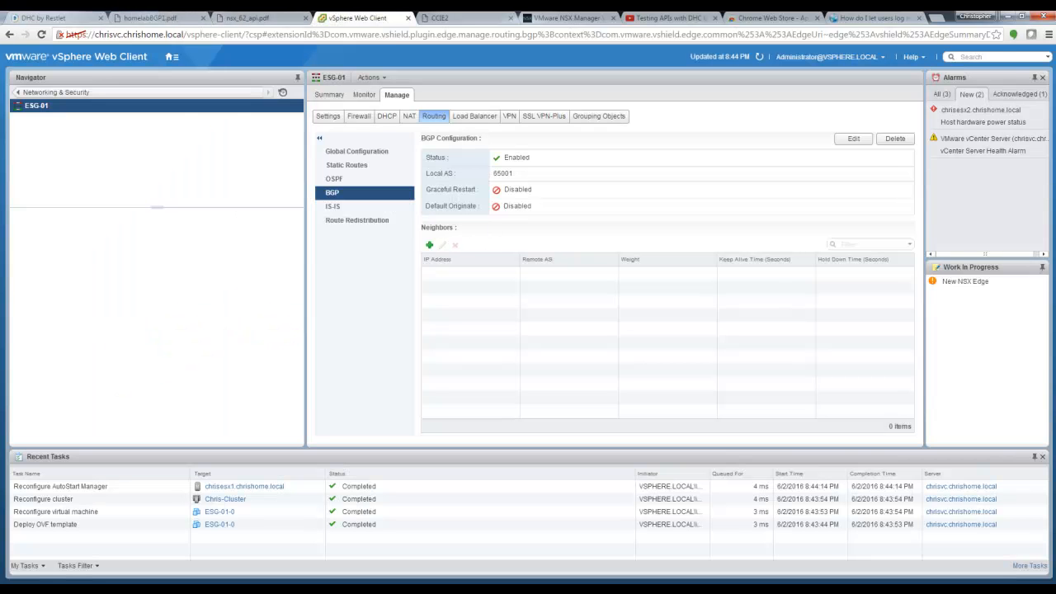
click(429, 245)
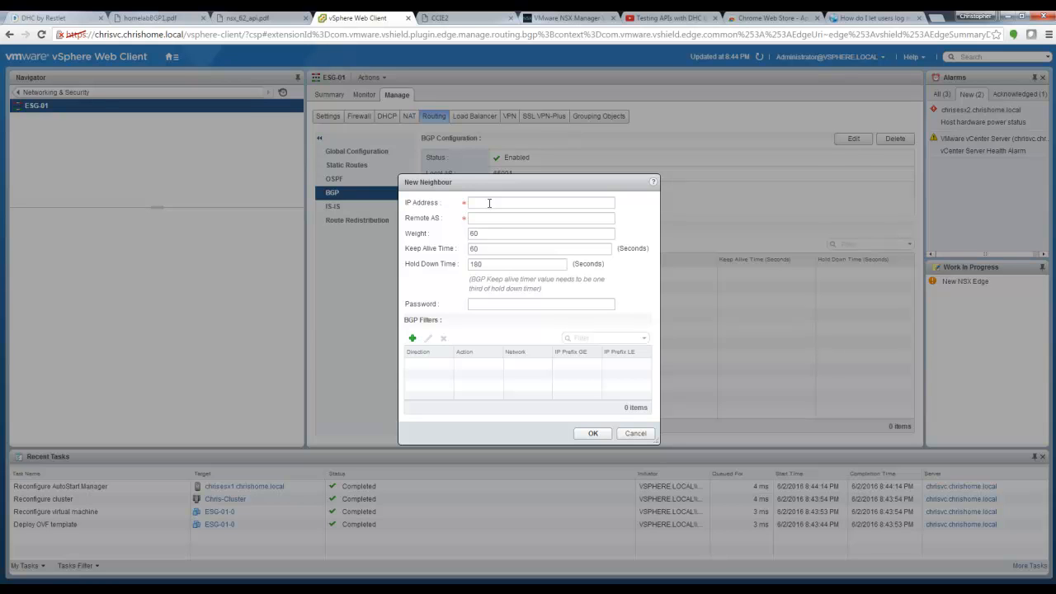
click(484, 204)
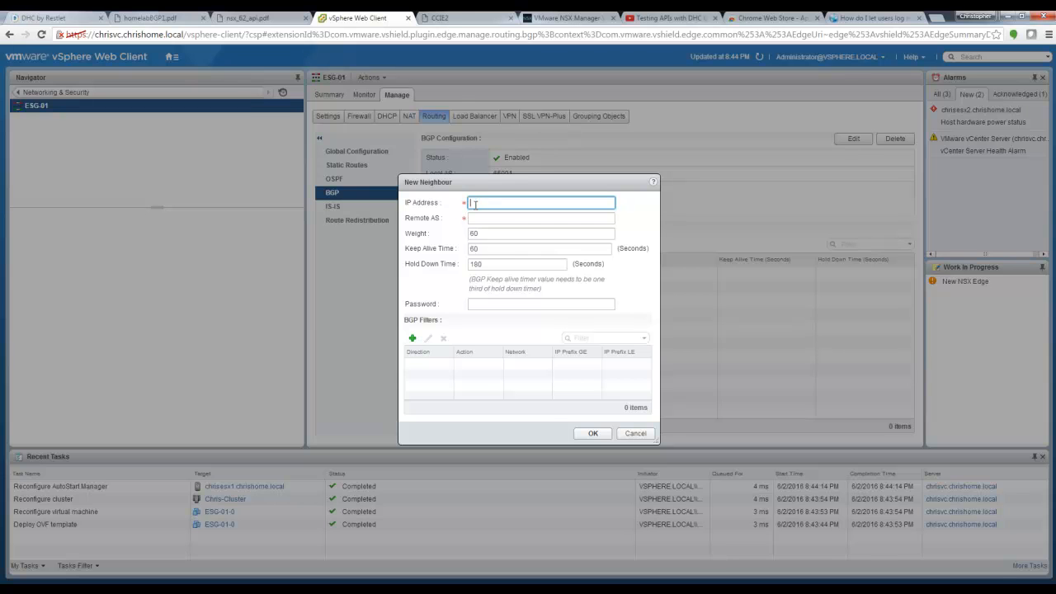
click(140, 17)
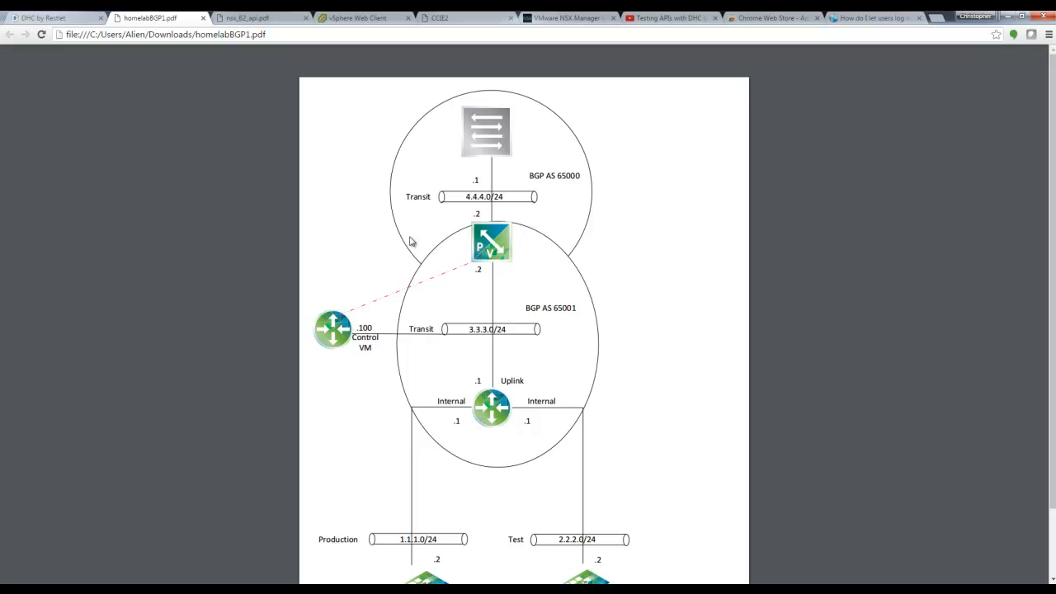
click(349, 15)
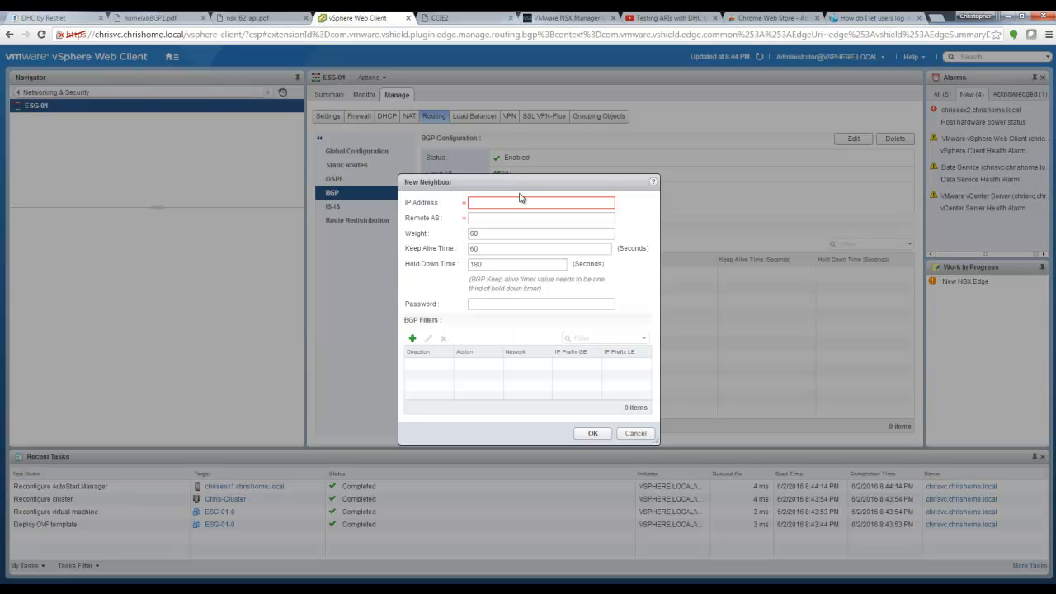
click(520, 202)
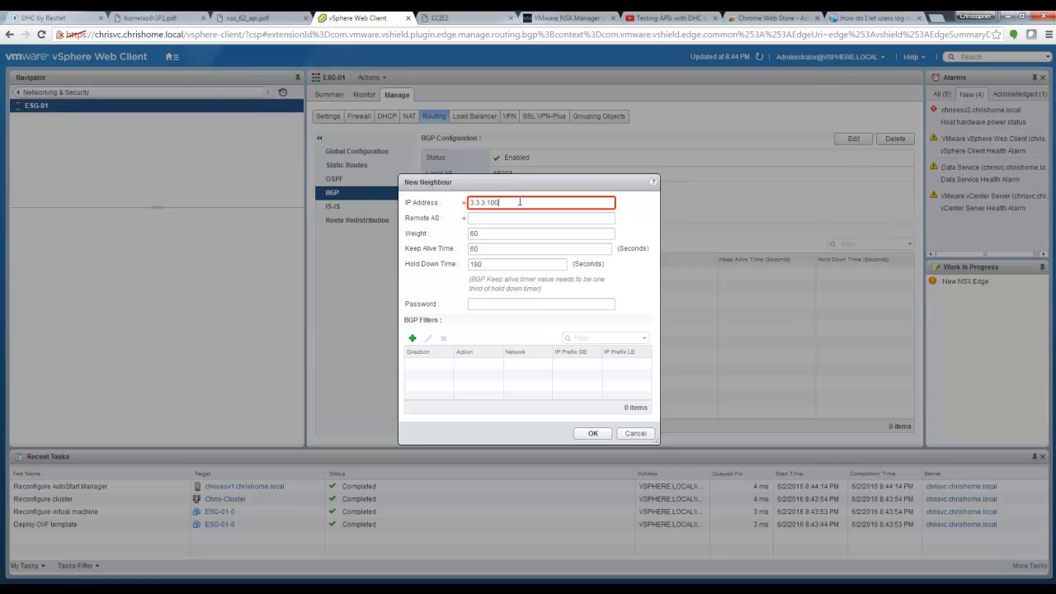
click(519, 219)
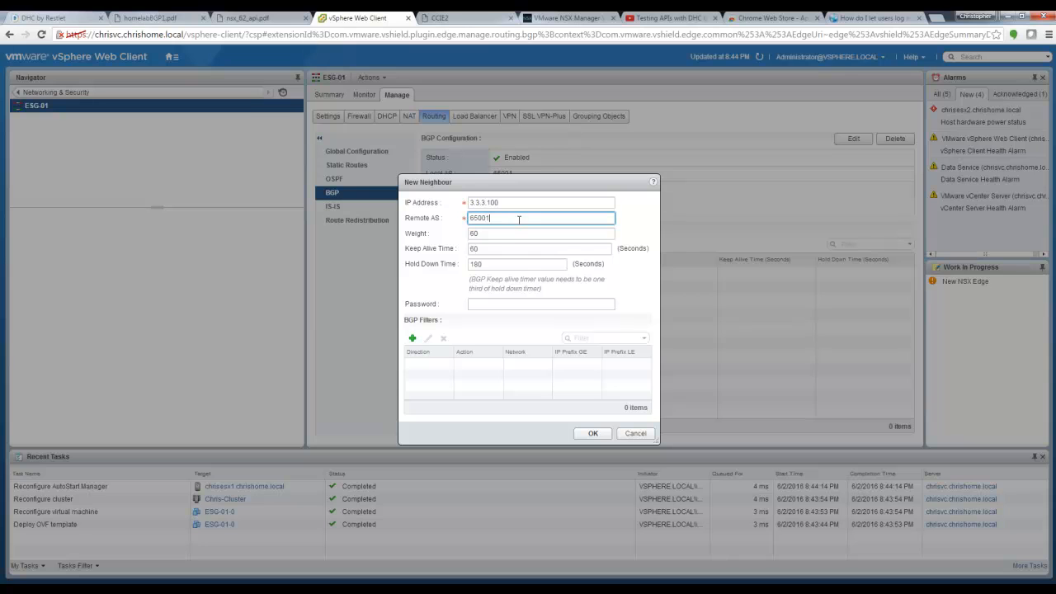
double_click(500, 249)
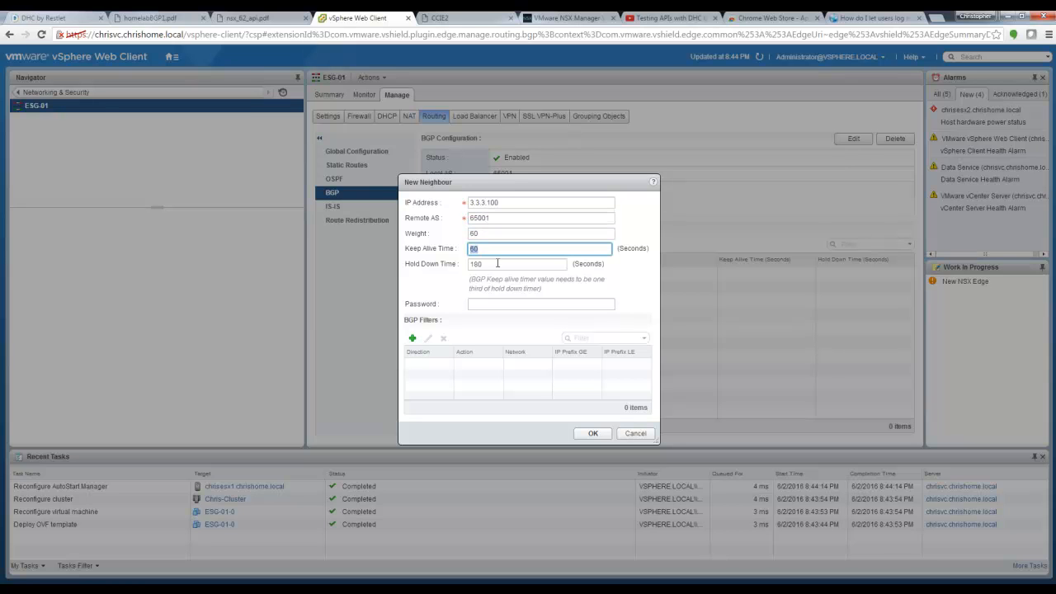
double_click(510, 266)
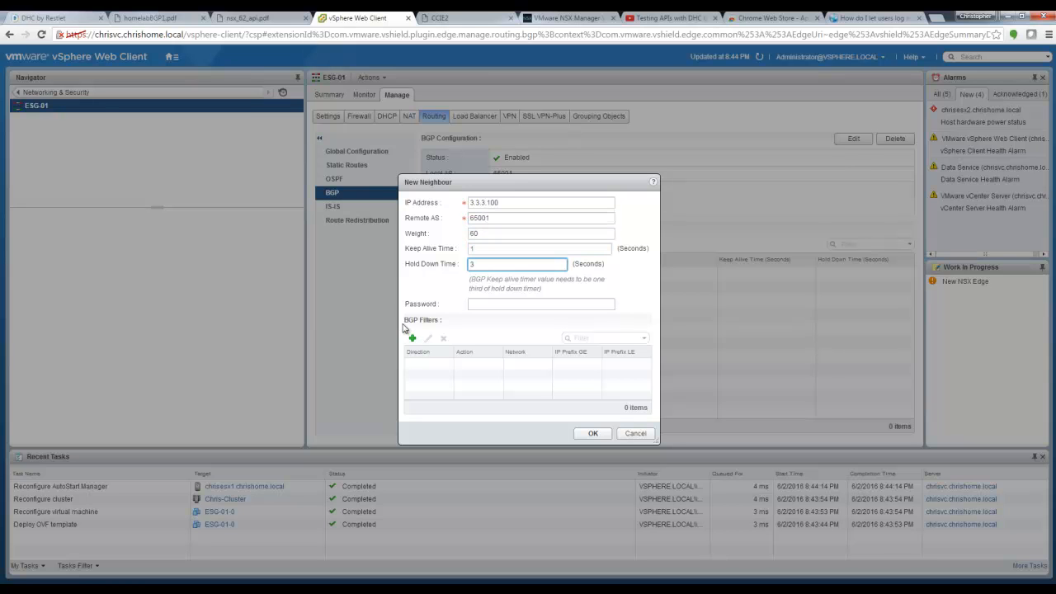
click(594, 433)
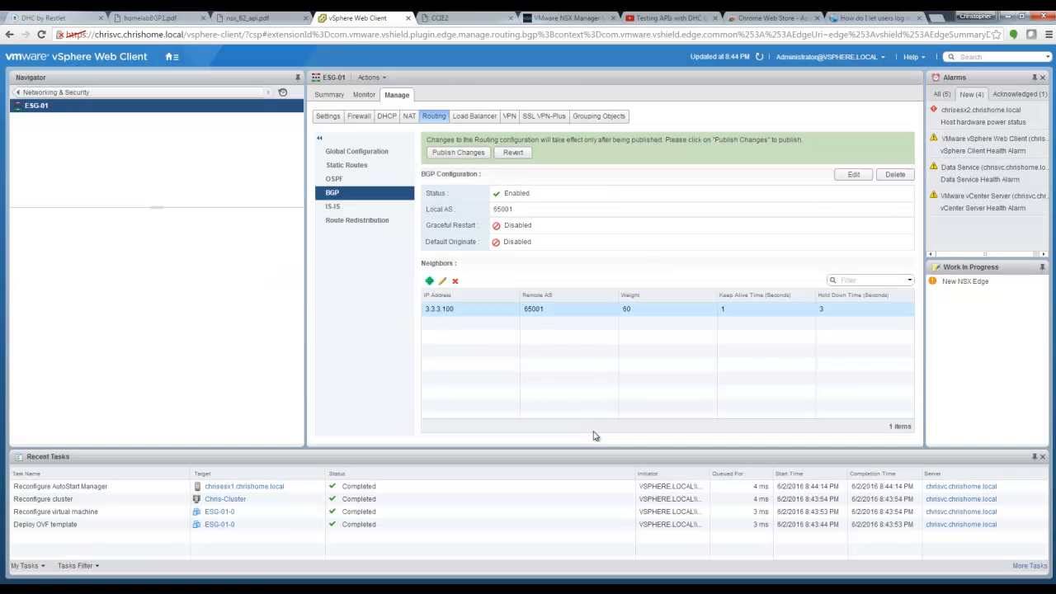
click(459, 153)
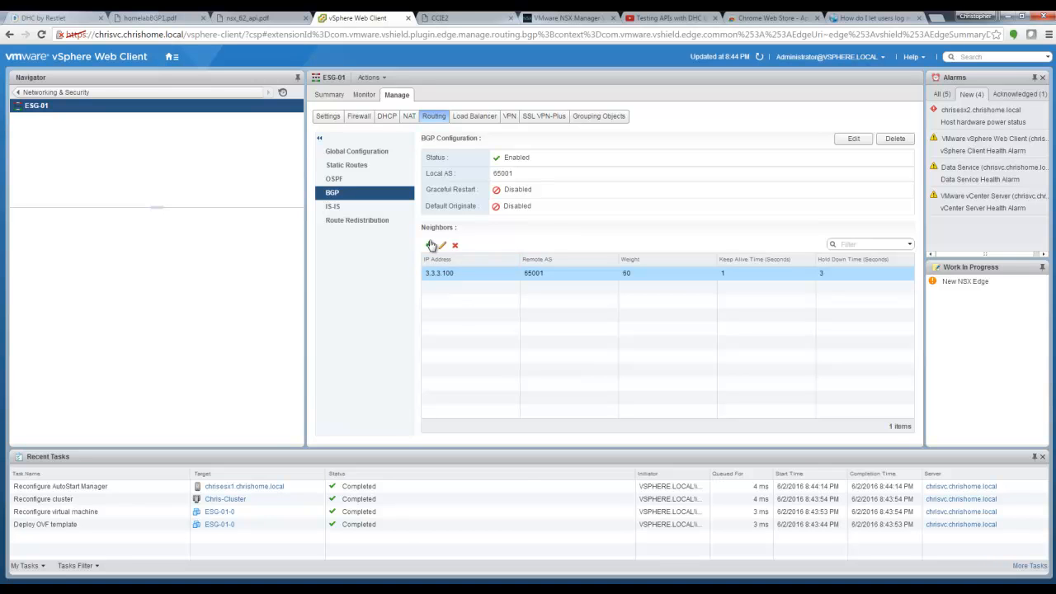
Step: Start a second BGP neighbour using the physical switch address 4.4.4.1 from the diagram
click(165, 17)
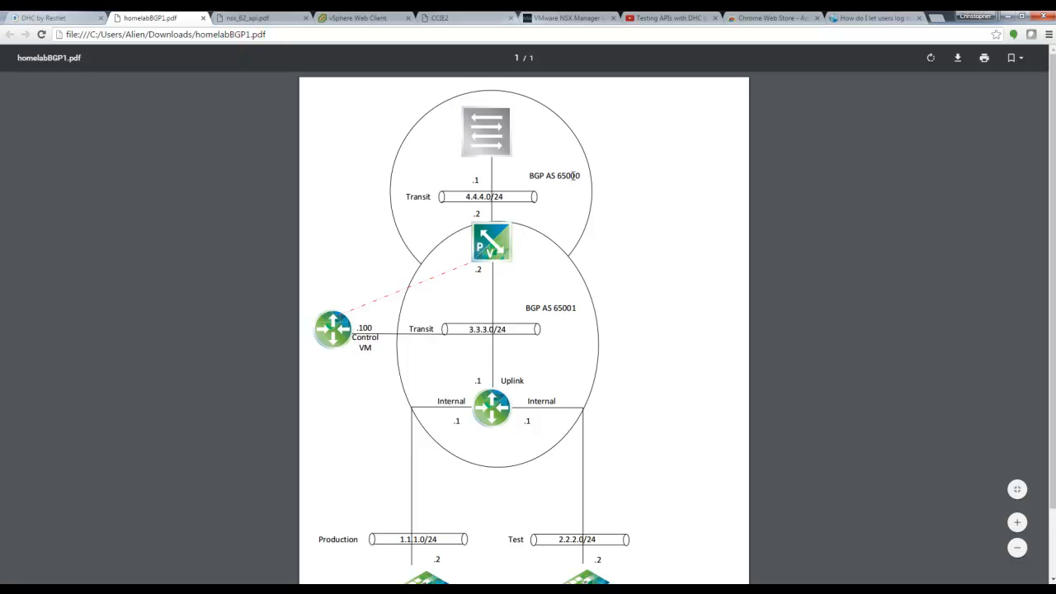
click(377, 17)
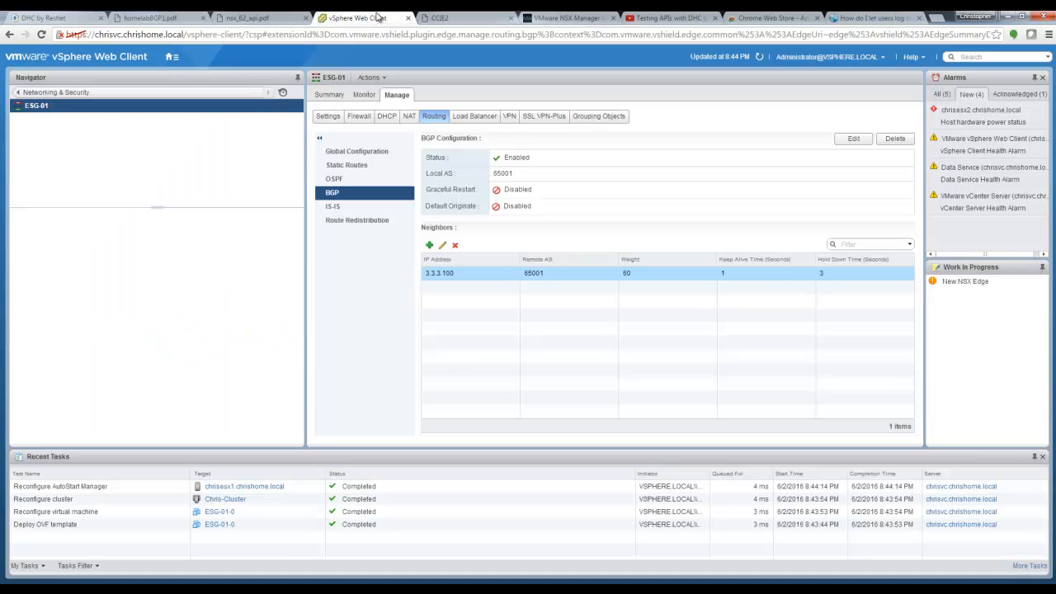
click(429, 244)
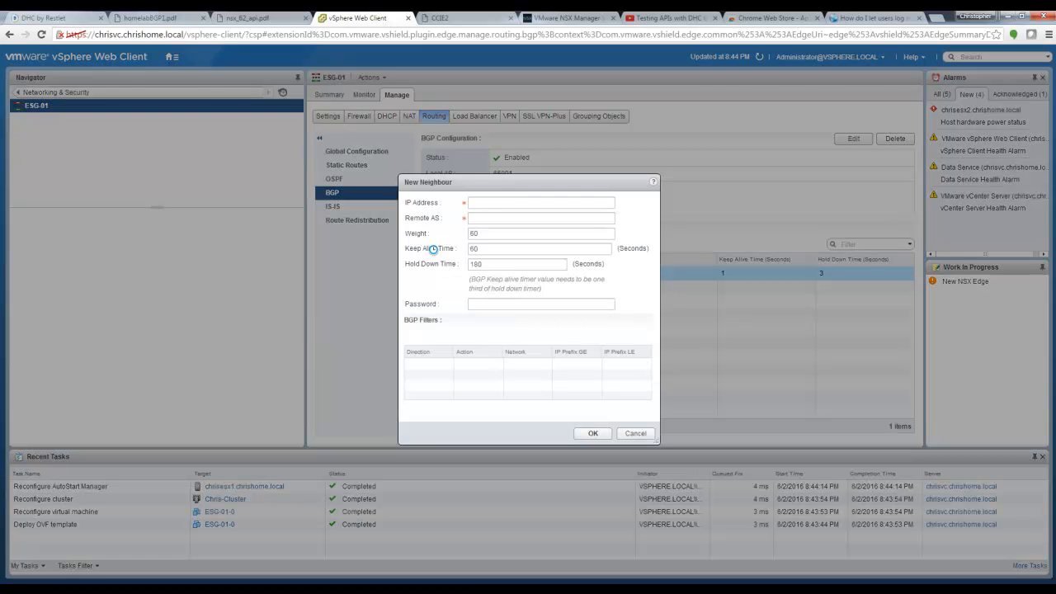
click(490, 204)
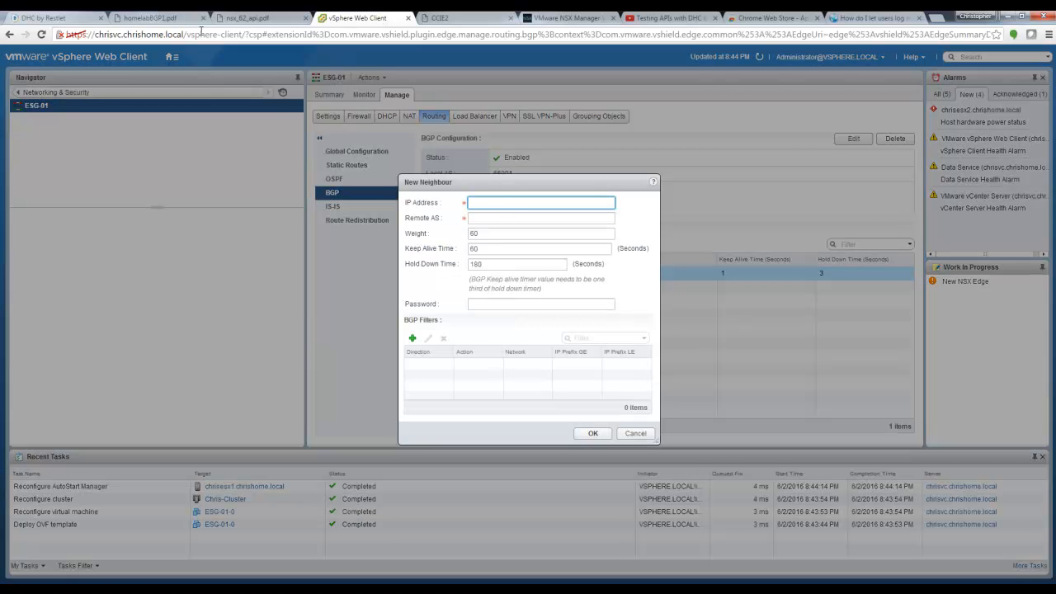
click(178, 19)
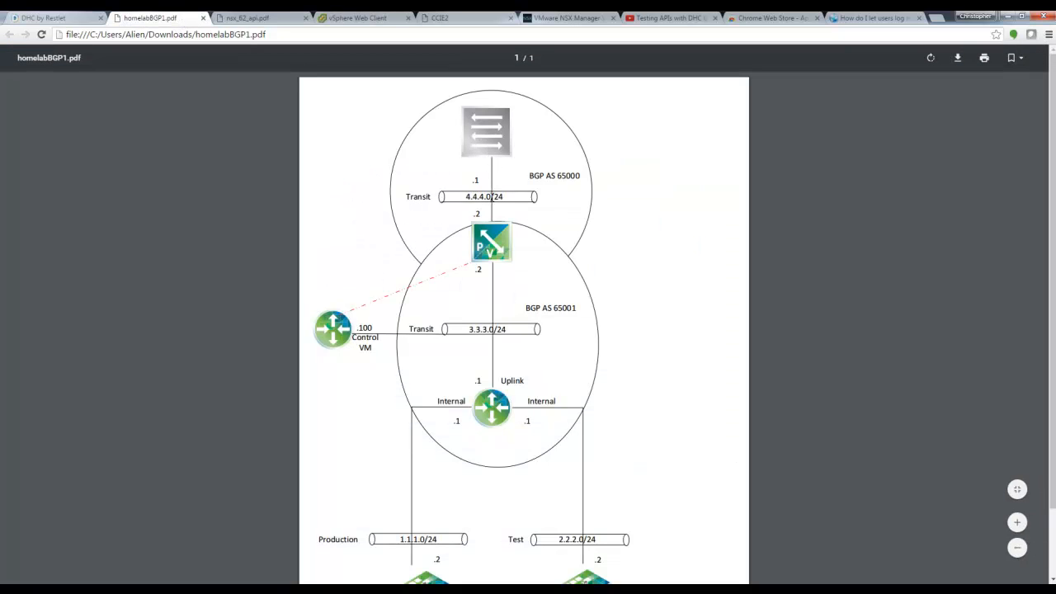
click(367, 18)
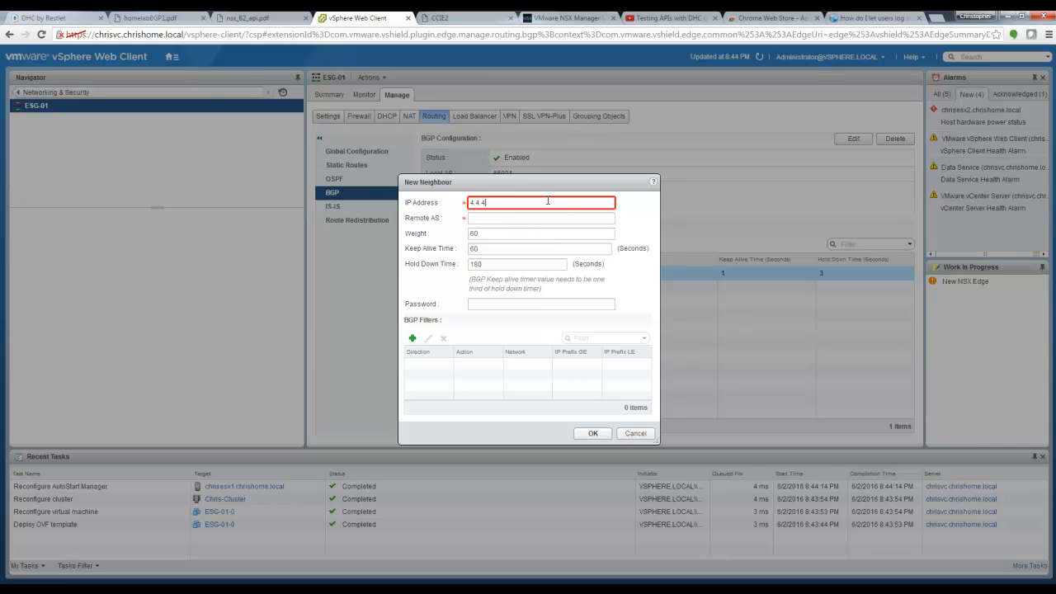
Step: Give neighbour 4.4.4.1 remote AS 65000, keep-alive 1 and hold-down 3, and publish it
click(483, 217)
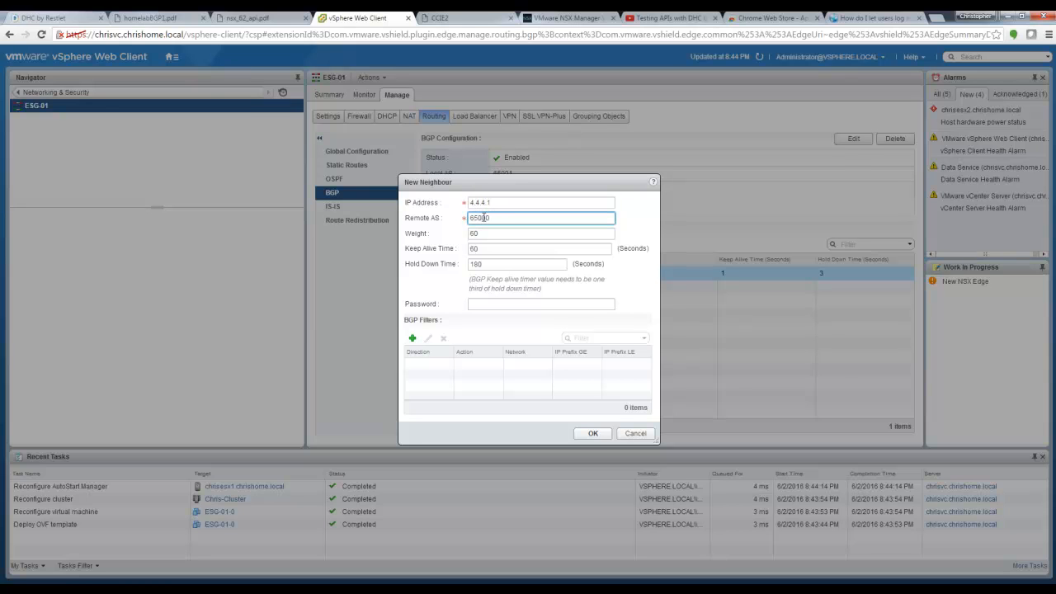
double_click(490, 255)
key(Tab)
text(3)
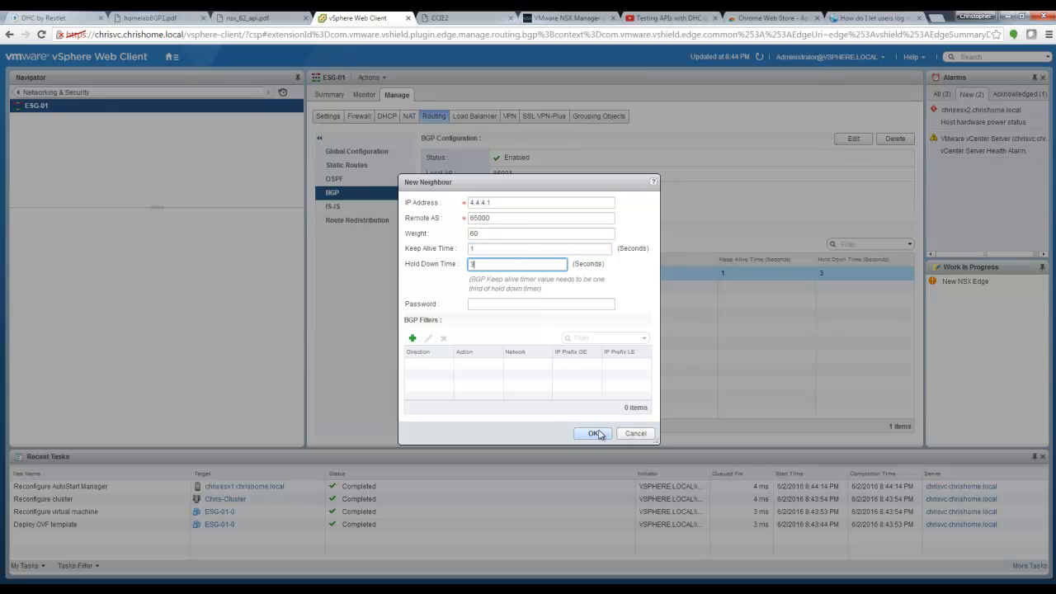
click(595, 433)
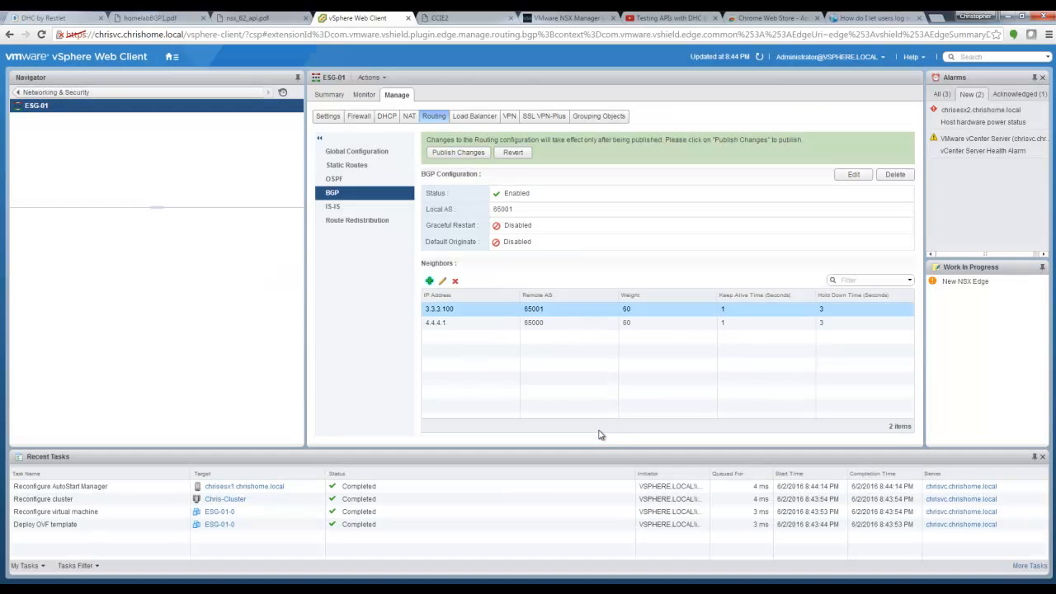
click(440, 153)
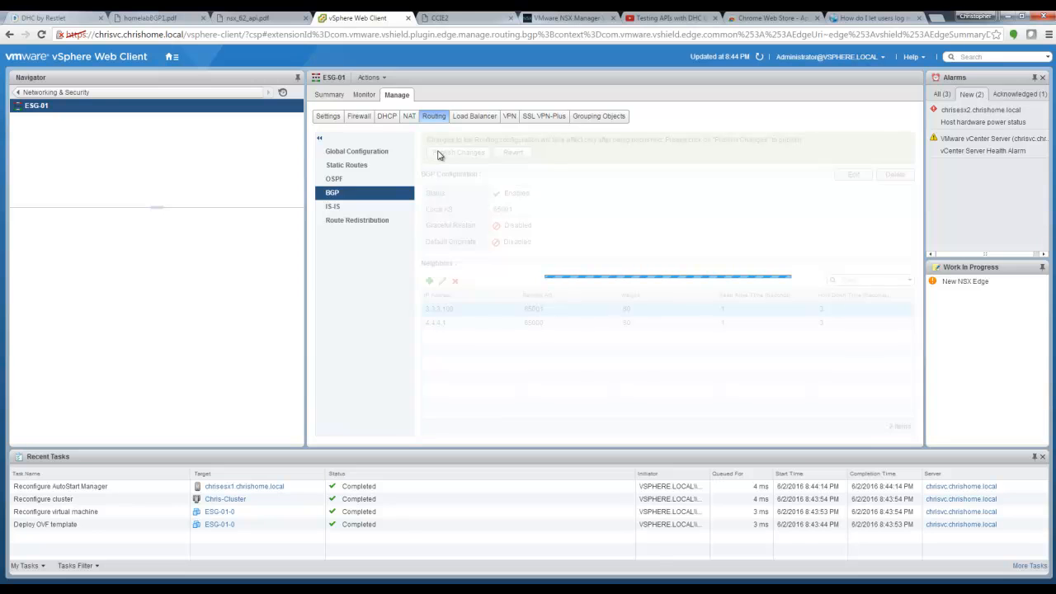
click(353, 222)
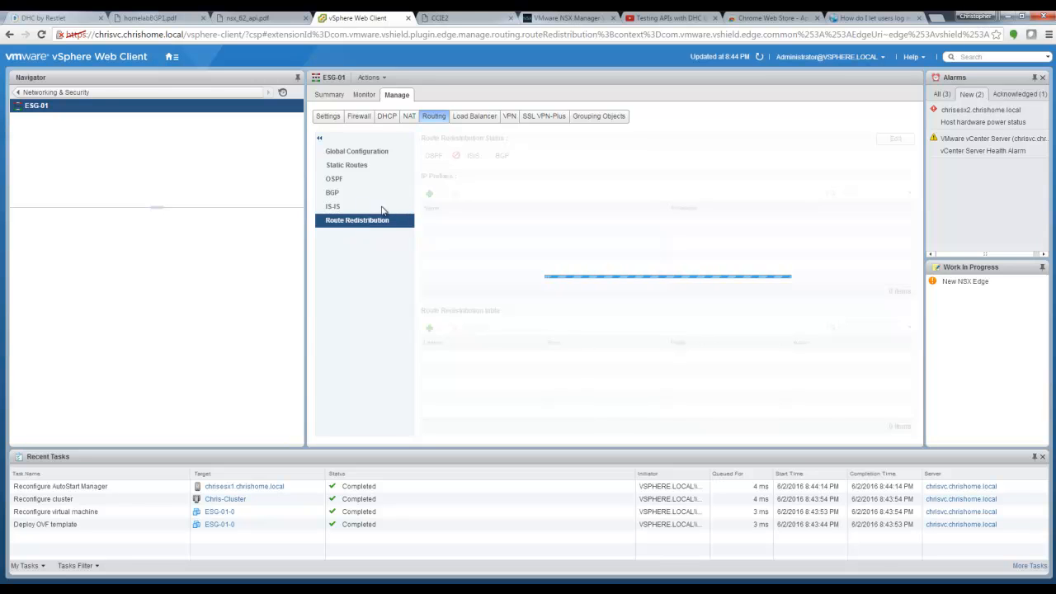
Step: Enable route redistribution for BGP on ESG-01 and publish the change
click(897, 140)
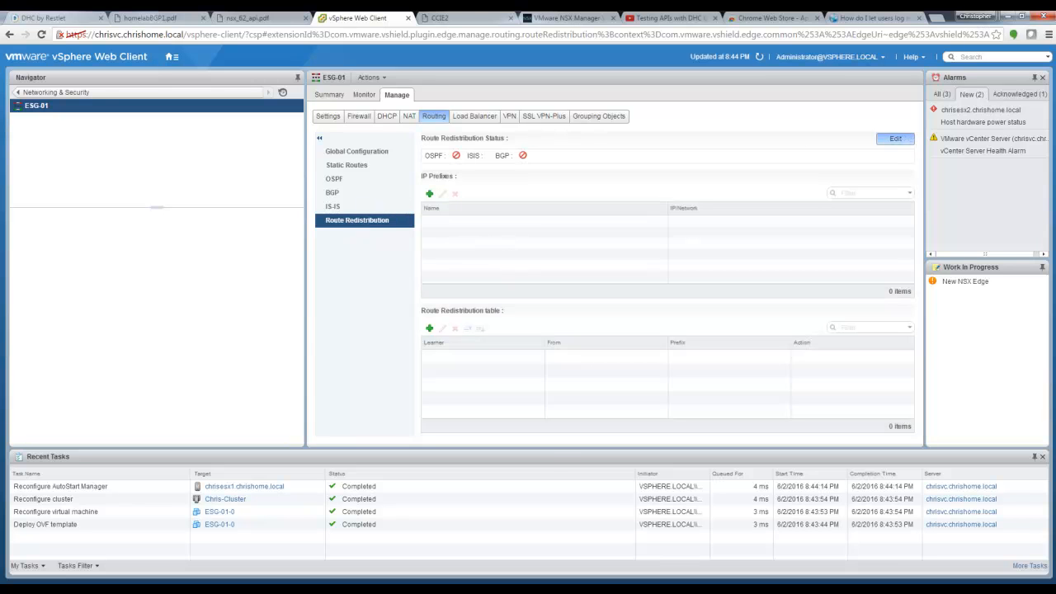
click(457, 316)
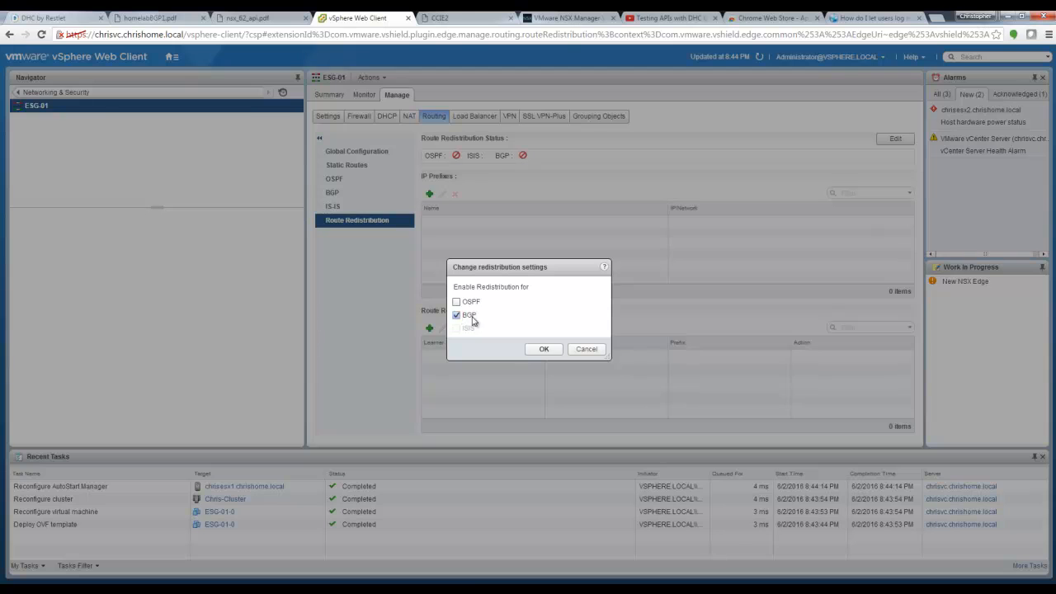
click(544, 349)
click(460, 151)
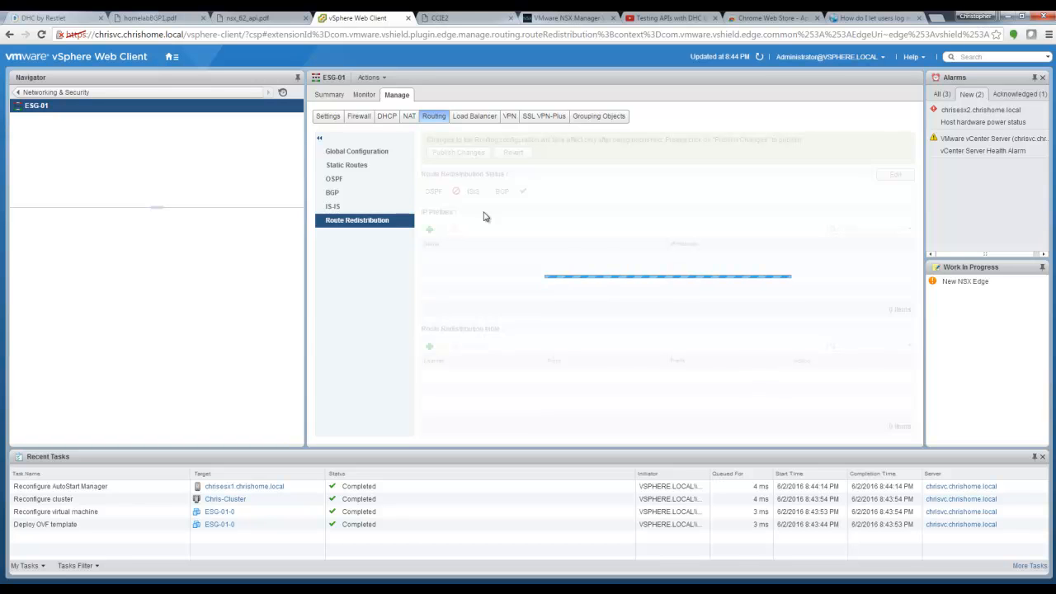
Step: Add a permit rule with learner BGP redistributing connected routes, and publish it
click(429, 330)
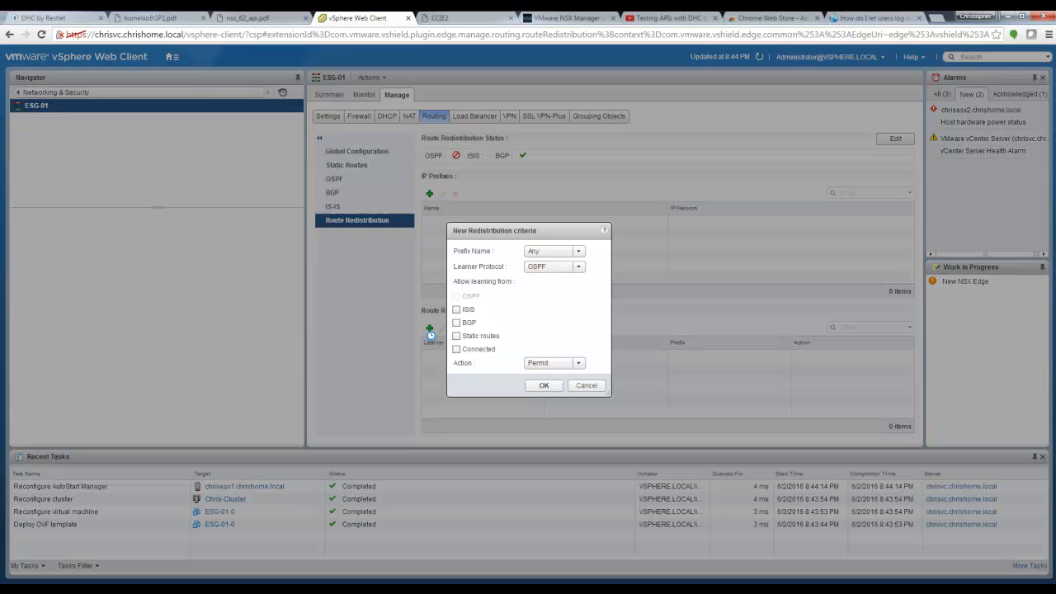
click(457, 349)
click(566, 267)
click(552, 294)
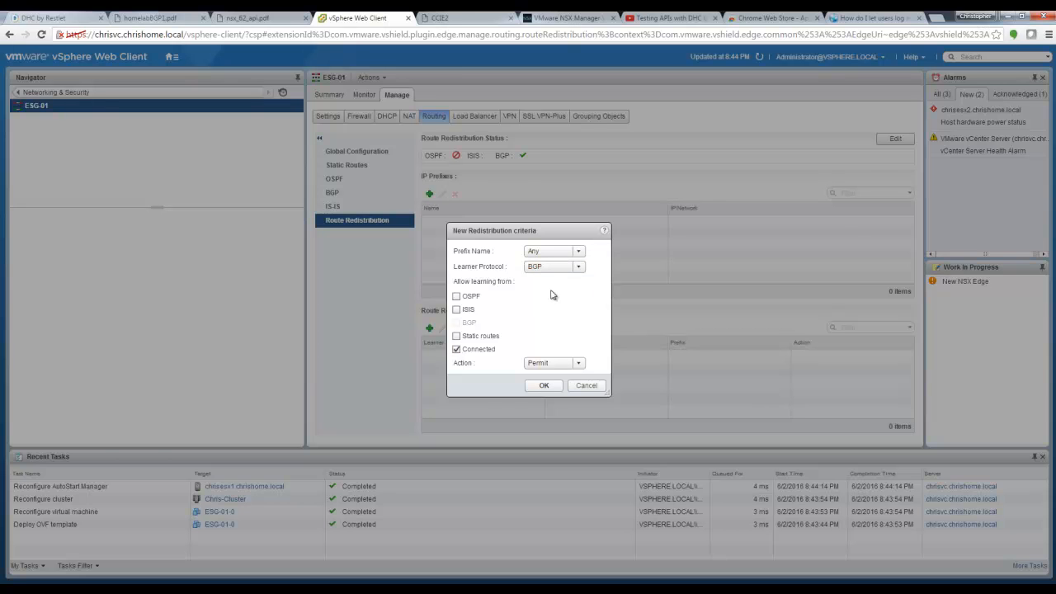
click(548, 385)
click(453, 156)
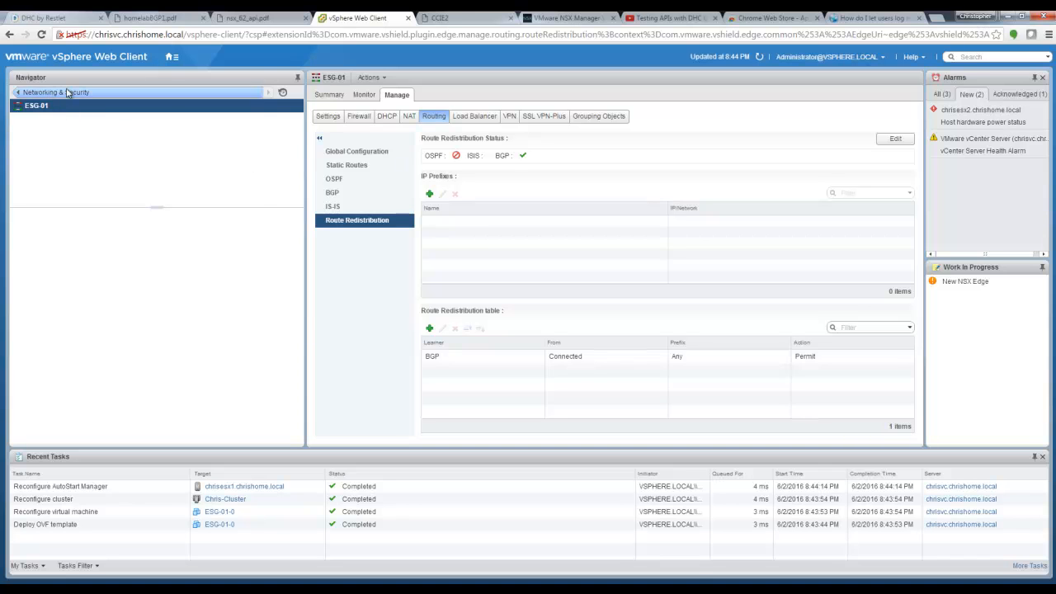
Step: In Hosts and Clusters, review the CCIE2, DLR-01-0 and ESG-01-0 VM summaries and adapters
click(172, 56)
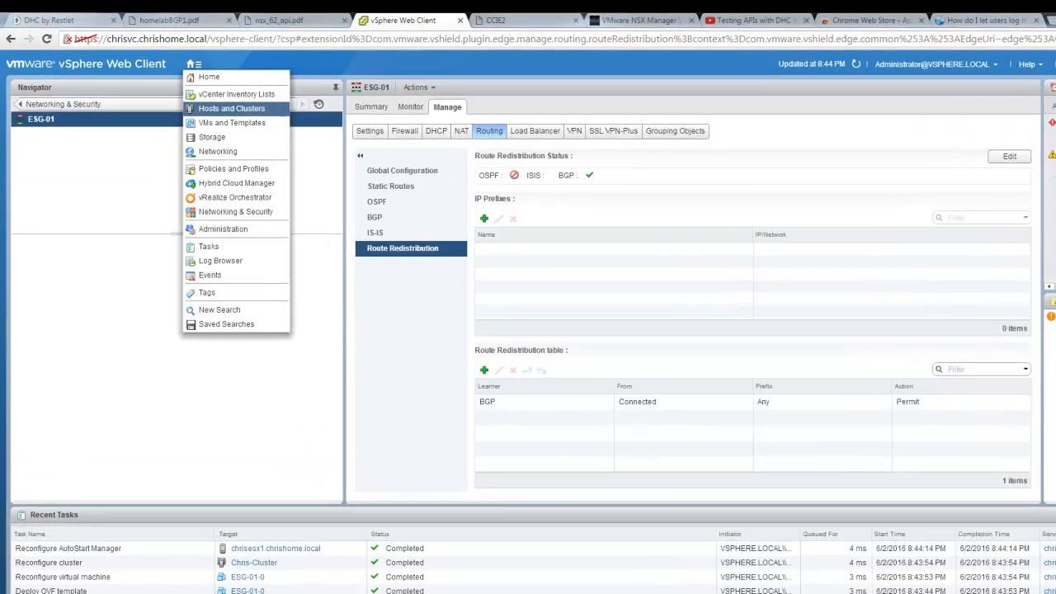
click(232, 108)
click(103, 177)
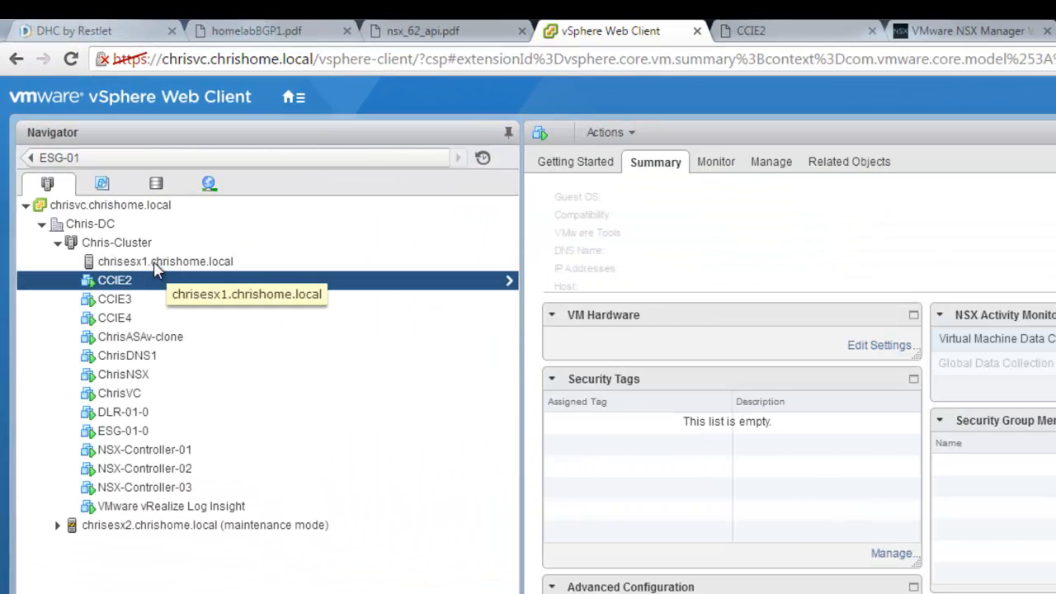
click(124, 412)
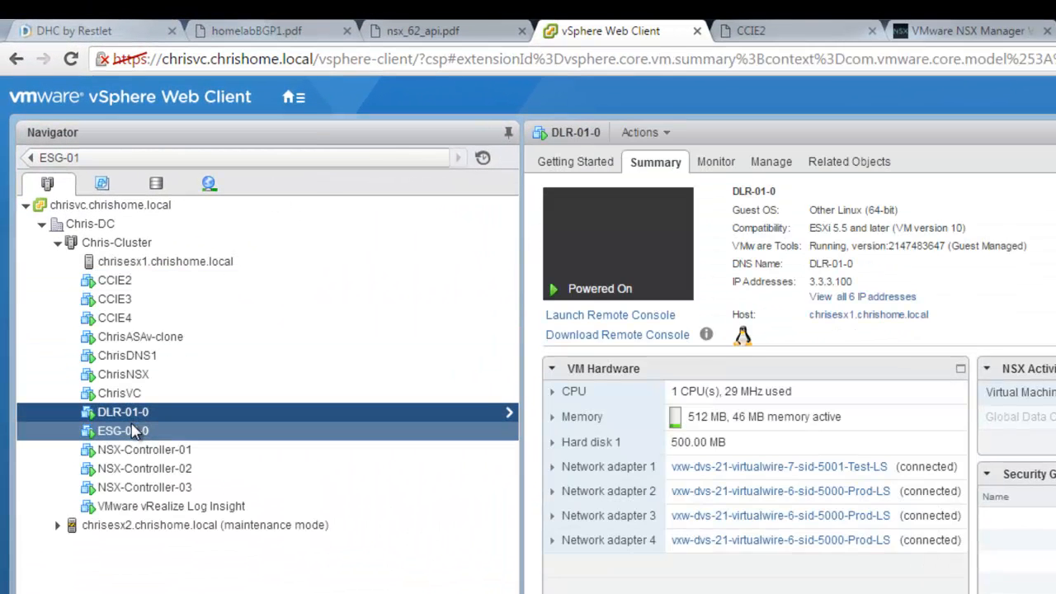
click(132, 431)
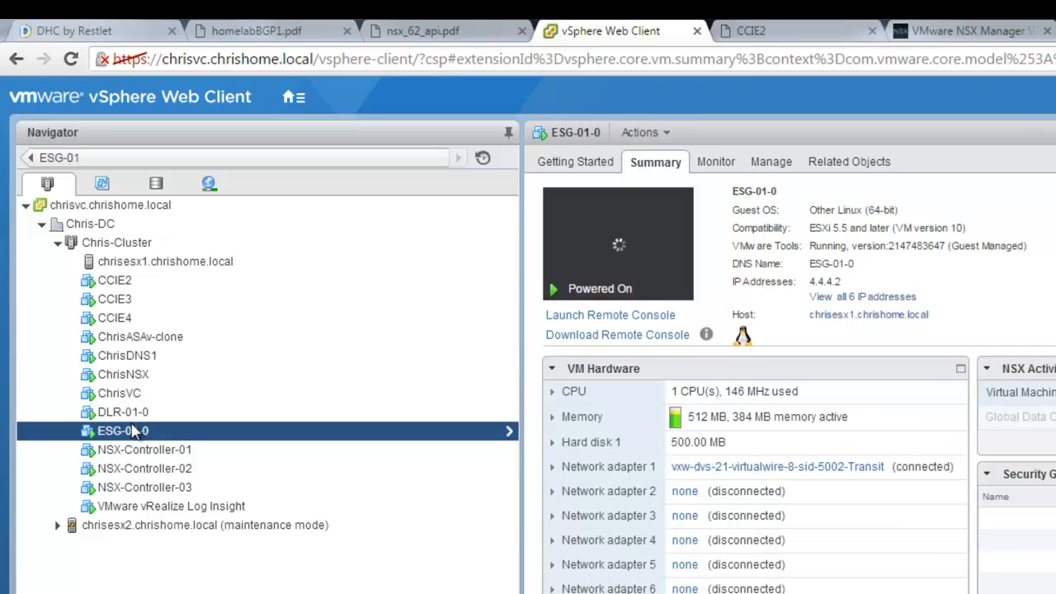
Step: Compare ESG-01-0's adapter connections with DLR-01-0, then launch DLR-01-0's web console in a new tab
click(130, 413)
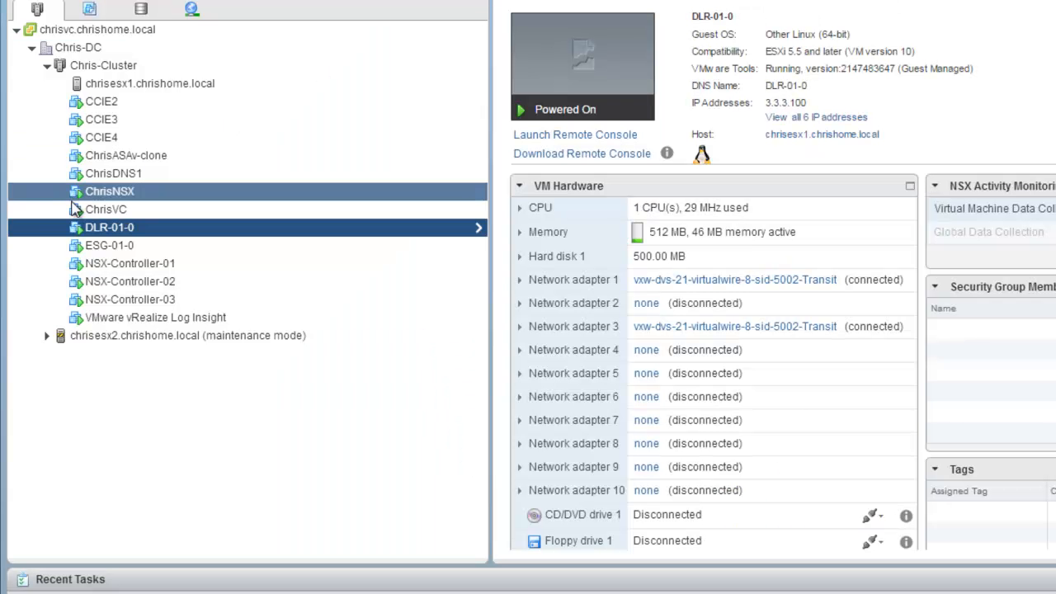
click(114, 247)
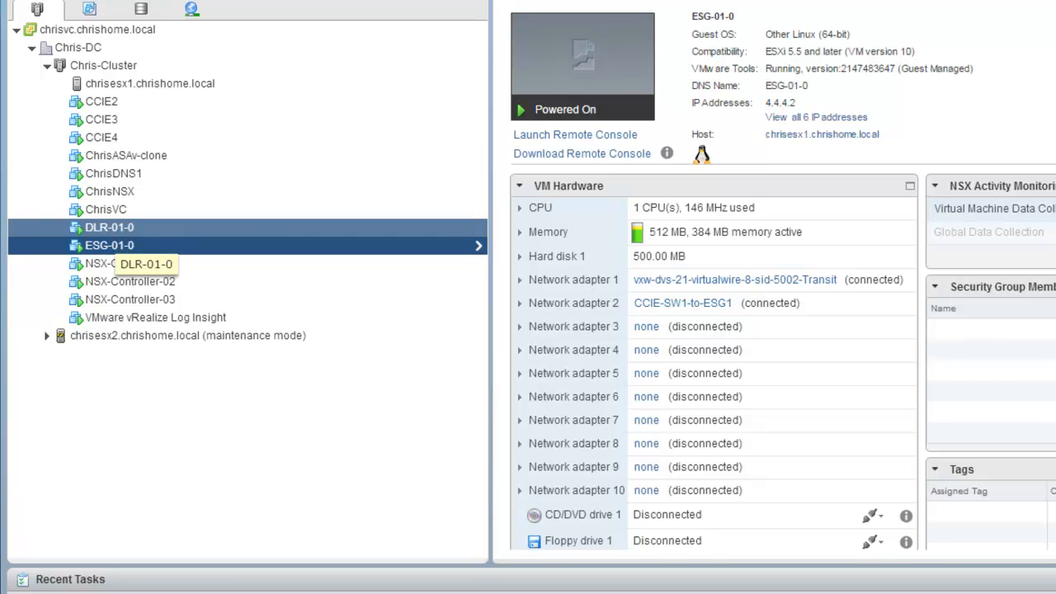
click(105, 233)
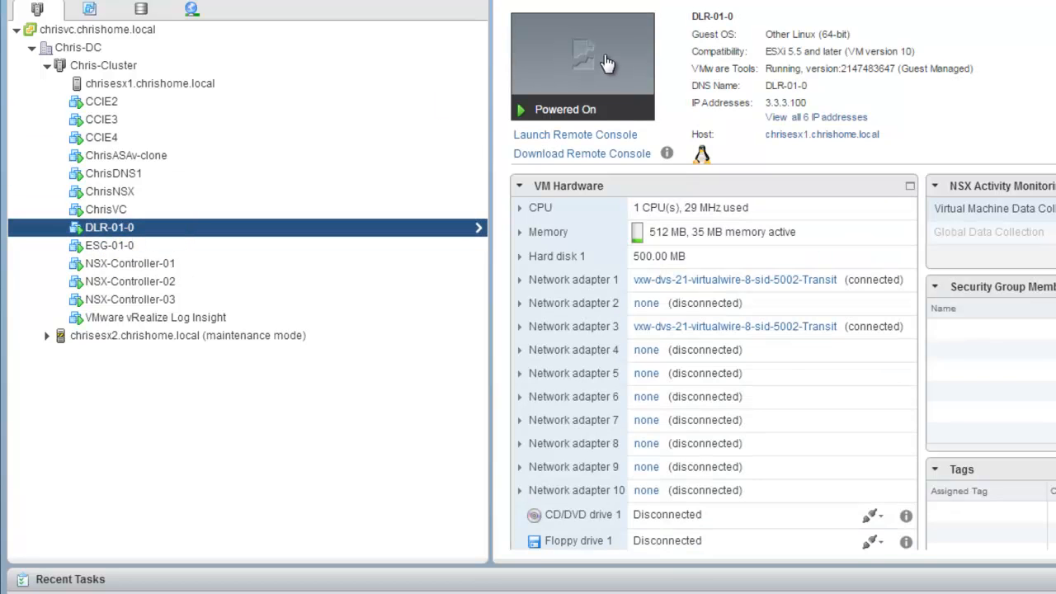
click(607, 63)
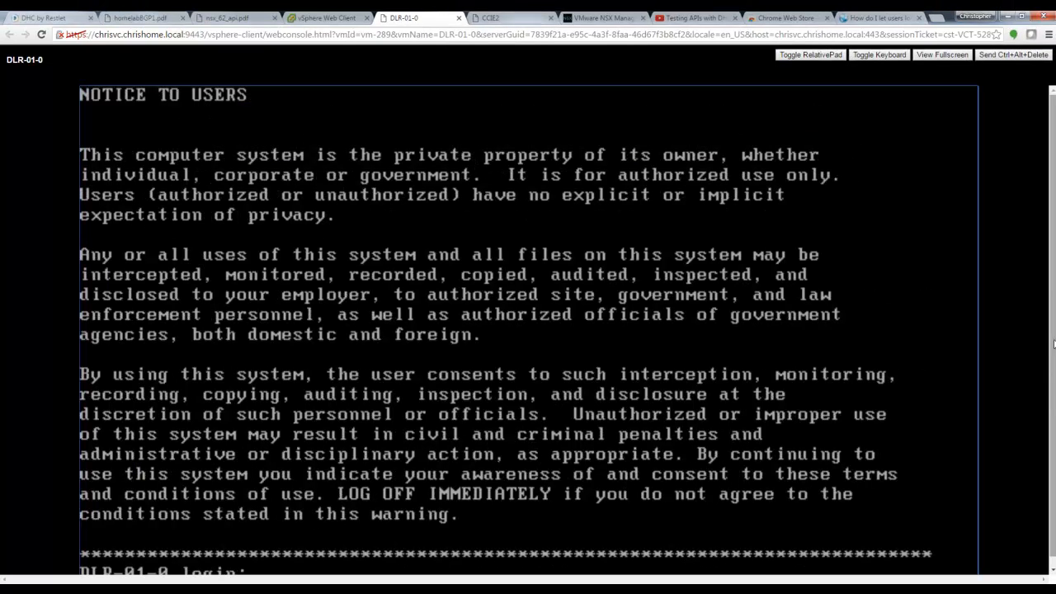
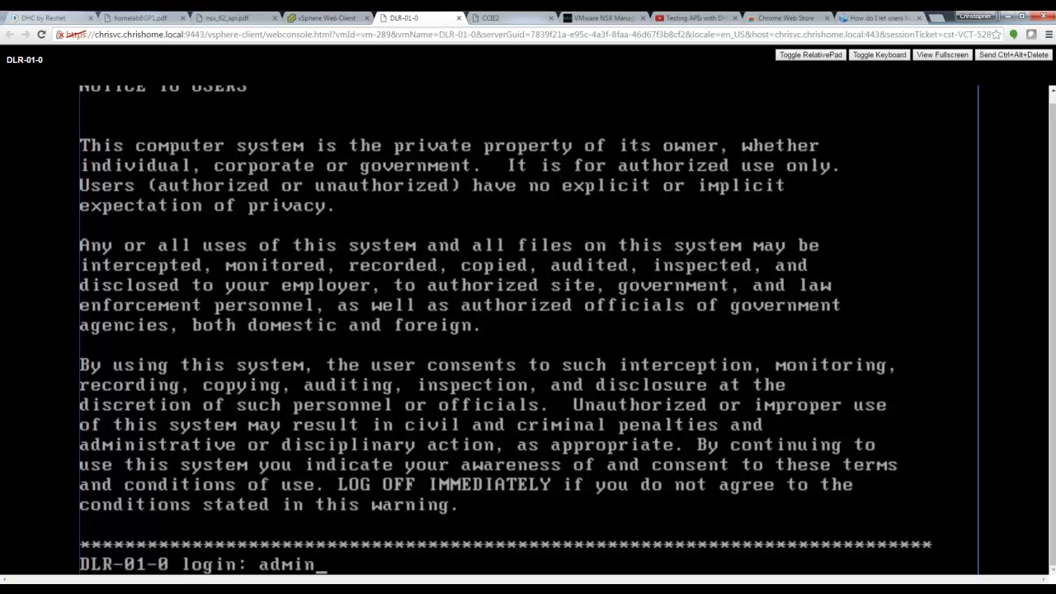
Step: Log in to the DLR-01-0 console as admin with the account password
key(Return)
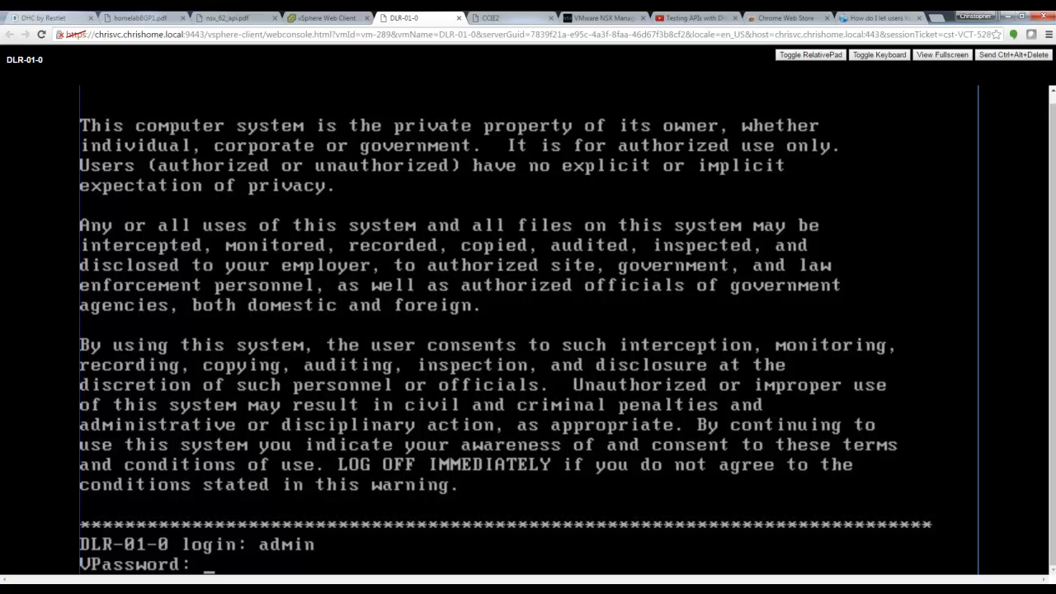
key(Return)
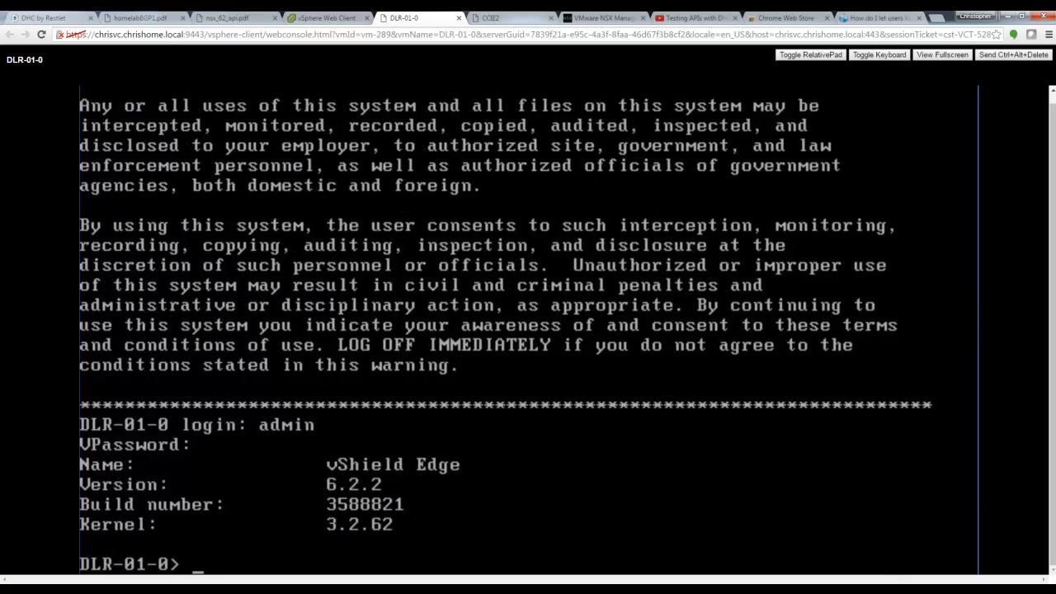
Step: Run 'show ip bgp nei' to confirm neighbour 3.3.3.2 (AS 65001) is Established
key(Return)
key(Return)
key(Return)
key(Return)
key(Return)
key(Return)
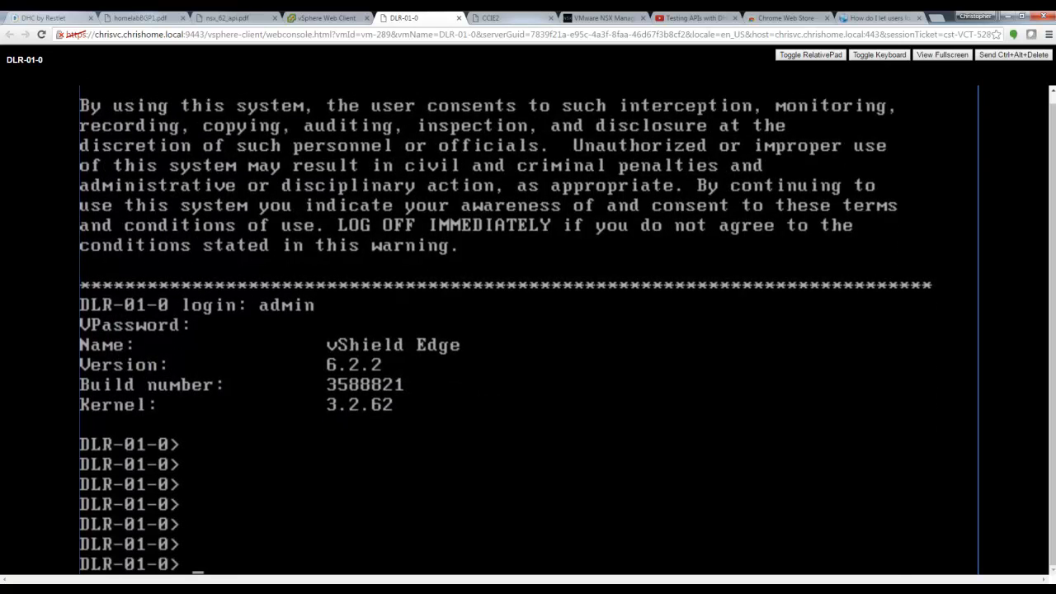
text(show ip bgp nei)
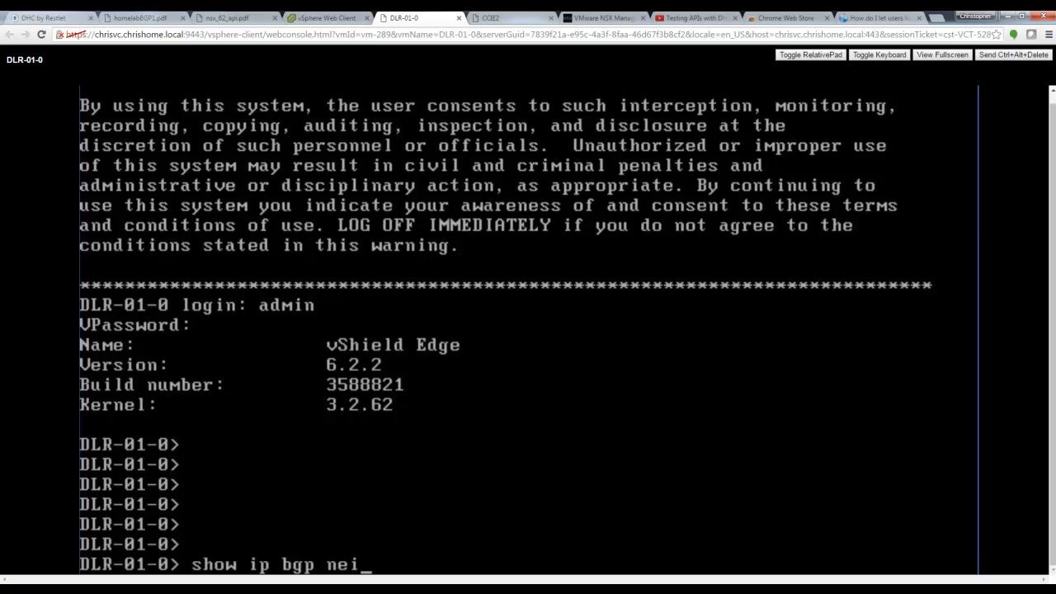
key(Return)
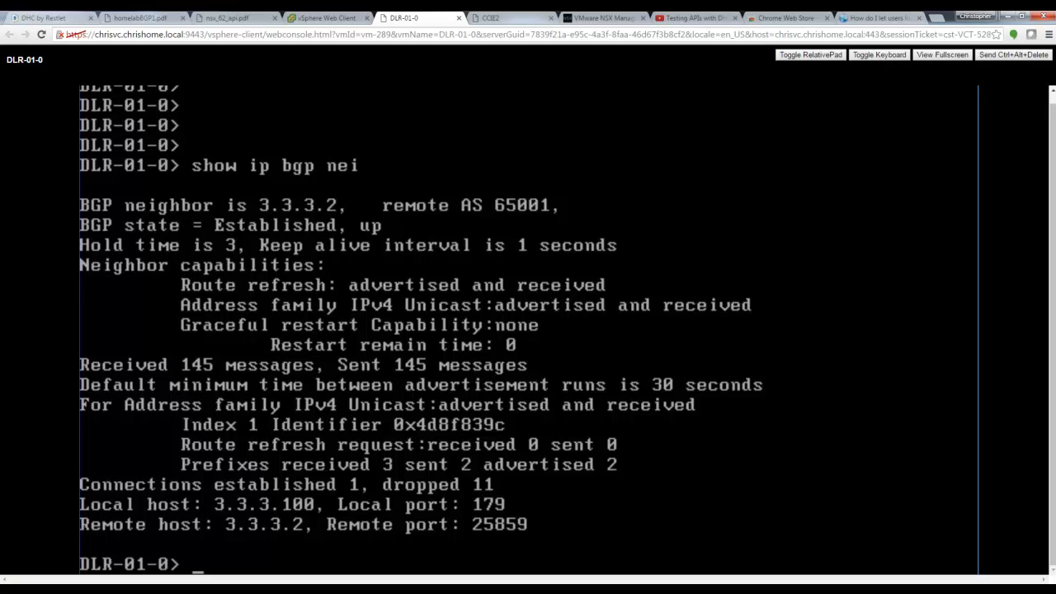
Step: Show DLR-01-0's routing table with 0.0.0.0/0 and 4.4.4.0/24 via 3.3.3.2, and ping 4.4.4.1
text(sh ip route)
key(Return)
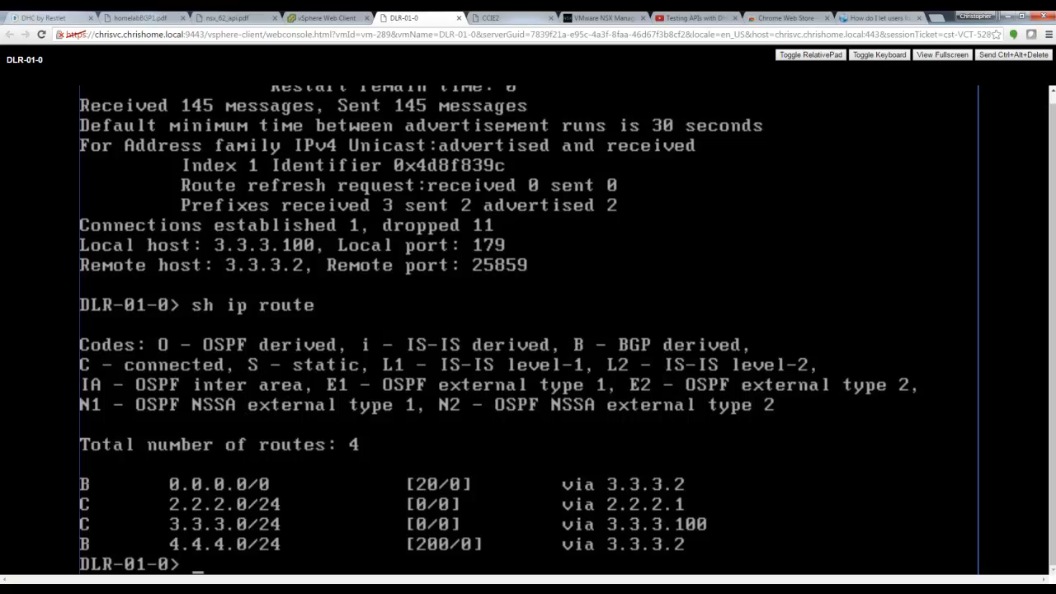
text(ping 4.4.4.1)
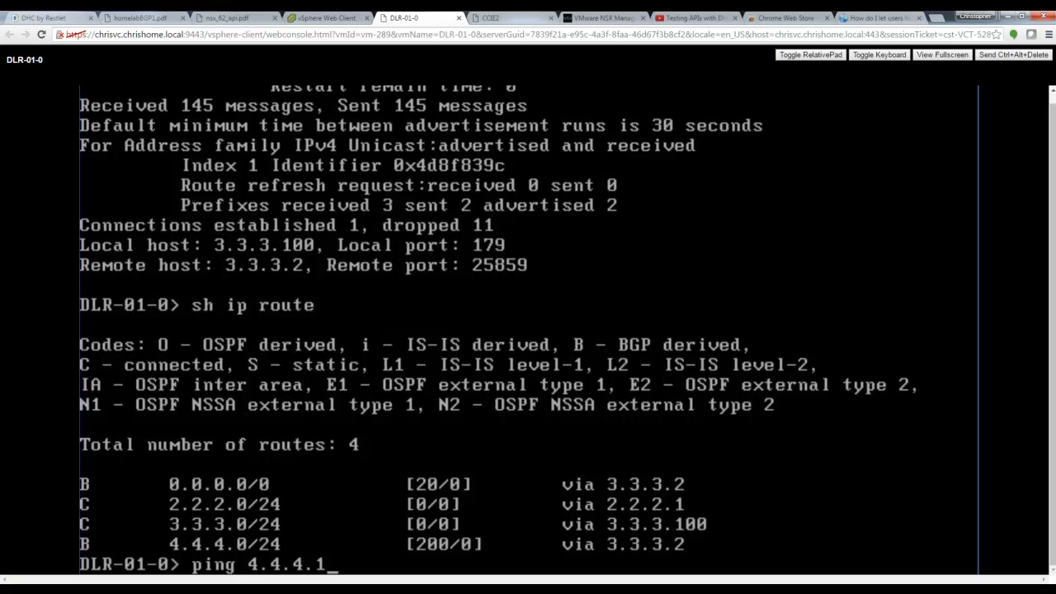
key(Return)
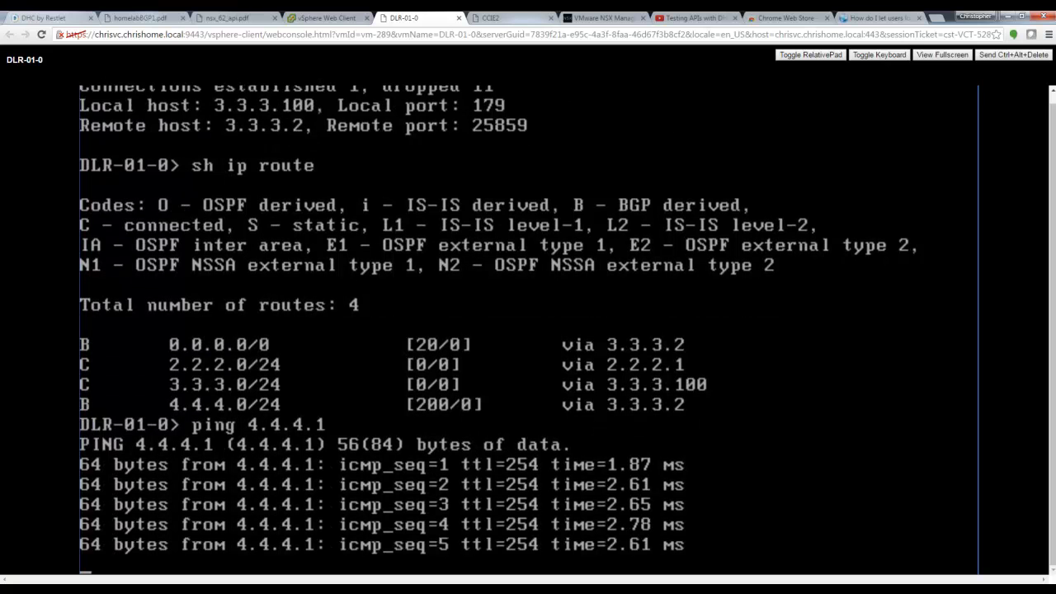
click(501, 18)
Step: Ping 4.4.4.1 from CCIE2, then launch and focus ESG-01-0's web console from the vSphere inventory
text(p)
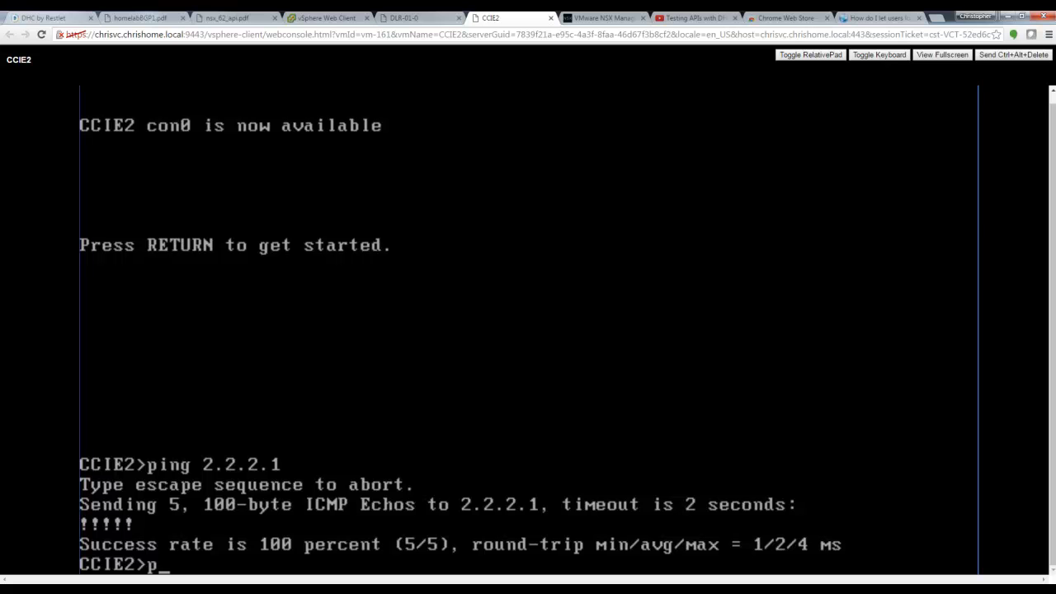
text(ing 4.4.4.1)
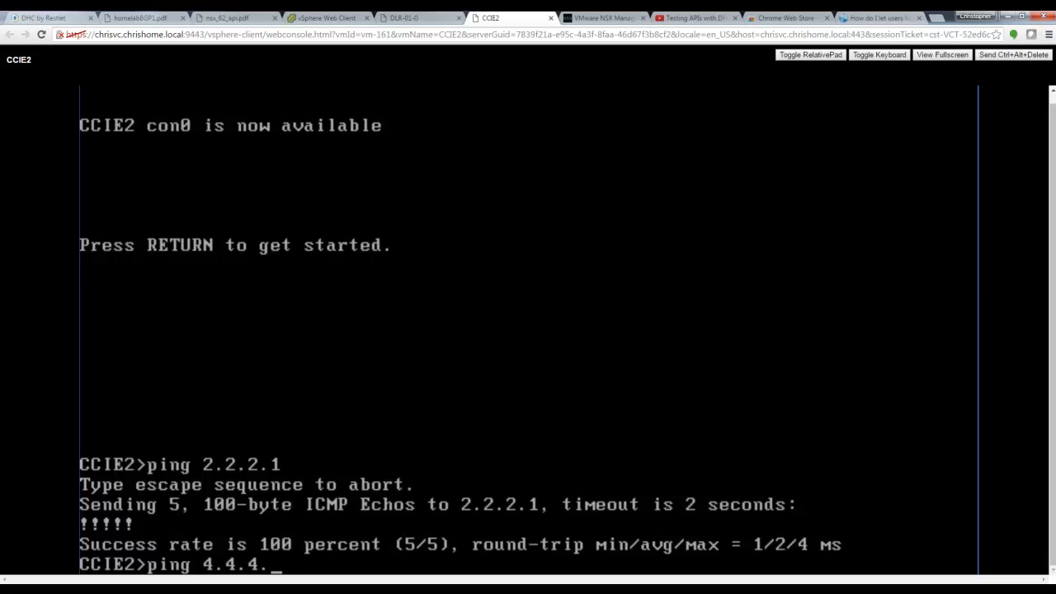
key(Return)
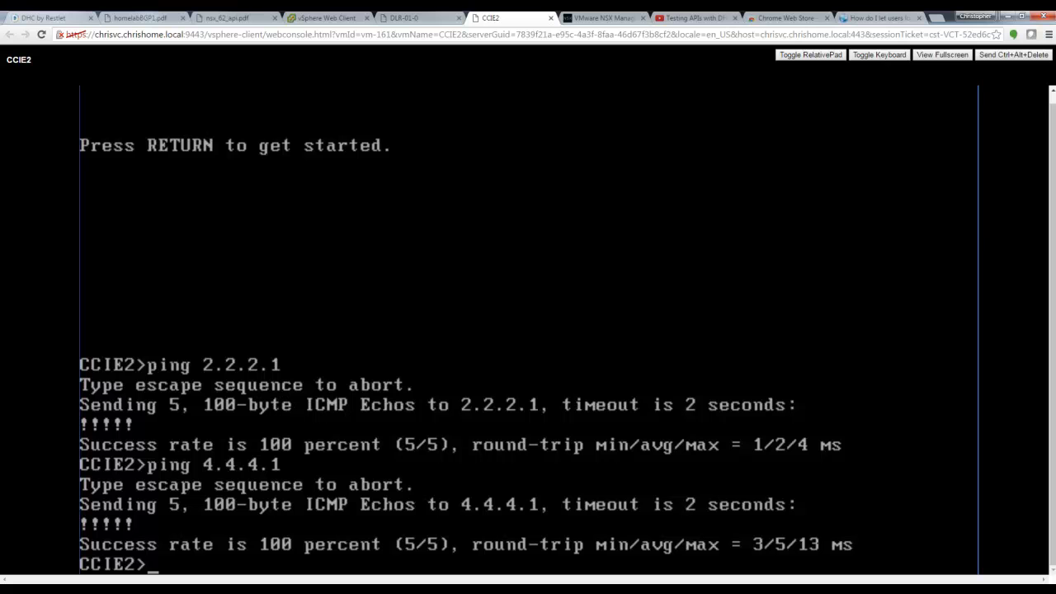
click(325, 18)
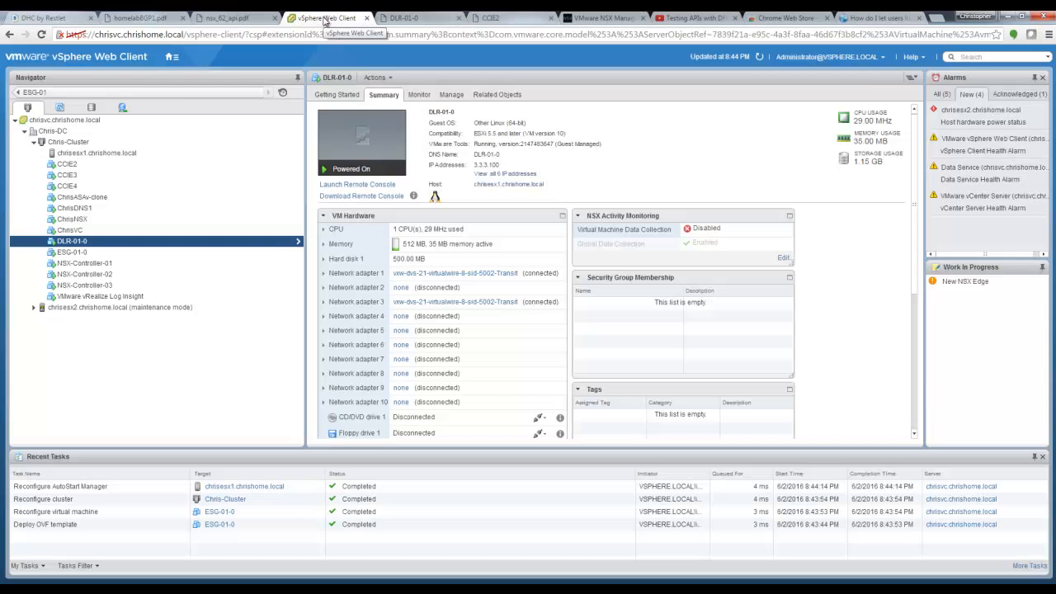
click(72, 252)
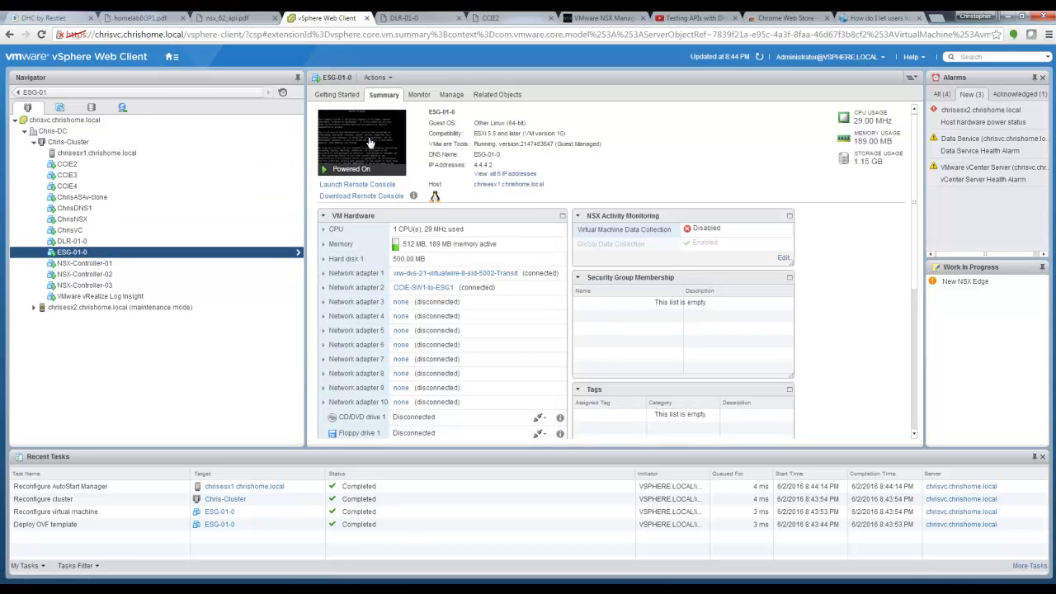
click(370, 143)
click(529, 330)
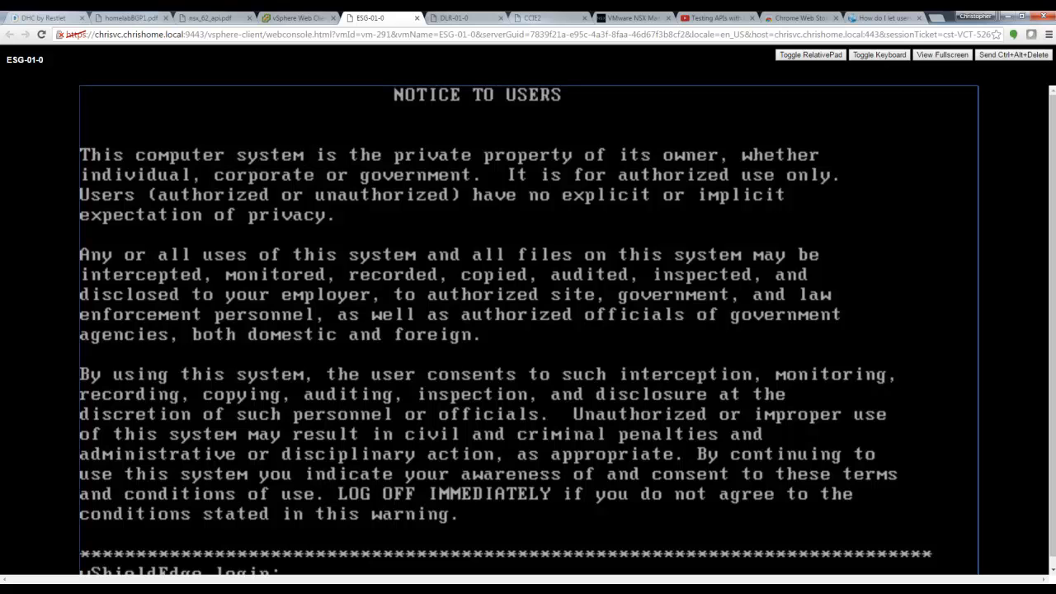
Step: Log in to the ESG-01-0 console as admin
text(admin)
key(Return)
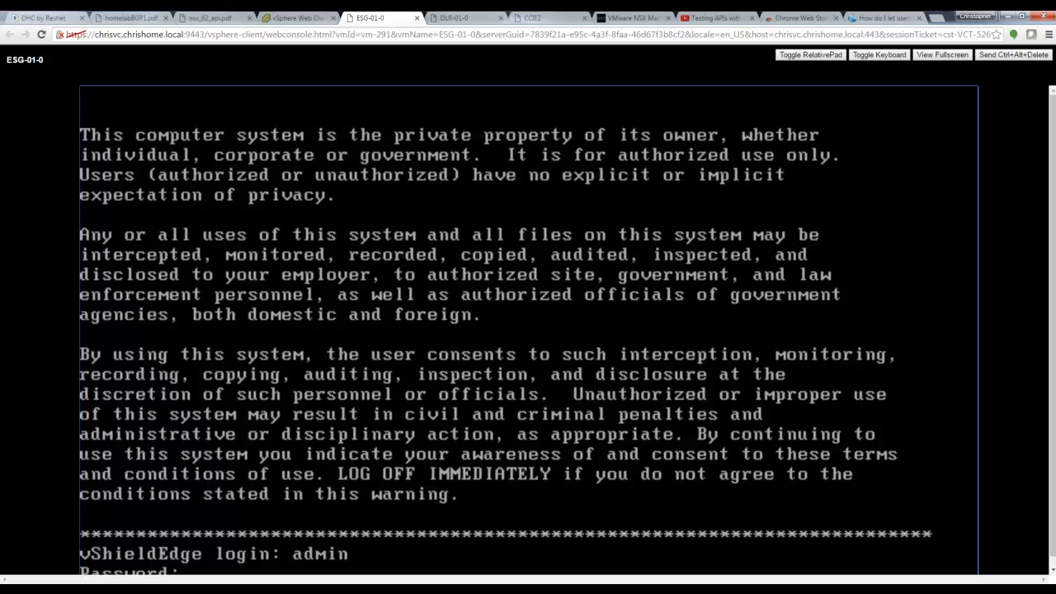
key(Return)
Step: Page through 'sh ip bgp ne' neighbor output, then run 'sh ip route' on ESG-01-0
key(Return)
key(Return)
key(Return)
key(Return)
key(Return)
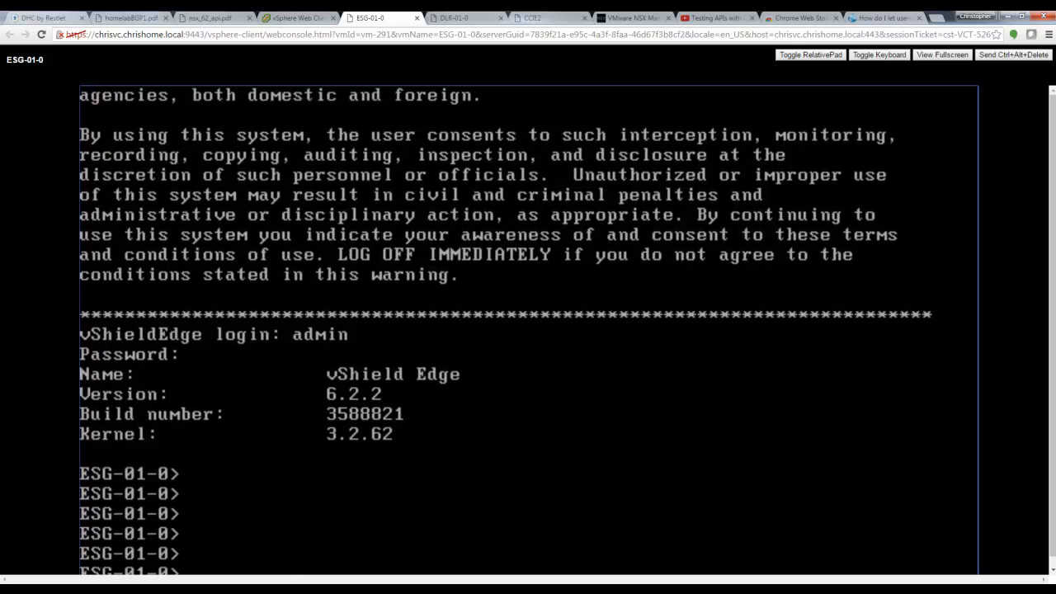
text(sh ip bgp ne)
key(Return)
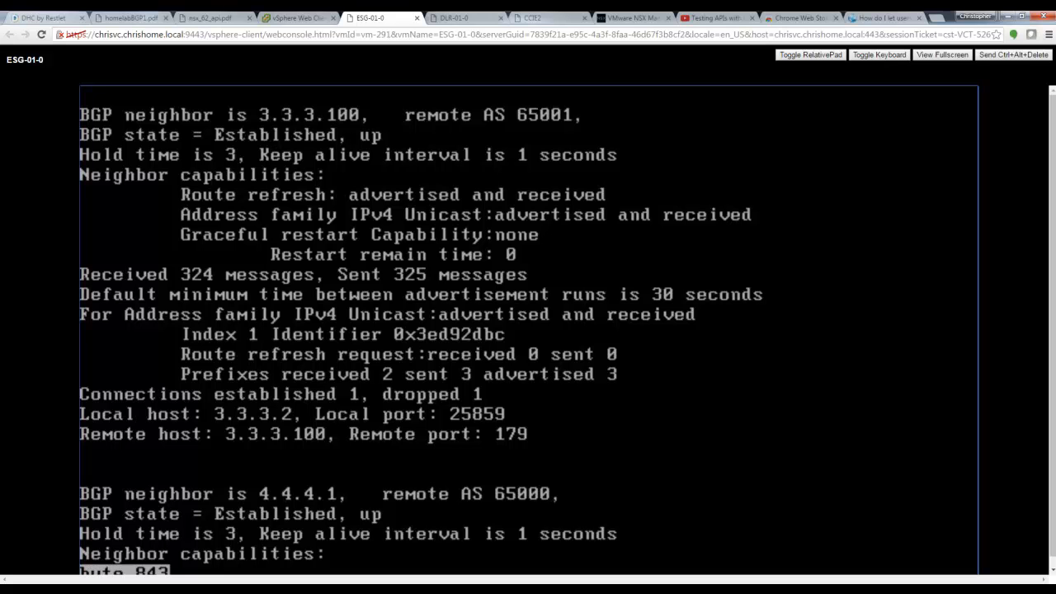
key(Return)
key(Return)
key(Return)
key(Return)
key(Return)
key(Return)
key(Return)
key(Return)
key(Return)
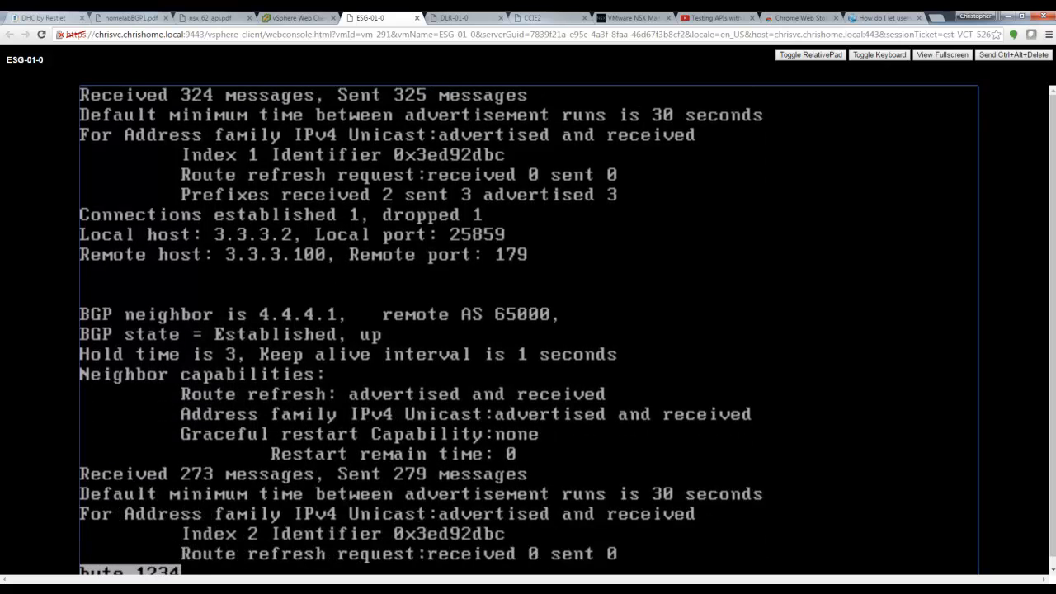
key(Return)
key(Return)
key(Return)
key(Return)
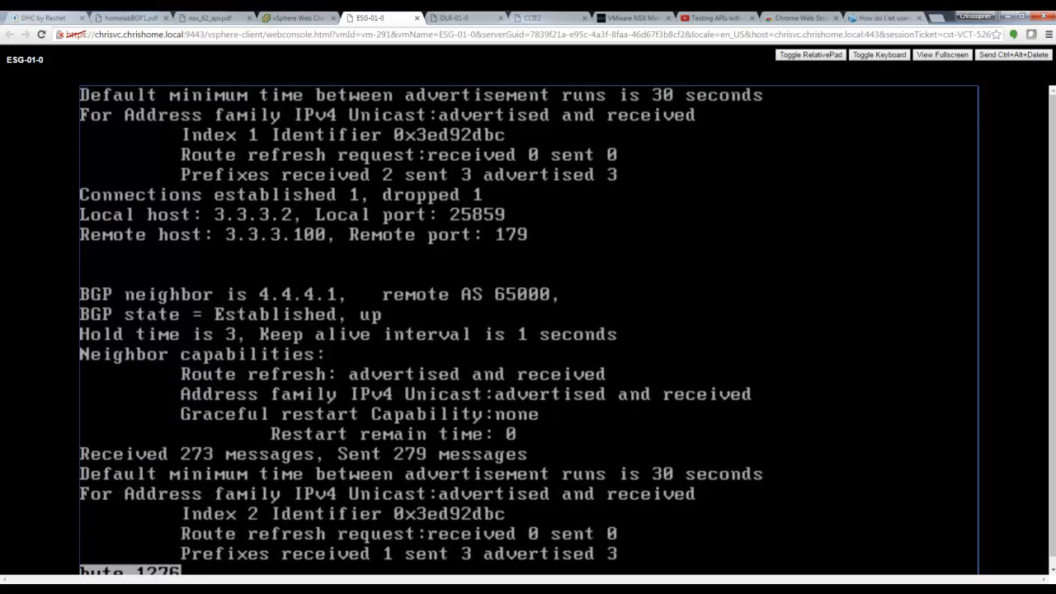
key(Return)
text(sh ip route)
key(Return)
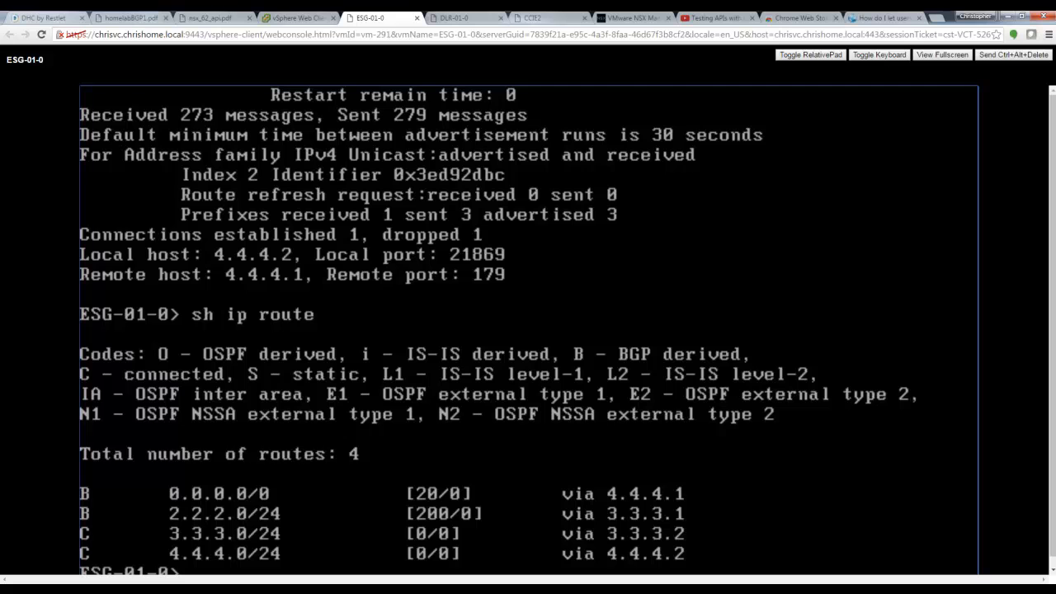
Step: Ping 2.2.2.2, 4.4.4.1 and 172.16.1.2 from ESG-01-0, stopping each with Ctrl+C
text(ping)
scroll(1055, 362, down, 1)
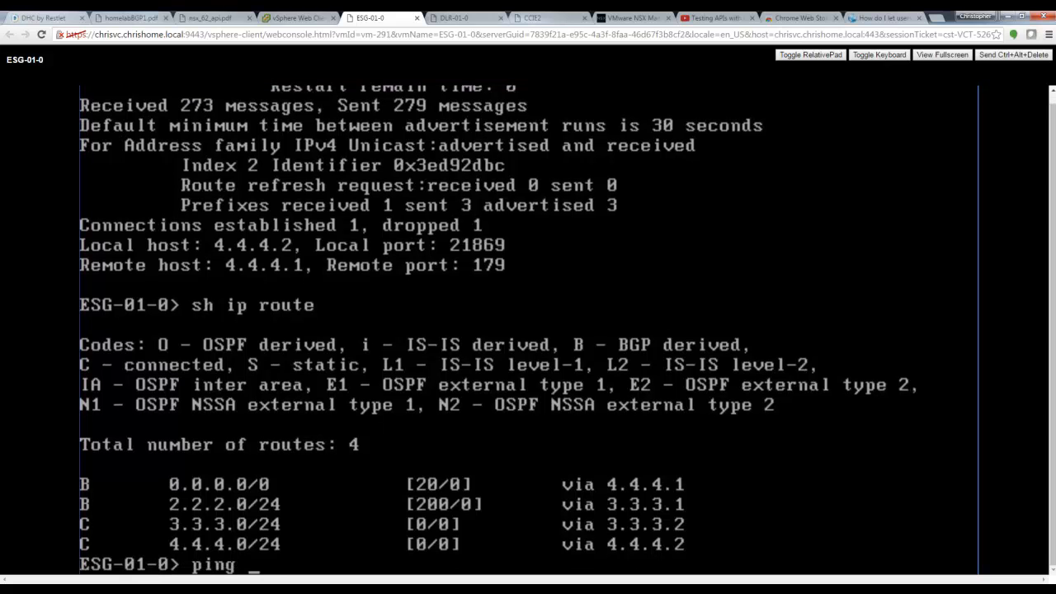
text(2.2.2.2)
key(Return)
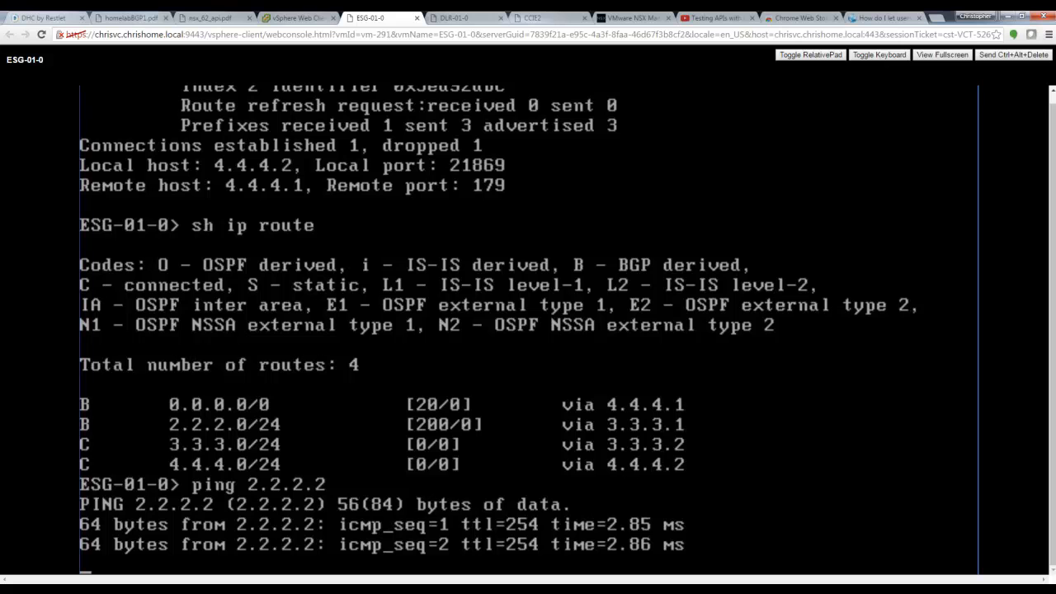
key(ctrl+c)
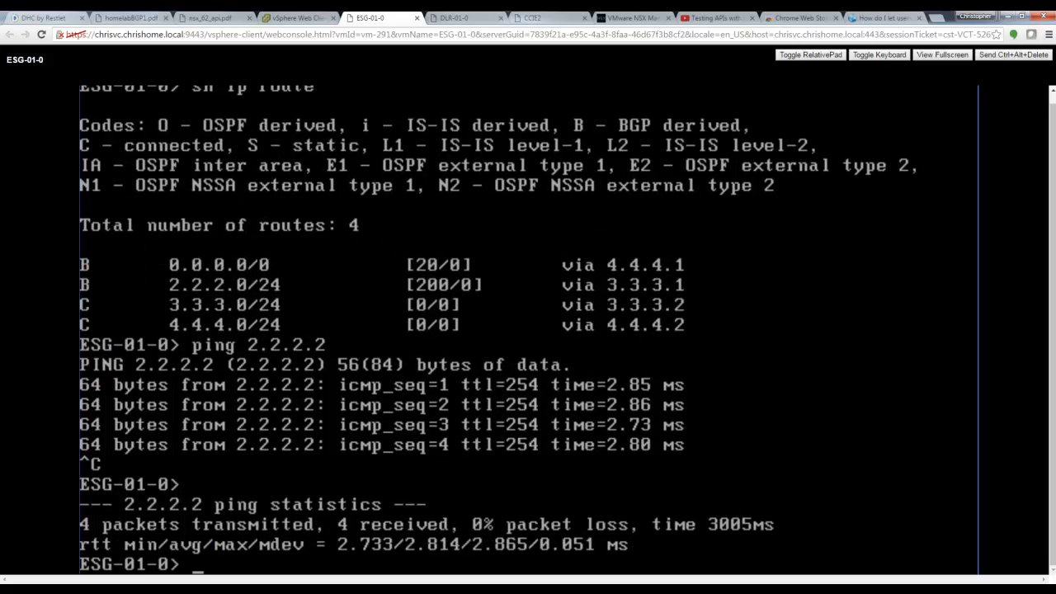
text(ping 4.4.4.1)
key(Return)
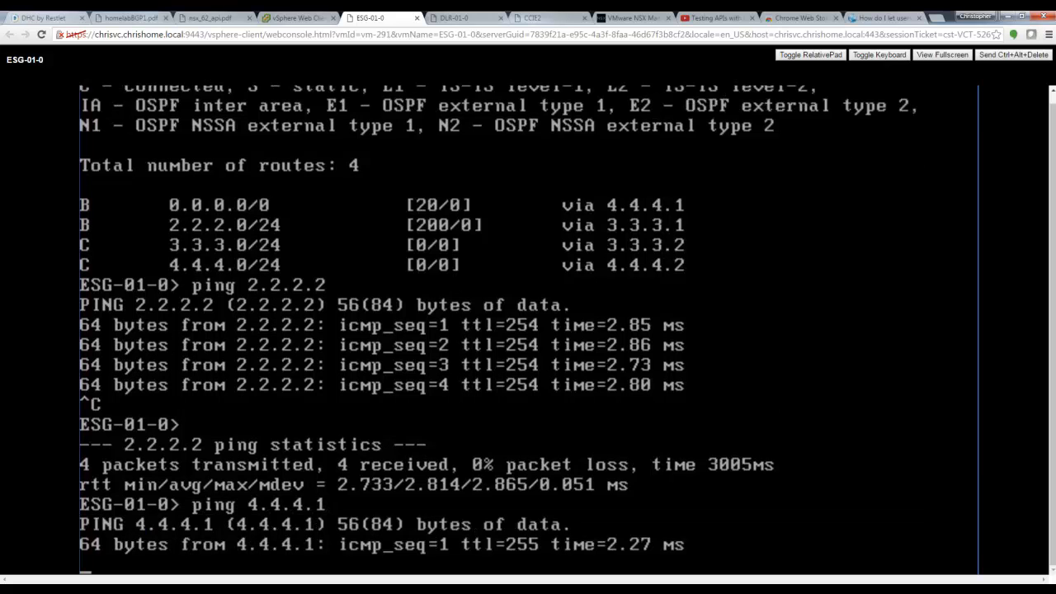
key(ctrl+c)
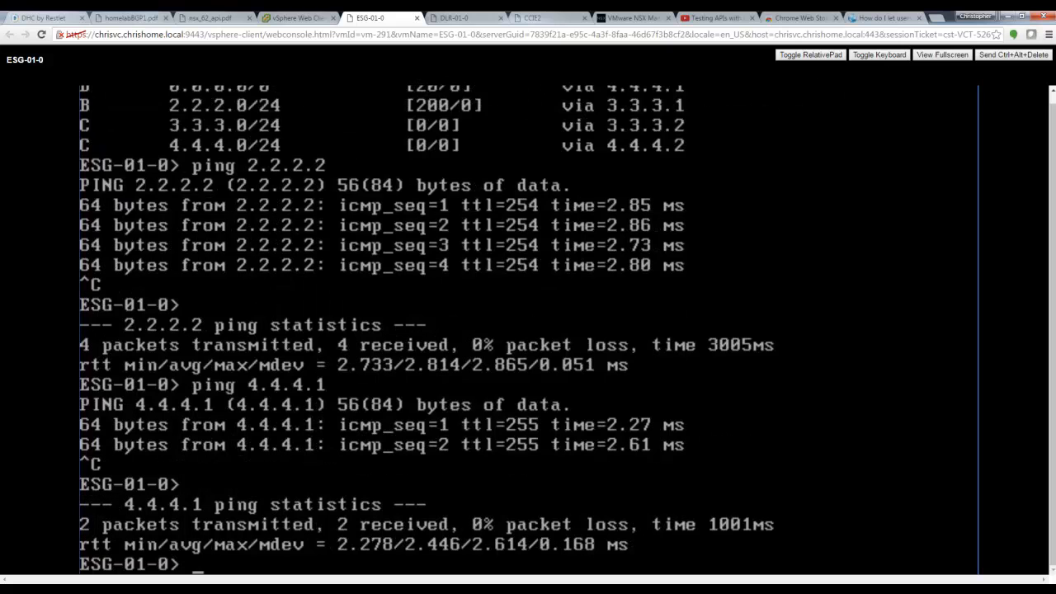
text(ping 172.16.1)
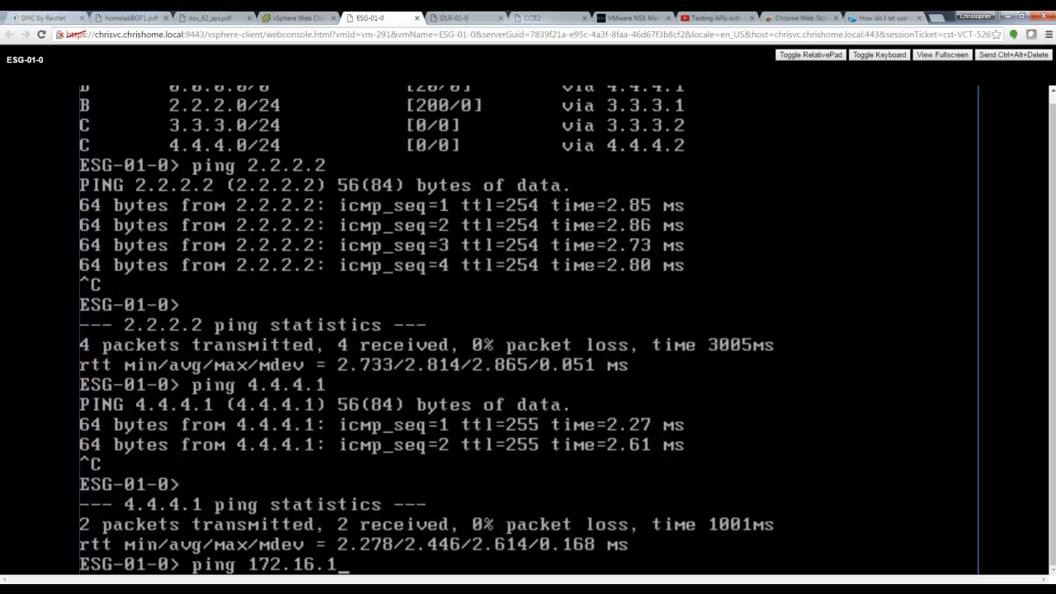
text(.2)
key(Return)
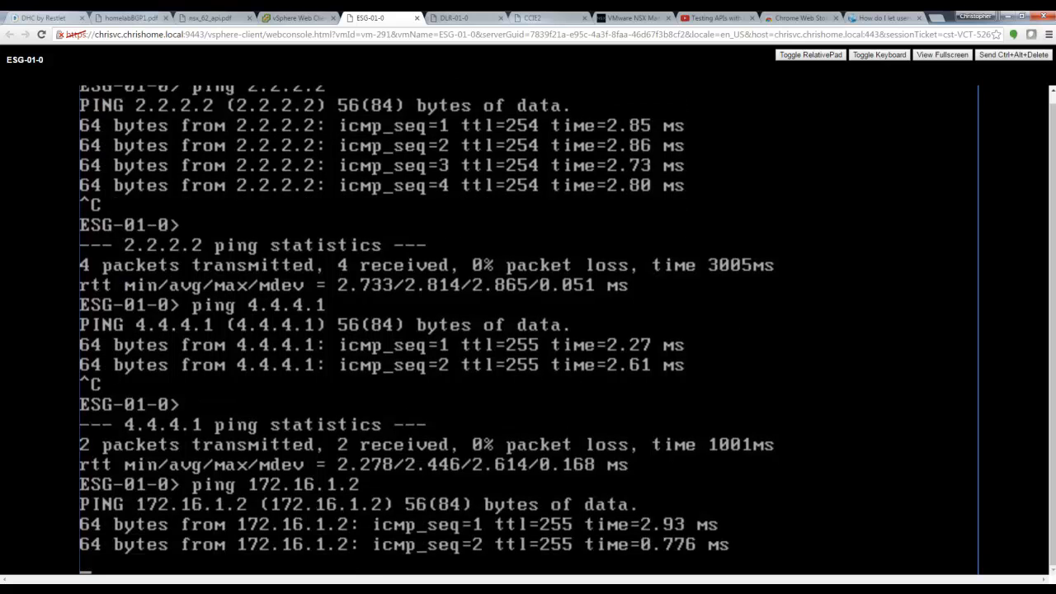
key(ctrl+c)
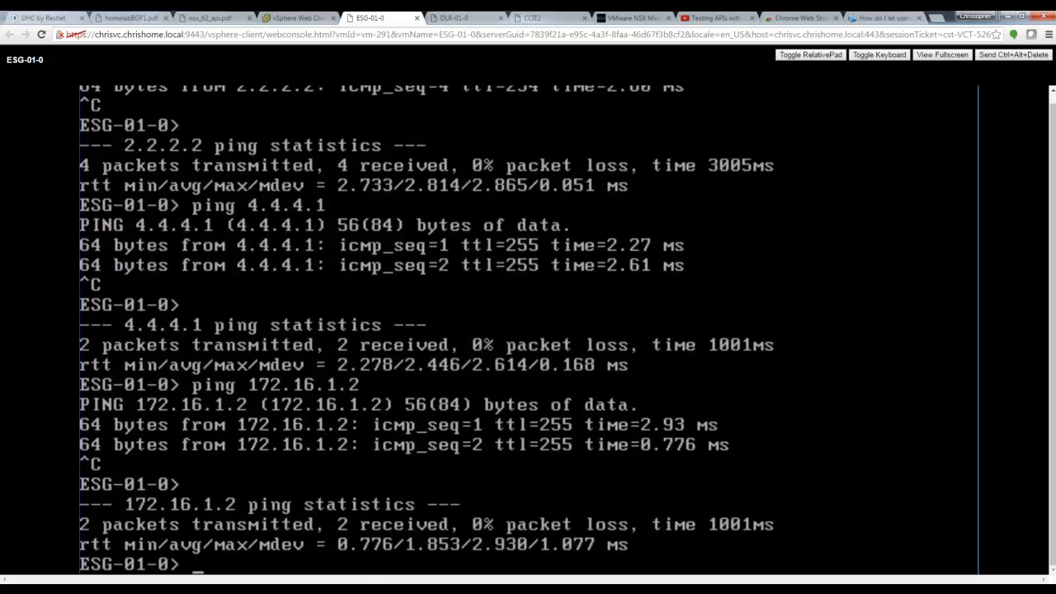
Step: List ESG-01-0's BGP-learned routes with 'sh ip route bgp', then move to PuTTY Connection Manager
text(sh ip route )
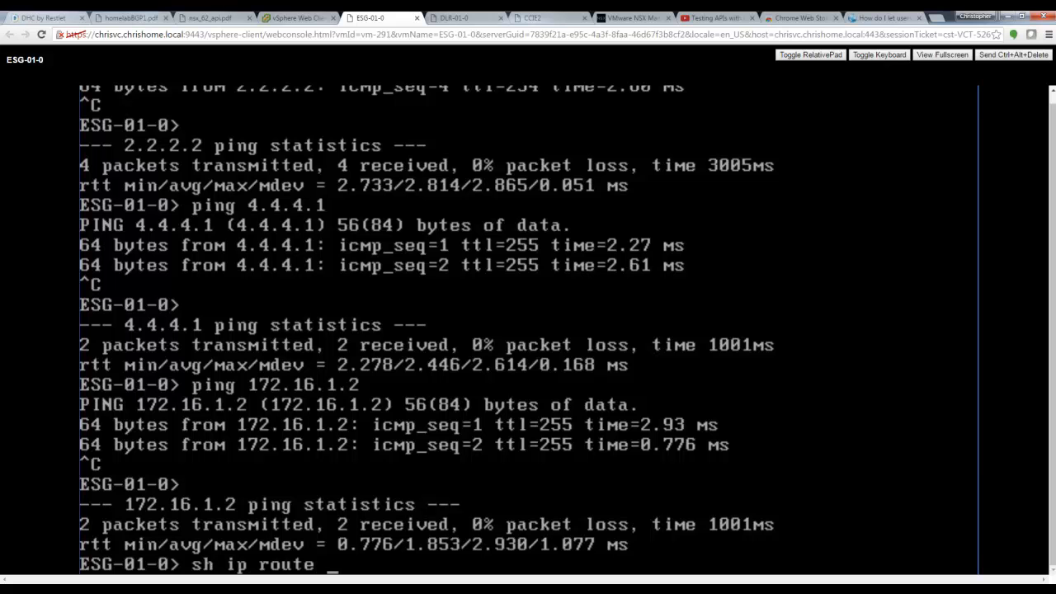
text(bg)
text(p)
key(Return)
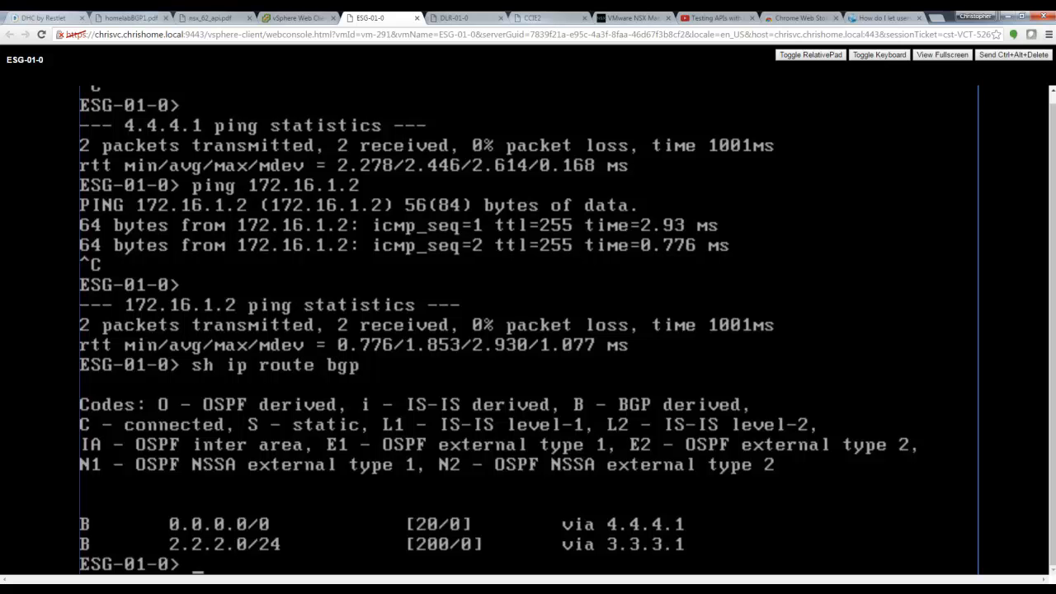
key(alt+Tab)
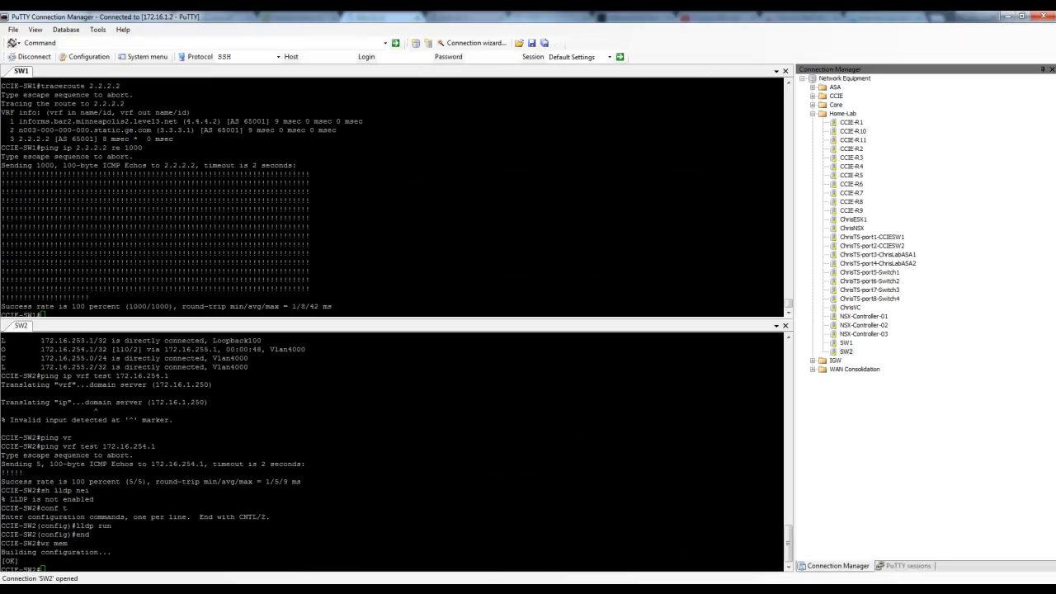
Step: Run 'sh ip bgp sum' on SW1, highlighting the inactive 5.5.5.2 and active 4.4.4.2 neighbors
key(Return)
key(Return)
key(Return)
key(Return)
key(Return)
key(Return)
key(Return)
key(Return)
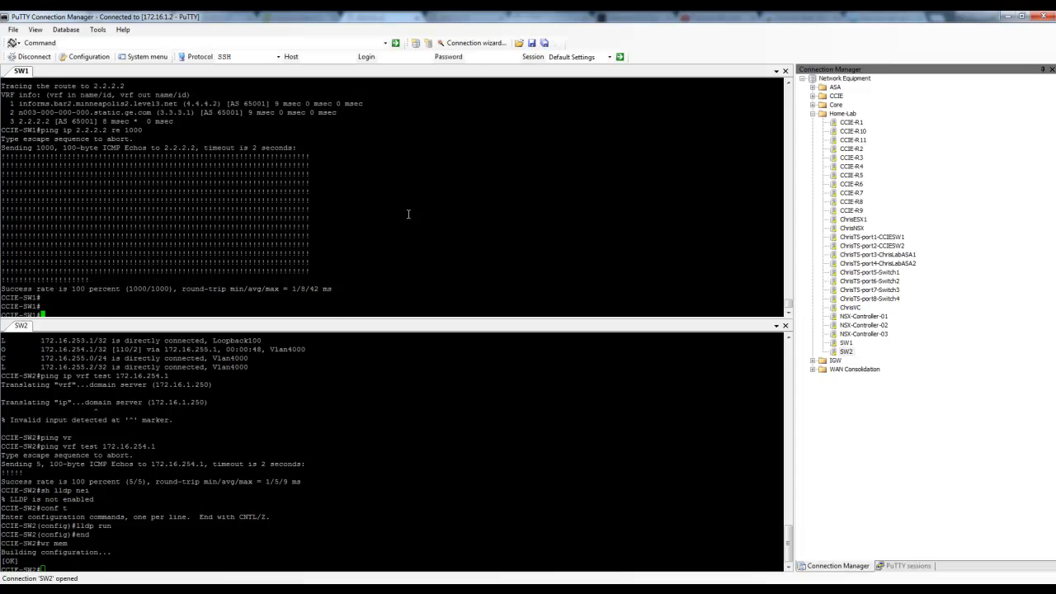
text(sh ip bgp )
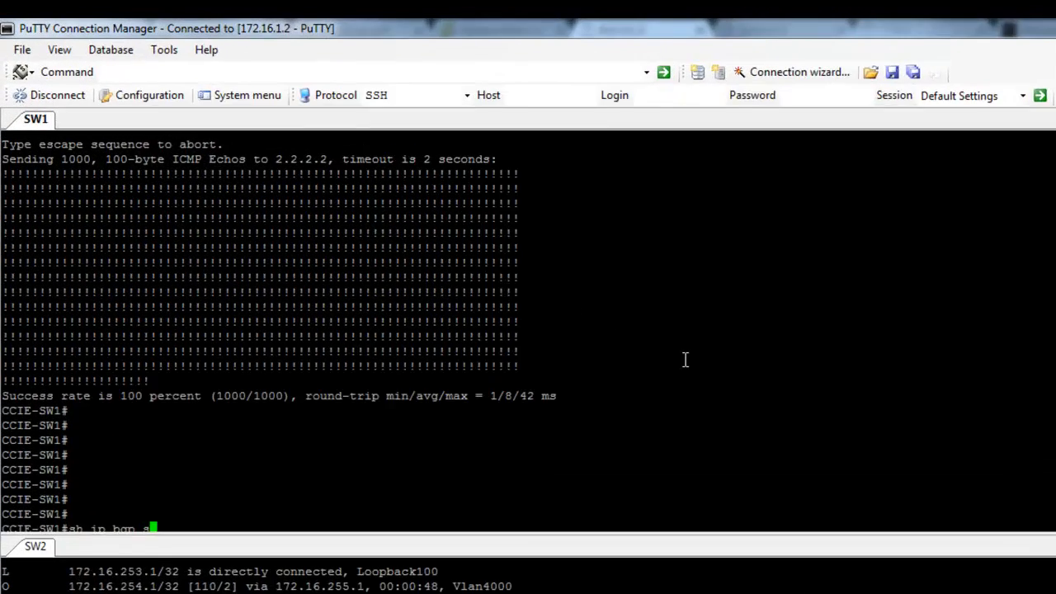
text(sum)
key(Return)
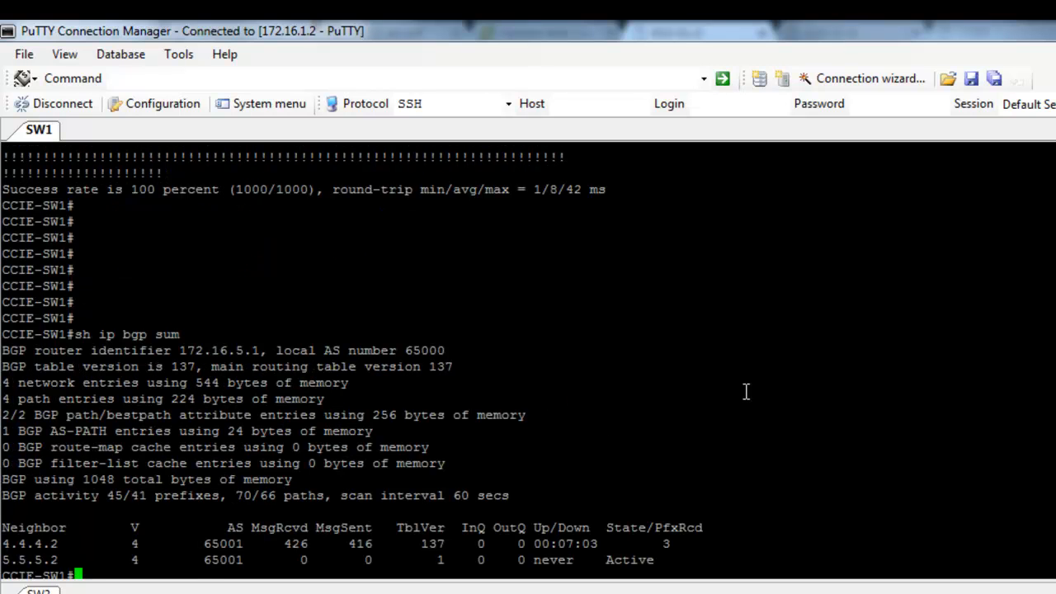
drag(652, 559, 5, 561)
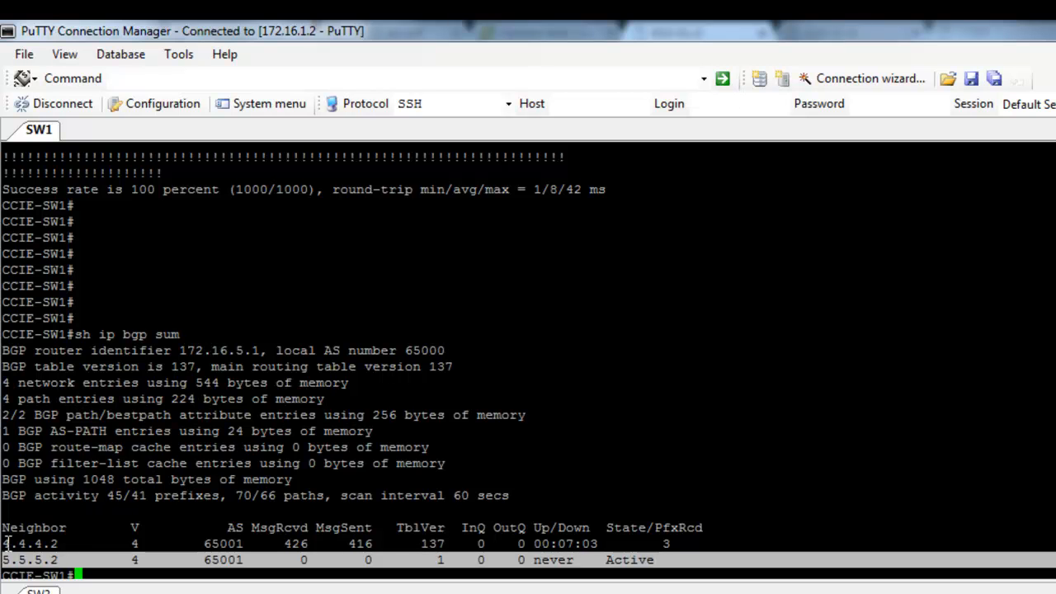
drag(63, 544, 3, 544)
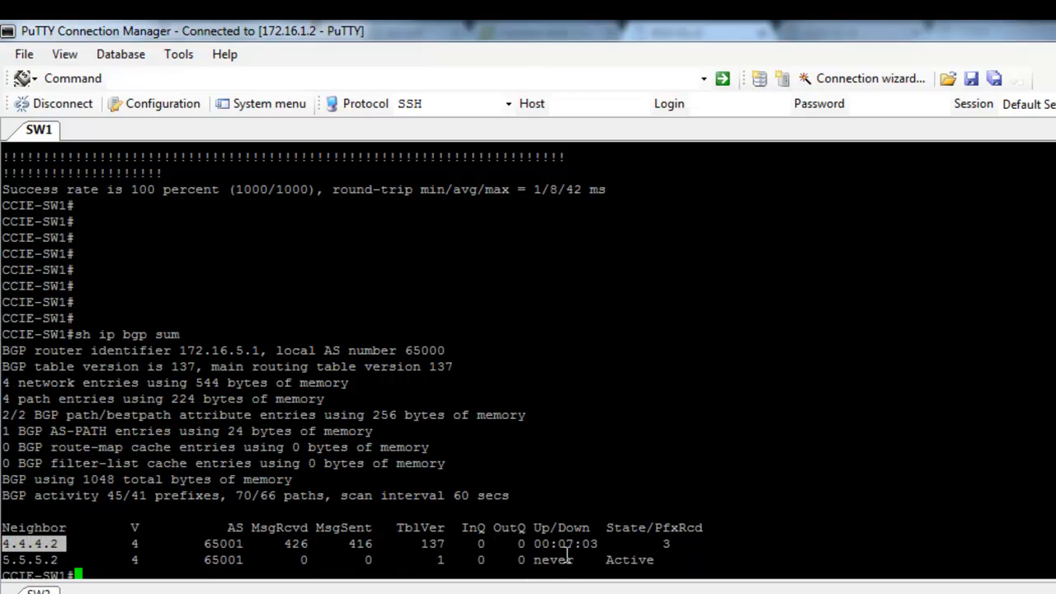
click(776, 438)
Step: Ping 2.2.2.2 from SW1 repeatedly, then start a 1000-packet ping with 're 1000'
text(ping 2.2.2.2)
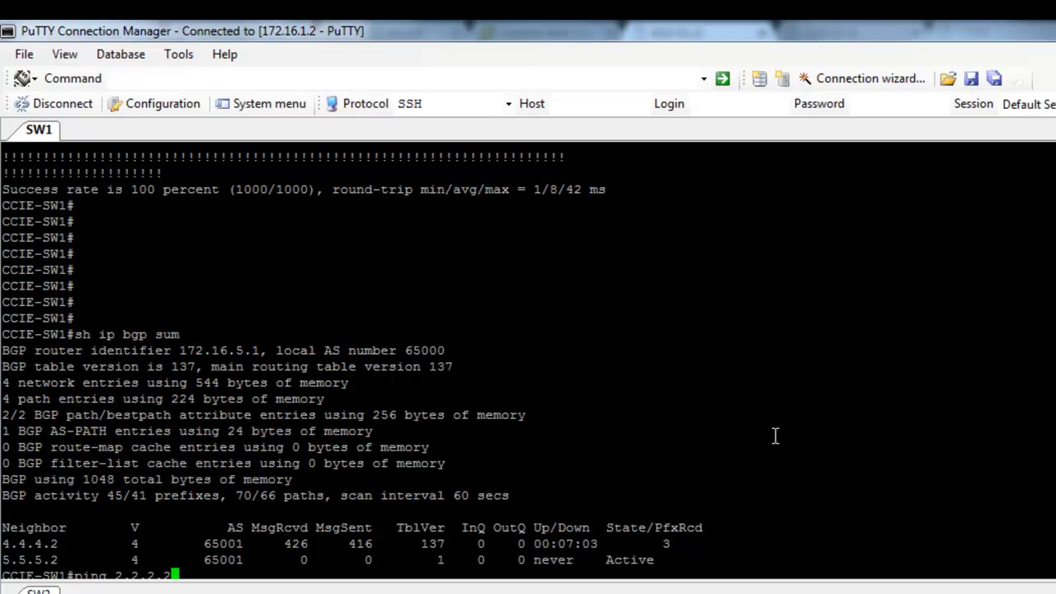
key(Return)
key(Up)
key(Return)
key(Up)
text(re 1000)
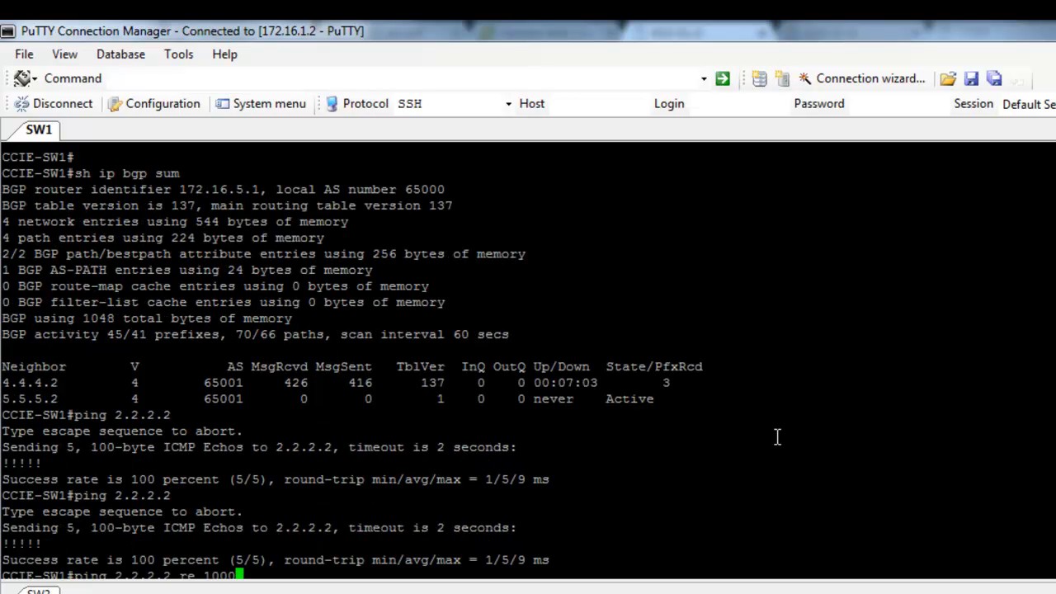
key(Return)
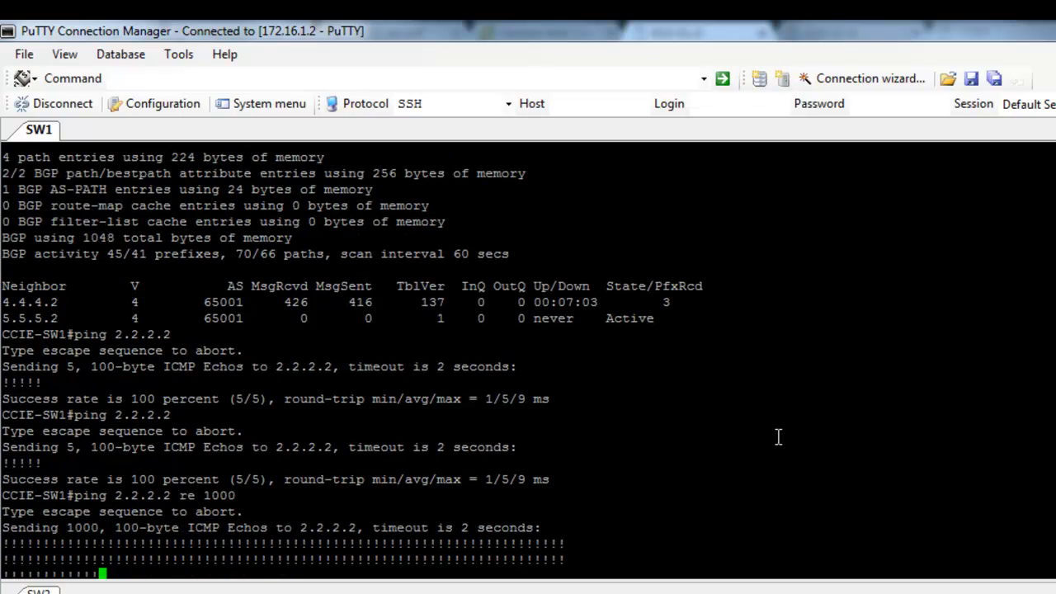